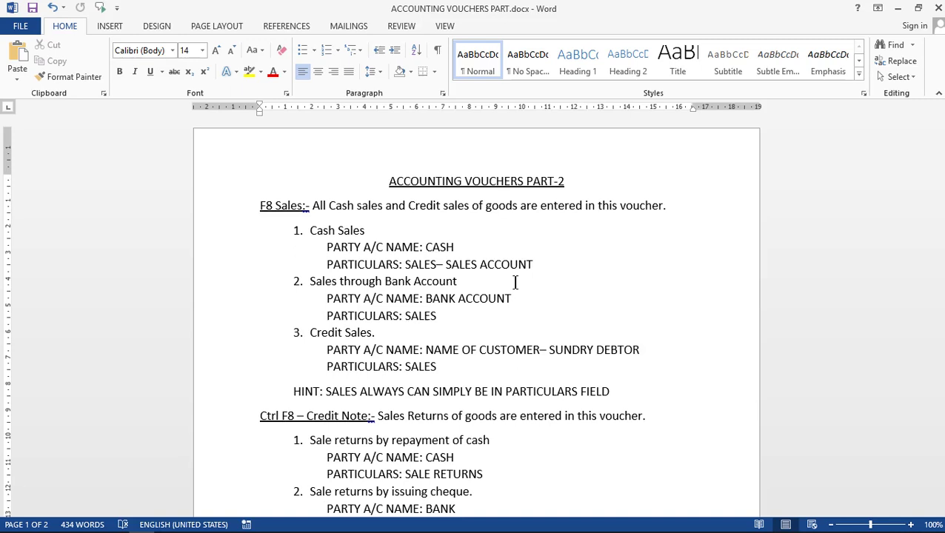
- Review the notes on sales, credit note, purchase and purchase return vouchers, plus the practice transactions at the end of the document
{"action": "scroll", "coordinate": [514, 282], "scroll_direction": "down", "scroll_amount": 4}
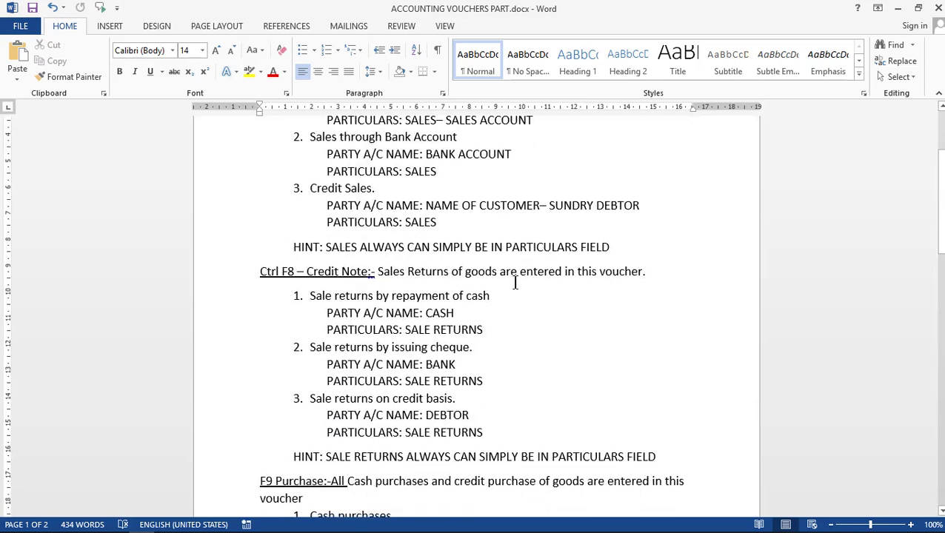
{"action": "scroll", "coordinate": [515, 282], "scroll_direction": "down", "scroll_amount": 2}
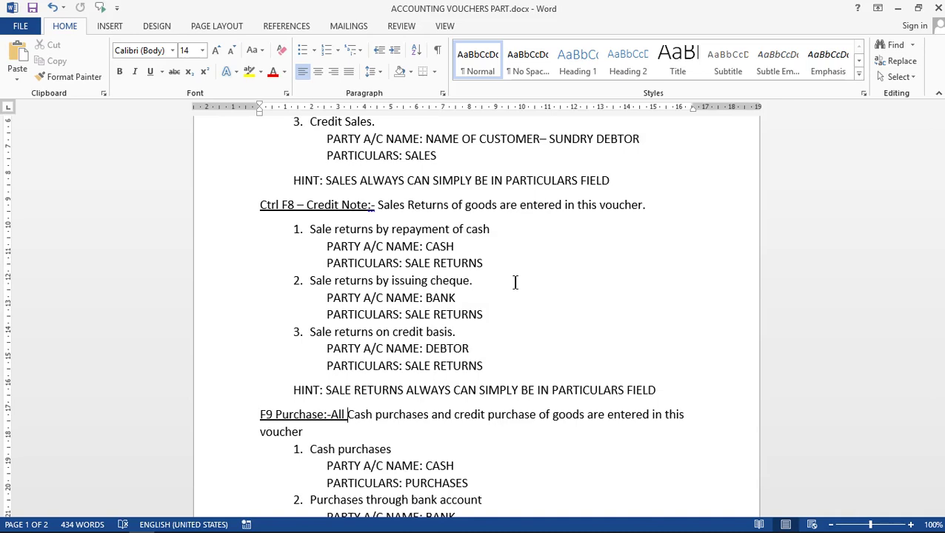
{"action": "scroll", "coordinate": [515, 282], "scroll_direction": "down", "scroll_amount": 4}
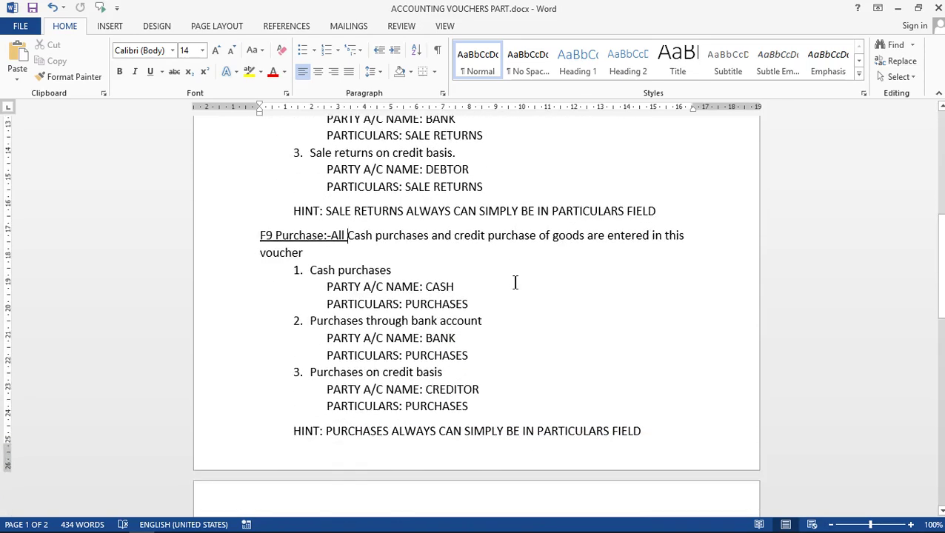
{"action": "scroll", "coordinate": [514, 282], "scroll_direction": "down", "scroll_amount": 2}
{"action": "scroll", "coordinate": [515, 282], "scroll_direction": "down", "scroll_amount": 5}
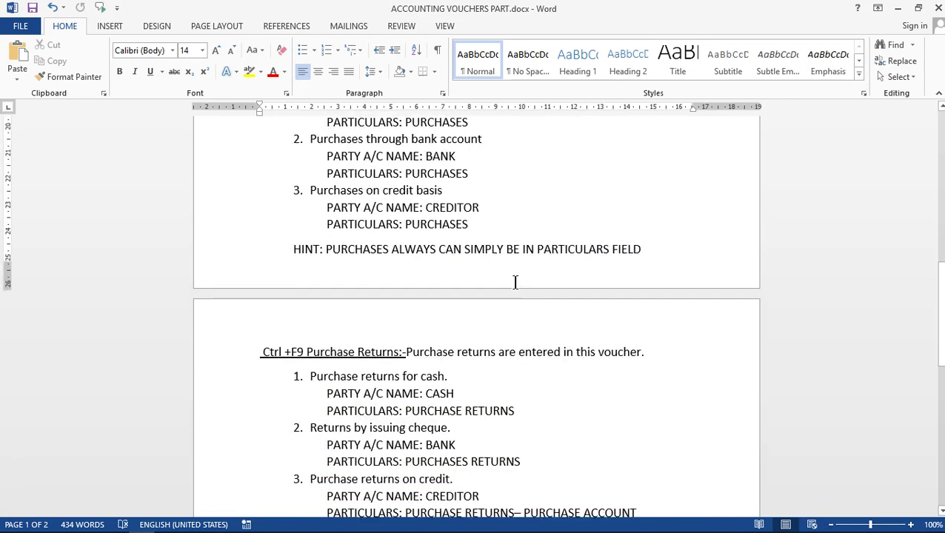
{"action": "scroll", "coordinate": [515, 282], "scroll_direction": "down", "scroll_amount": 2}
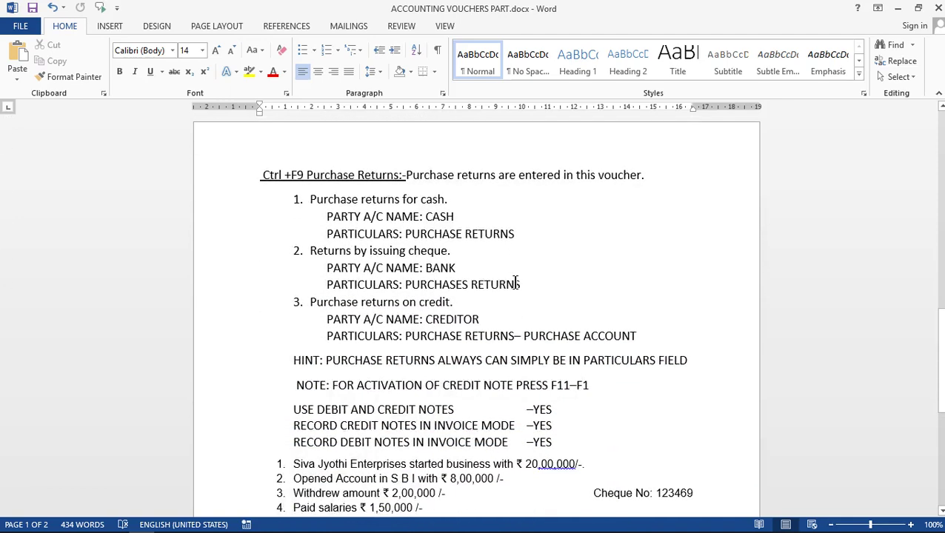
{"action": "scroll", "coordinate": [514, 282], "scroll_direction": "down", "scroll_amount": 2}
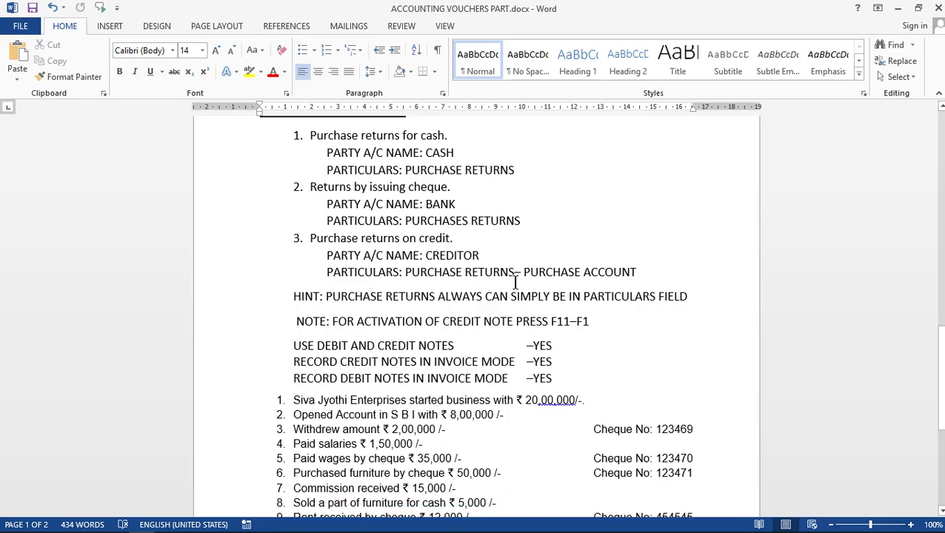
{"action": "scroll", "coordinate": [515, 282], "scroll_direction": "down", "scroll_amount": 2}
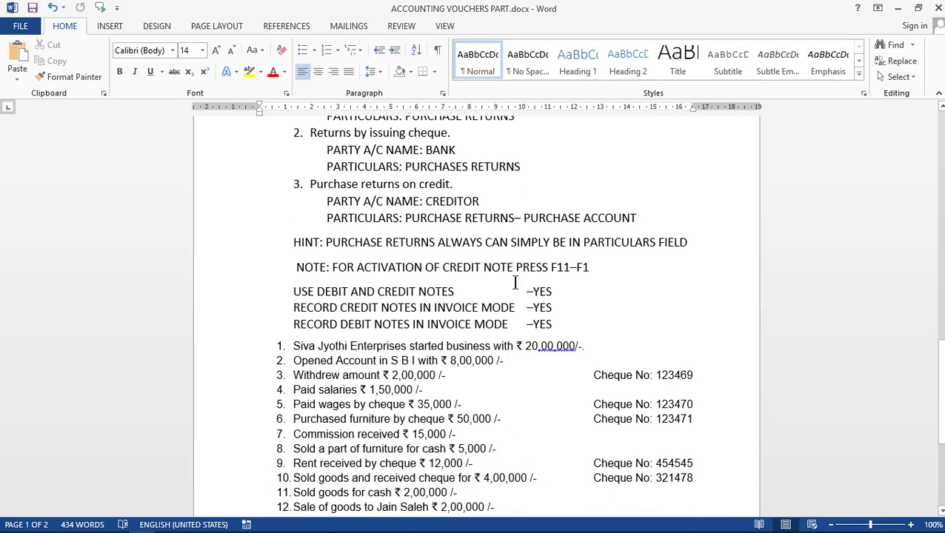
{"action": "scroll", "coordinate": [515, 282], "scroll_direction": "down", "scroll_amount": 3}
{"action": "scroll", "coordinate": [515, 282], "scroll_direction": "down", "scroll_amount": 3}
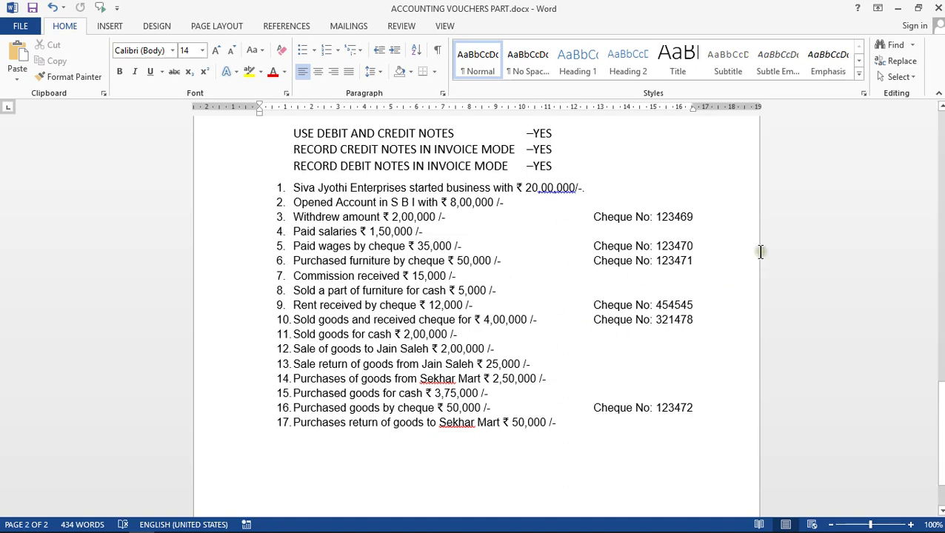
- Switch to Tally.ERP 9 and bring up the ledgers of all groups in multiple-ledger alteration to check them
{"action": "left_click", "coordinate": [937, 7]}
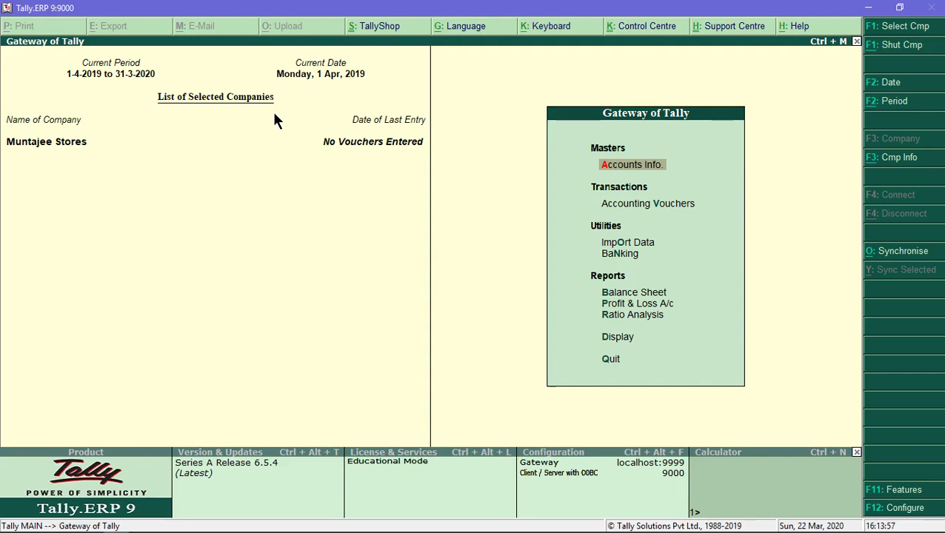
{"action": "key", "text": "Return"}
{"action": "key", "text": "Down"}
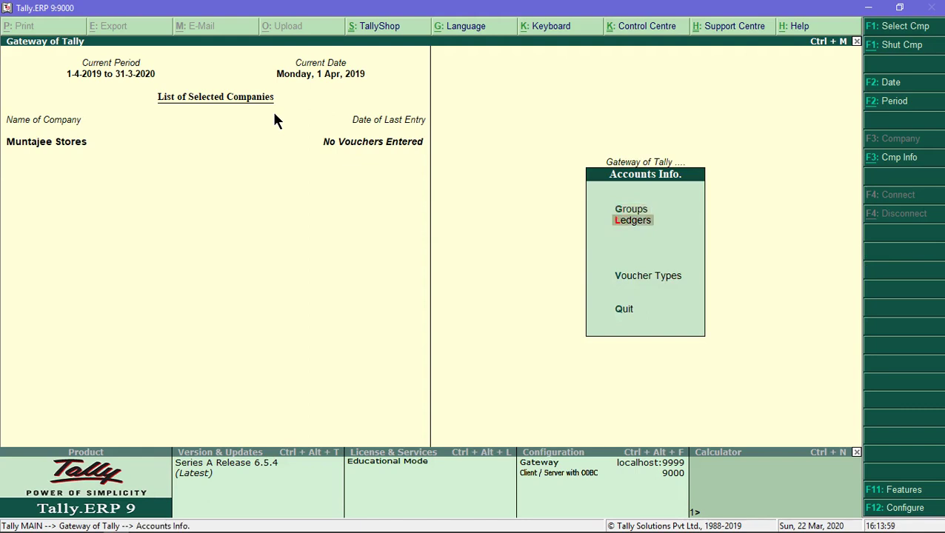
{"action": "key", "text": "Return"}
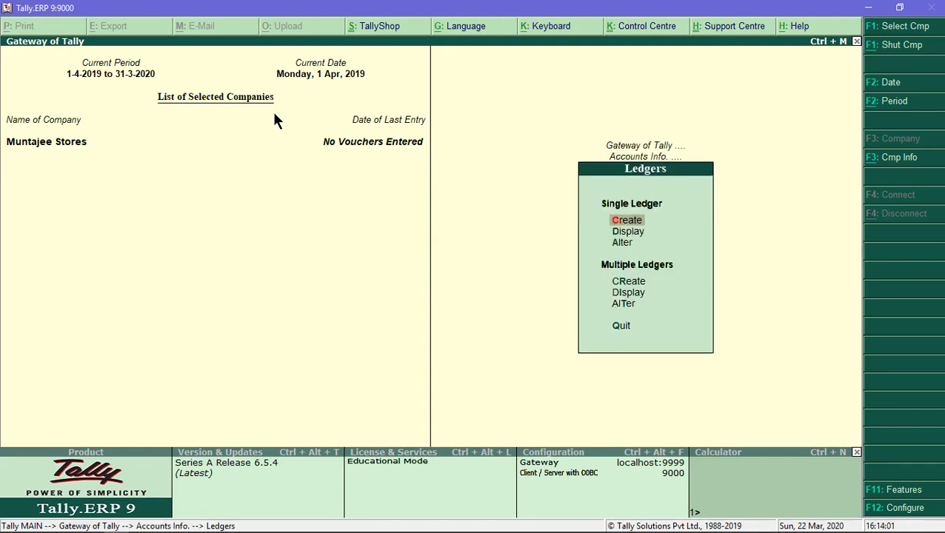
{"action": "key", "text": "Down"}
{"action": "key", "text": "Down"}
{"action": "key", "text": "Down"}
{"action": "key", "text": "Down"}
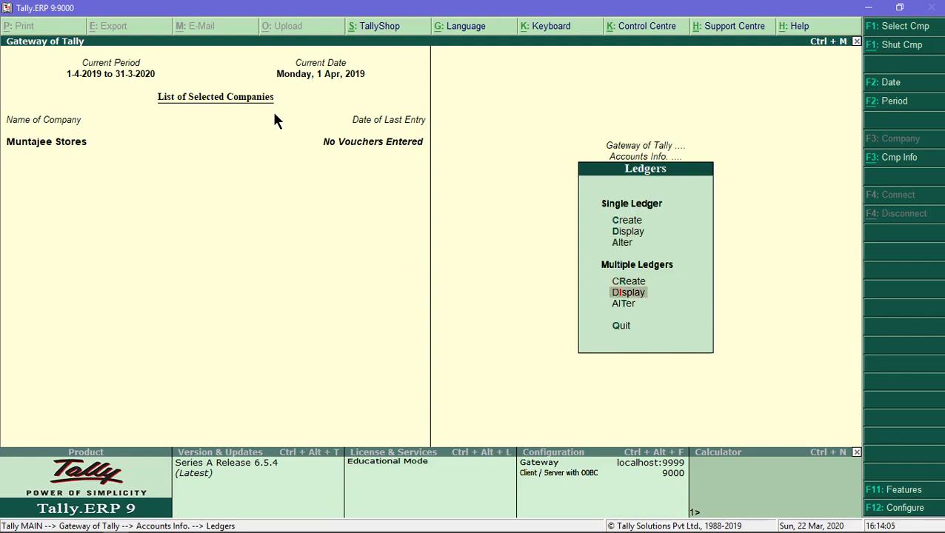
{"action": "key", "text": "Down"}
{"action": "key", "text": "Return"}
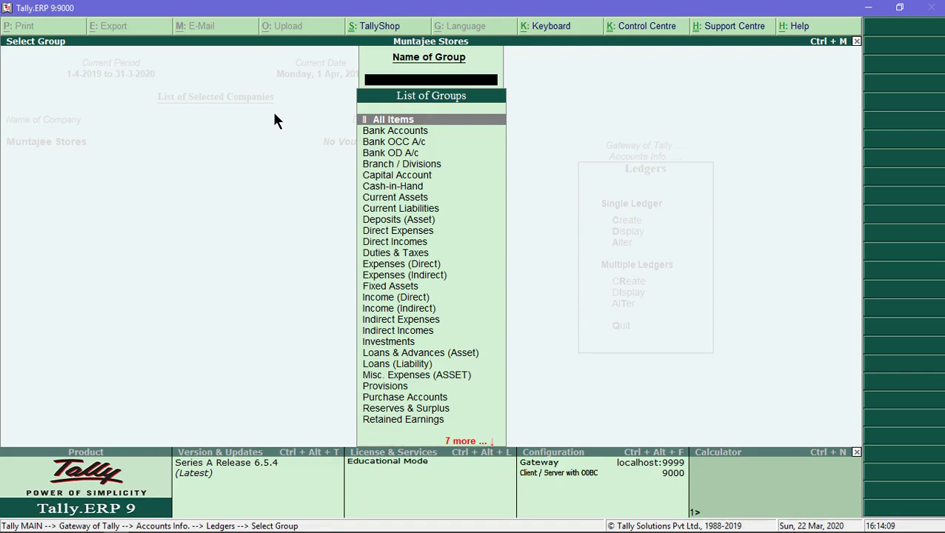
{"action": "key", "text": "Return"}
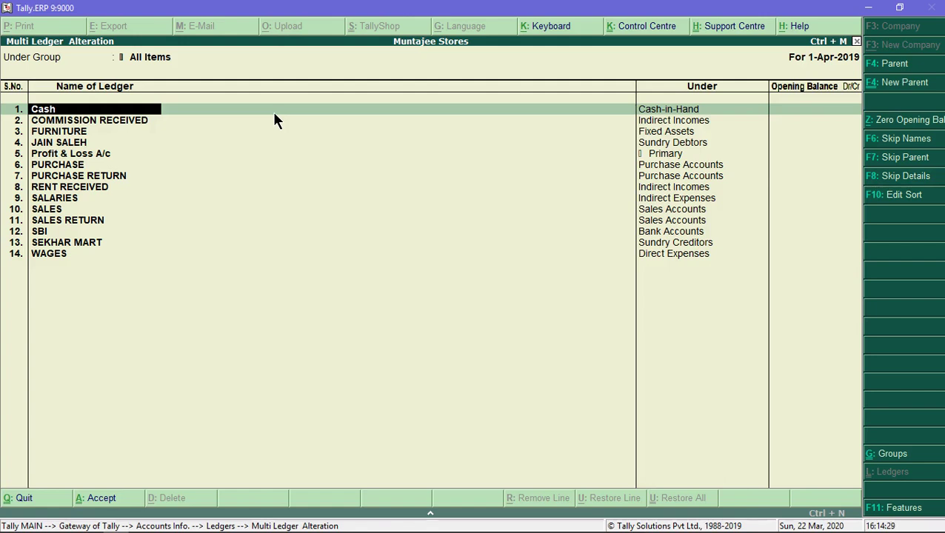
- Quit the multi-ledger alteration without changes, return to the Gateway of Tally and open accounting voucher creation
{"action": "key", "text": "Escape"}
{"action": "key", "text": "Escape"}
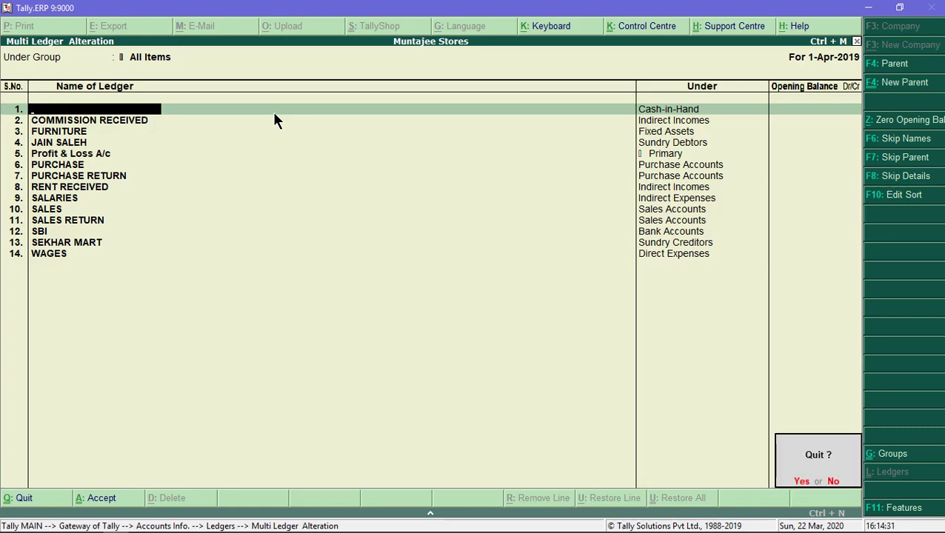
{"action": "key", "text": "Return"}
{"action": "key", "text": "Escape"}
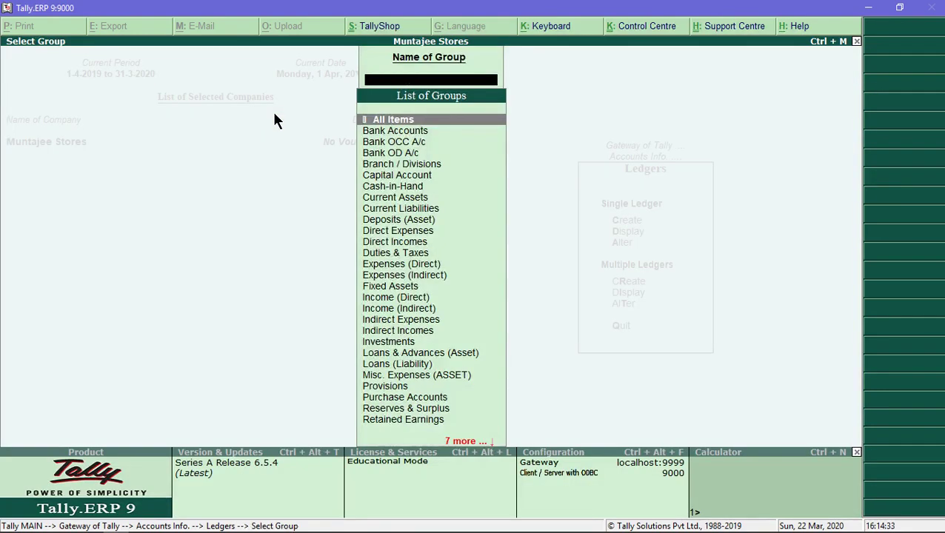
{"action": "key", "text": "Escape"}
{"action": "key", "text": "Escape"}
{"action": "key", "text": "Escape"}
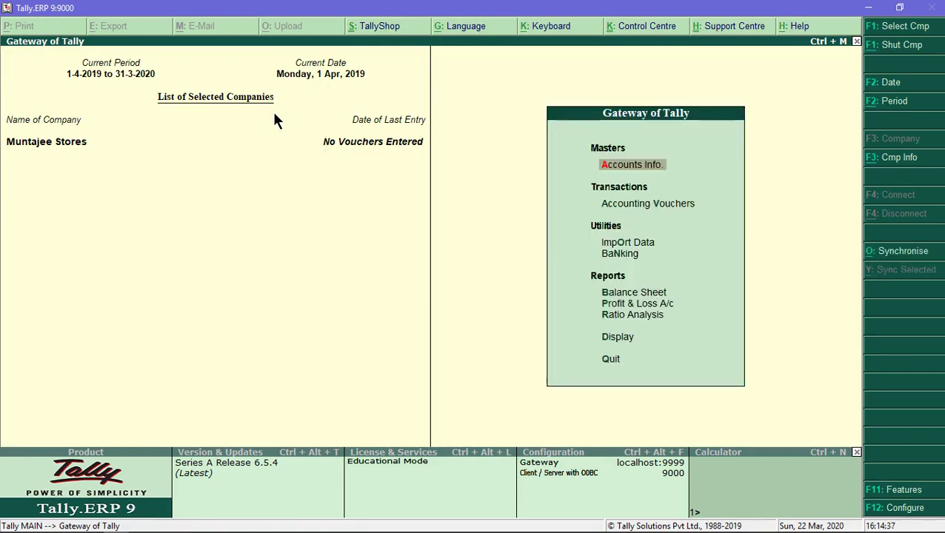
{"action": "key", "text": "Down"}
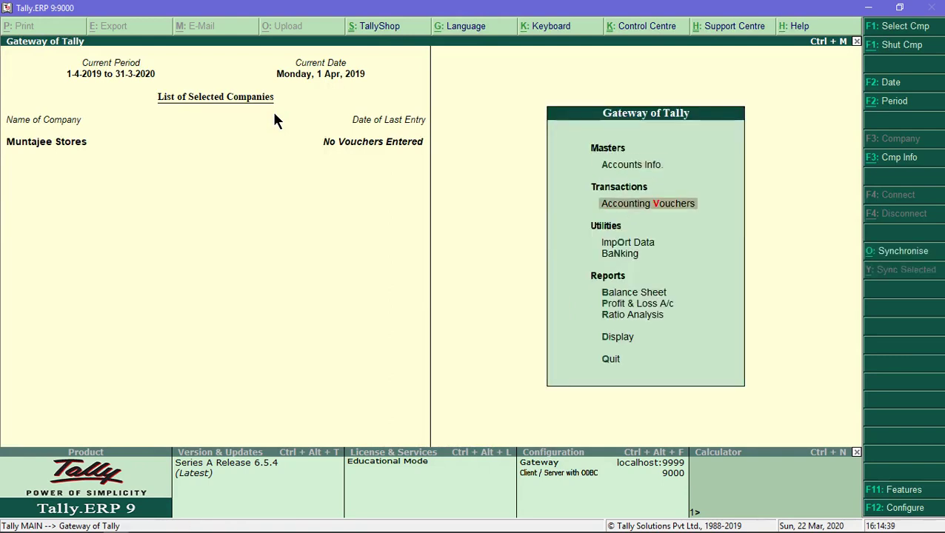
{"action": "key", "text": "Return"}
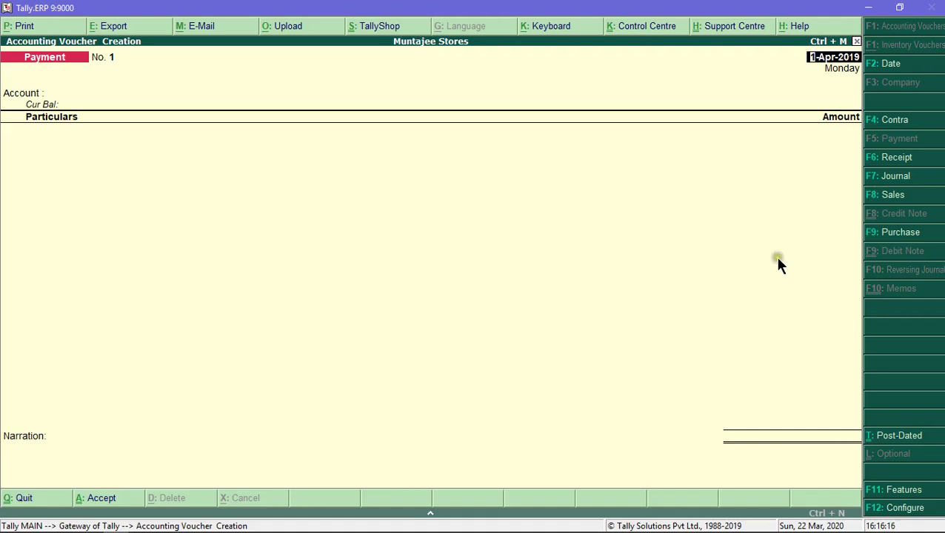
- Set the use of debit and credit notes to Yes in the company's accounting features
{"action": "left_click", "coordinate": [904, 492]}
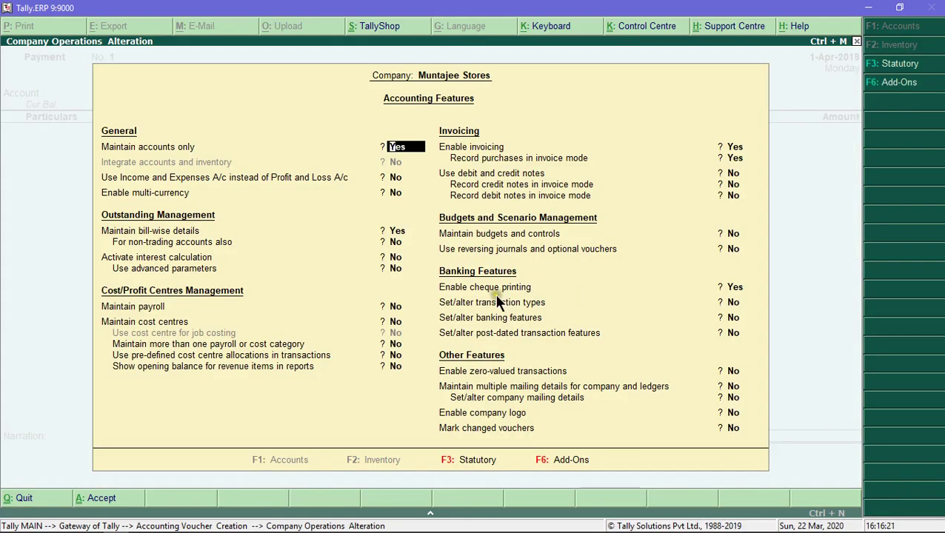
{"action": "key", "text": "Return"}
{"action": "key", "text": "Return"}
{"action": "key", "text": "Return"}
{"action": "key", "text": "Return"}
{"action": "key", "text": "Return"}
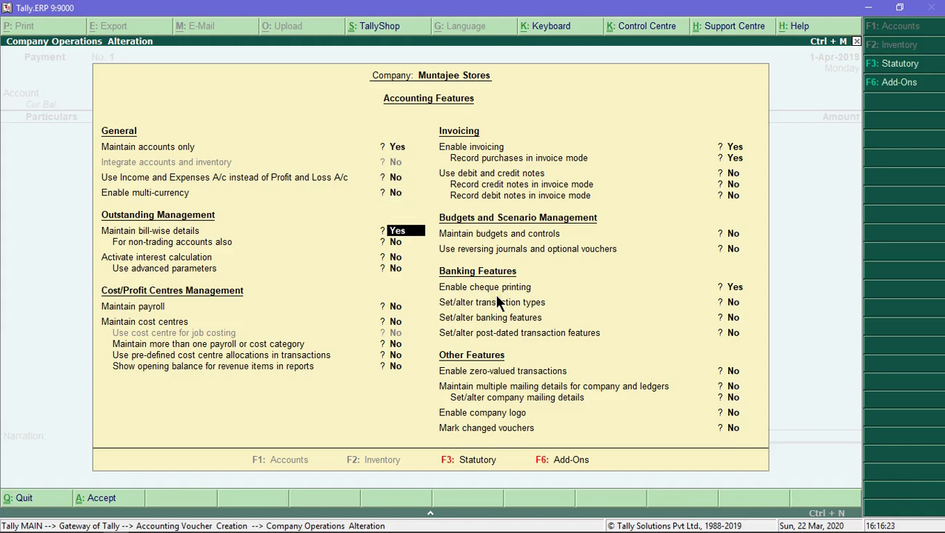
{"action": "key", "text": "Return"}
{"action": "key", "text": "Return"}
{"action": "key", "text": "Return"}
{"action": "key", "text": "Return"}
{"action": "key", "text": "Return"}
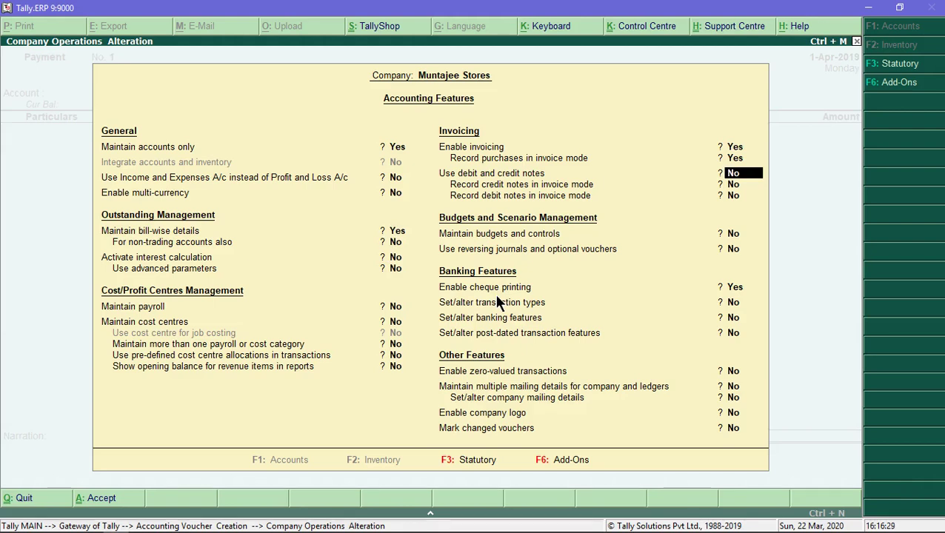
{"action": "type", "text": "y"}
{"action": "key", "text": "Return"}
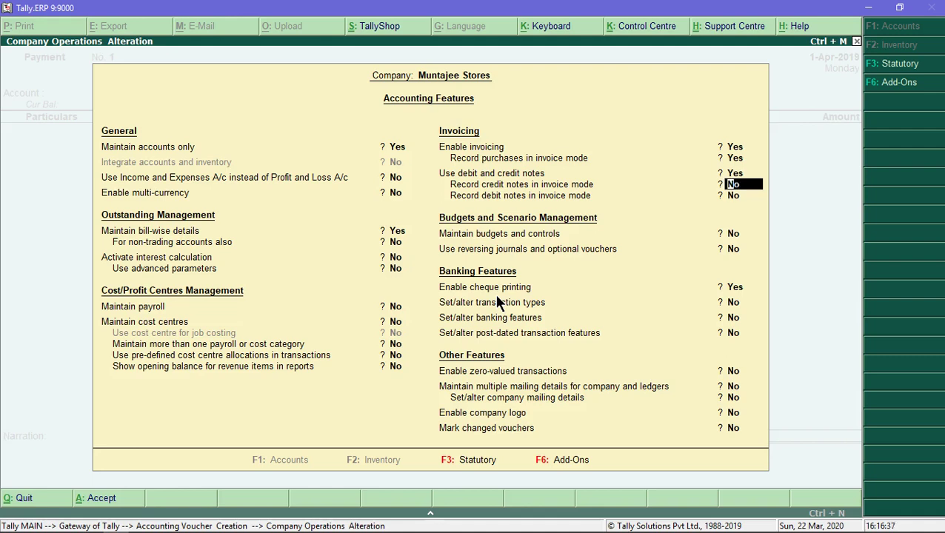
- Enable recording both credit notes and debit notes in invoice mode, and accept the accounting features
{"action": "type", "text": "y"}
{"action": "key", "text": "Return"}
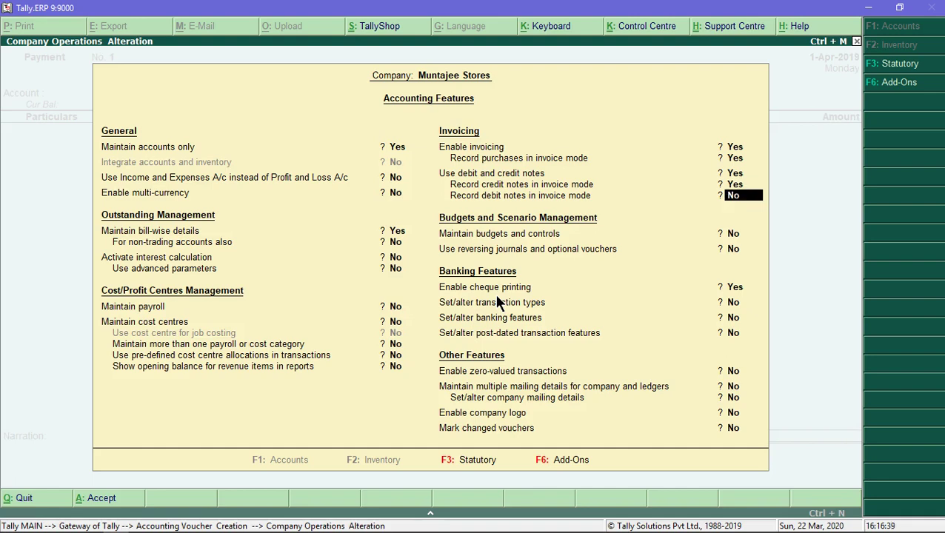
{"action": "type", "text": "y"}
{"action": "key", "text": "Return"}
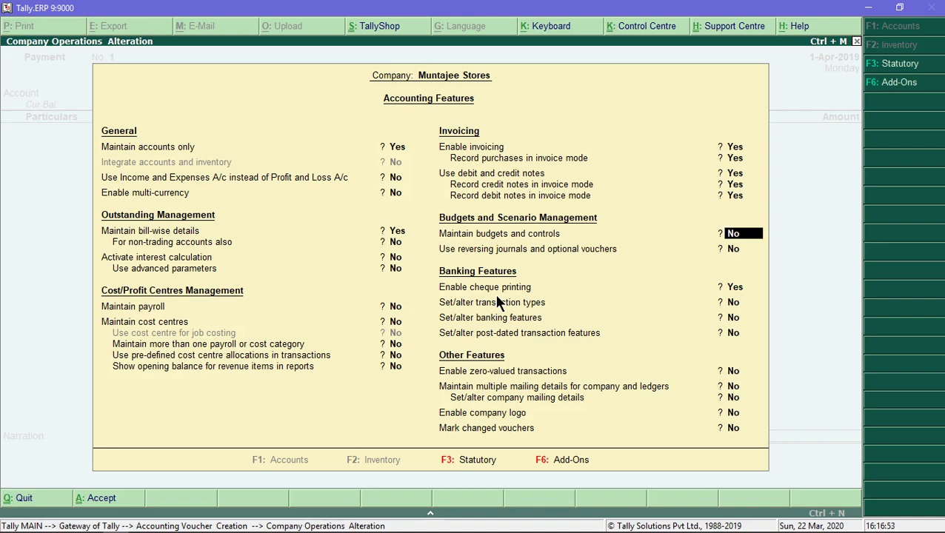
{"action": "key", "text": "Return"}
{"action": "key", "text": "Return"}
{"action": "key", "text": "Return"}
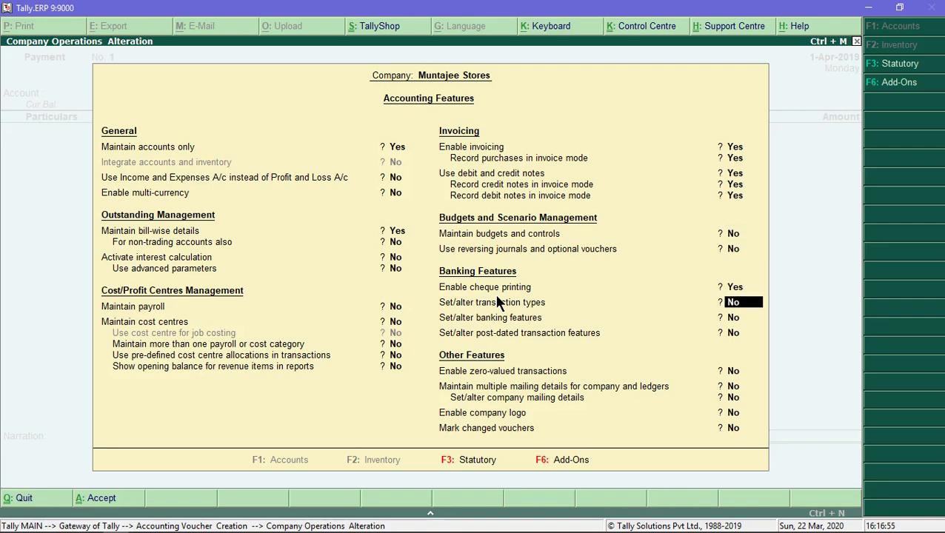
{"action": "key", "text": "Return"}
{"action": "key", "text": "Return"}
{"action": "key", "text": "Return"}
{"action": "key", "text": "Return"}
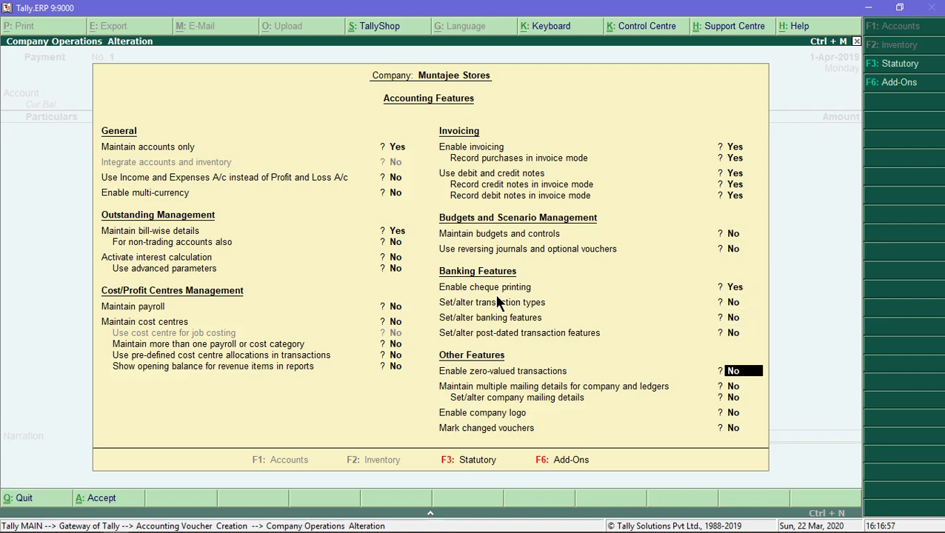
{"action": "key", "text": "Return"}
{"action": "key", "text": "Return"}
{"action": "key", "text": "Return"}
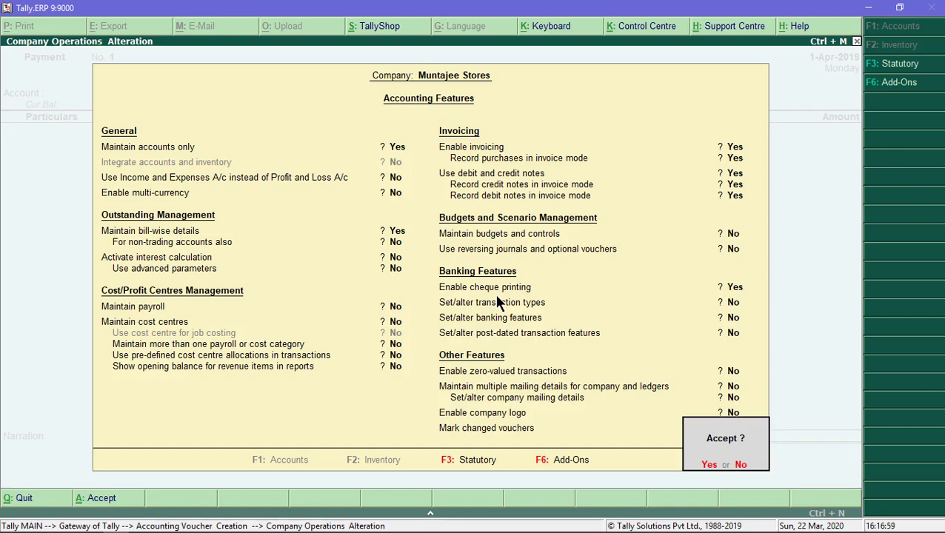
{"action": "key", "text": "Return"}
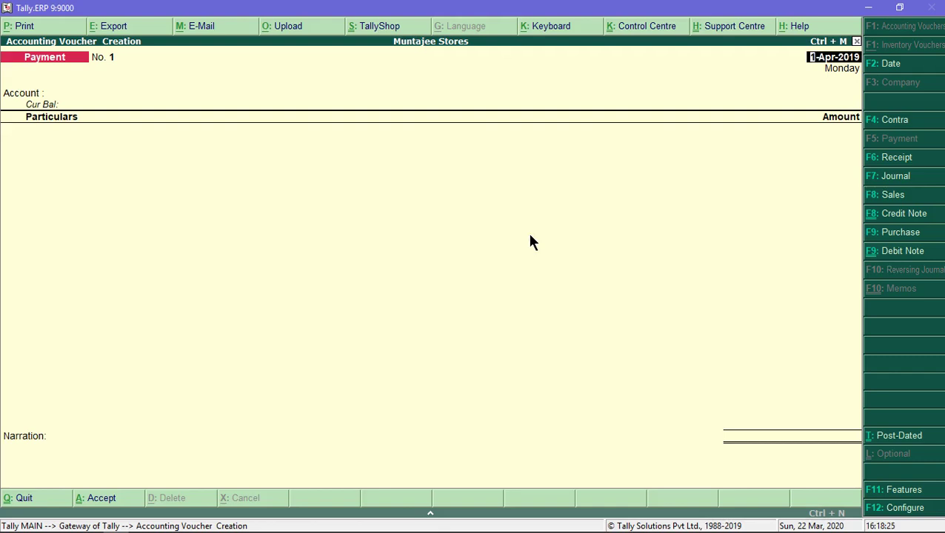
- Start a receipt voucher dated 1-Apr-2019 with Cash as the account
{"action": "left_click", "coordinate": [897, 164]}
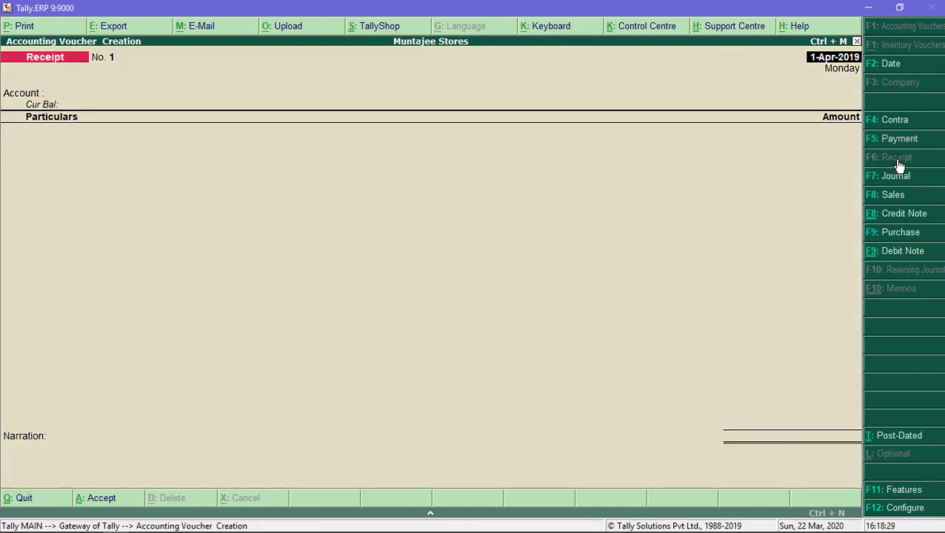
{"action": "key", "text": "Return"}
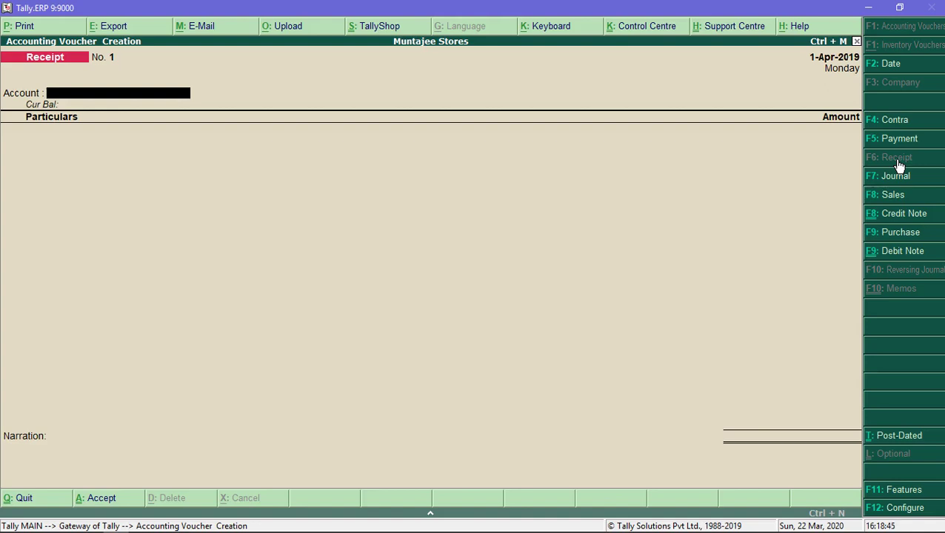
{"action": "key", "text": "space"}
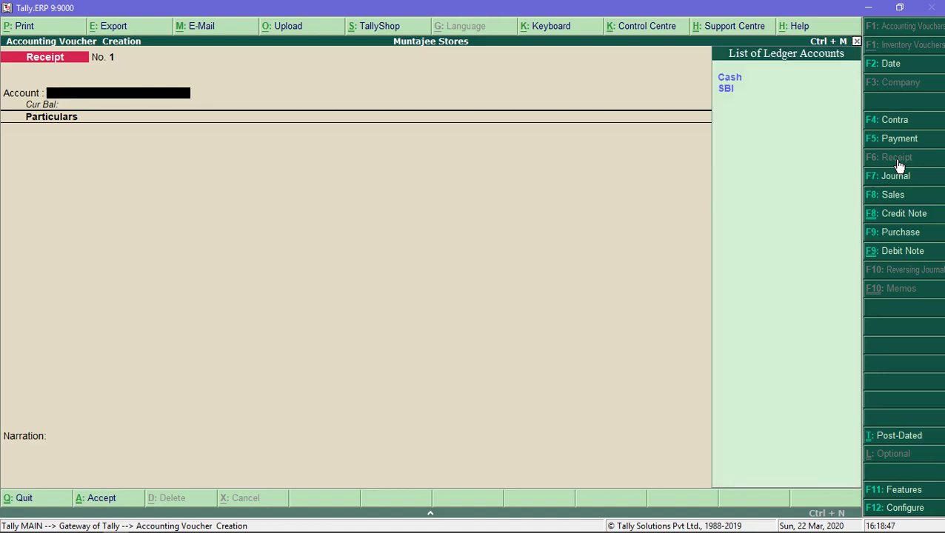
{"action": "key", "text": "Down"}
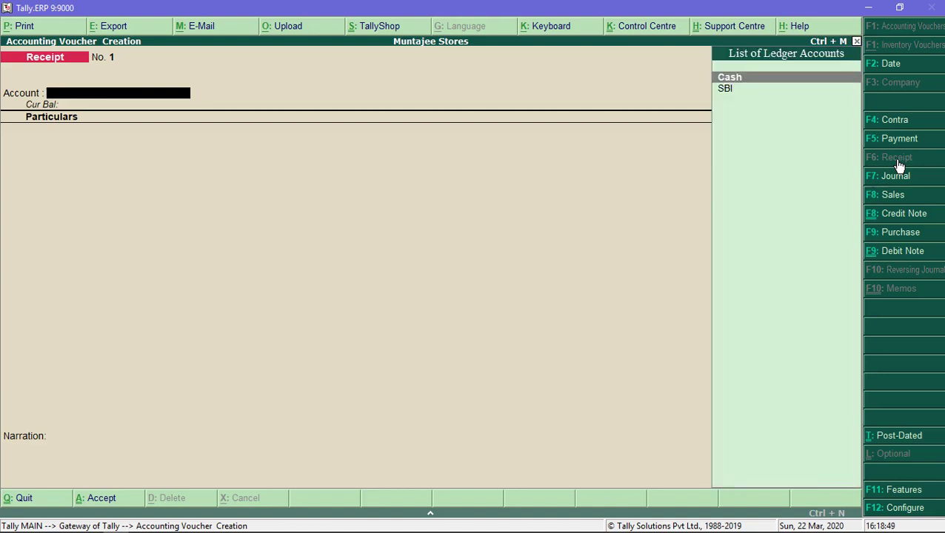
{"action": "key", "text": "Return"}
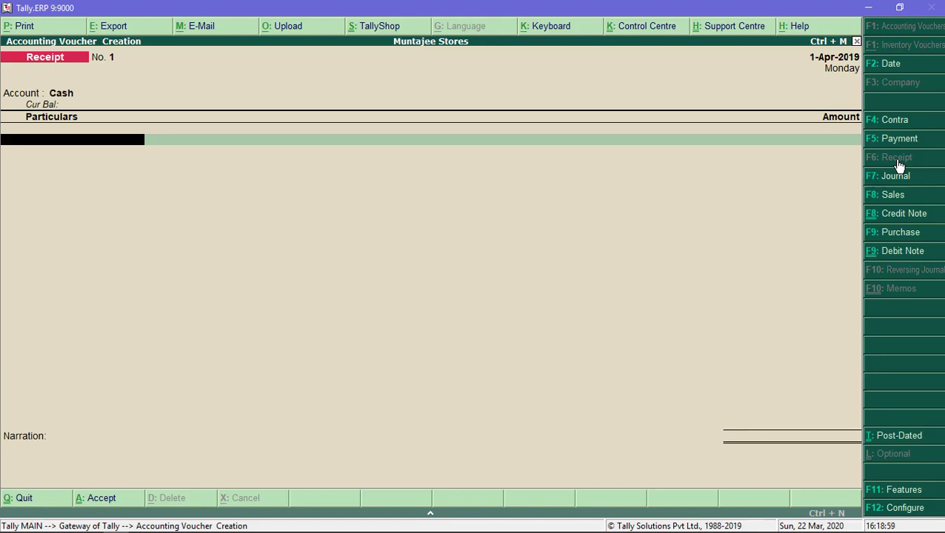
- Create a new ledger CAPITAL under Capital Account from the receipt's particulars and use it as the credited ledger
{"action": "key", "text": "space"}
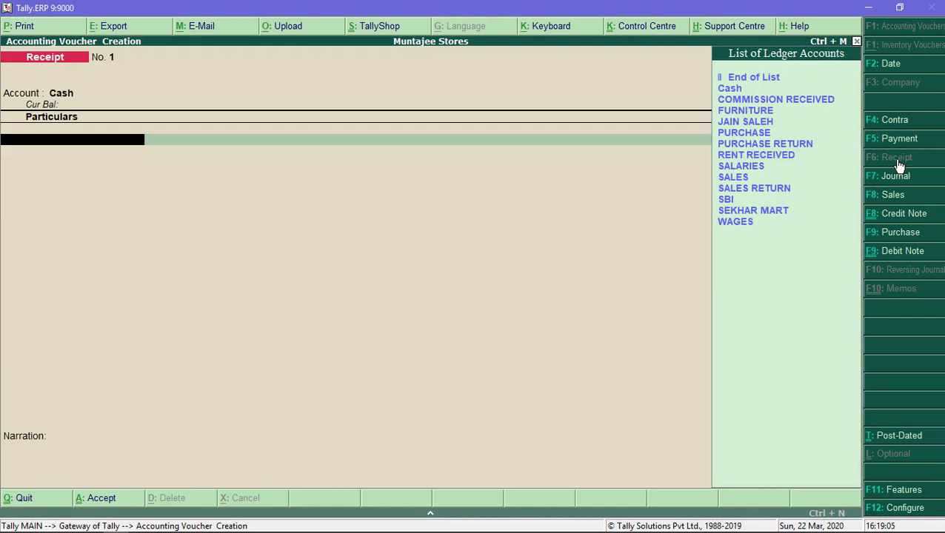
{"action": "type", "text": "C"}
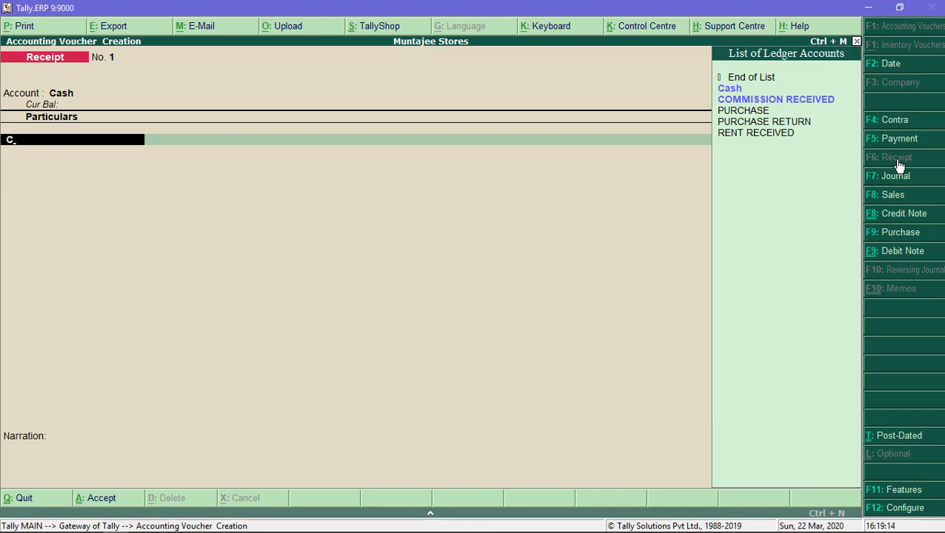
{"action": "key", "text": "alt+c"}
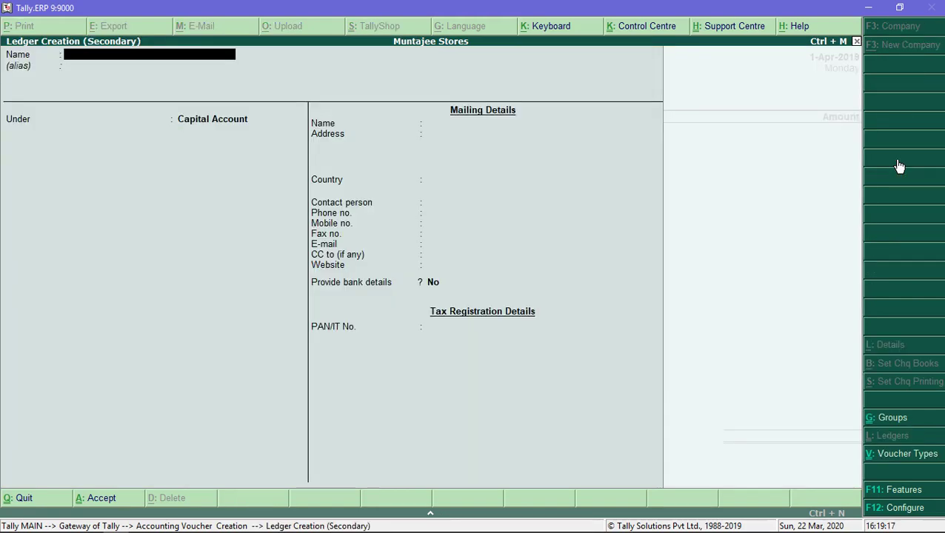
{"action": "type", "text": "CAPITAL"}
{"action": "key", "text": "Return"}
{"action": "key", "text": "Return"}
{"action": "key", "text": "Return"}
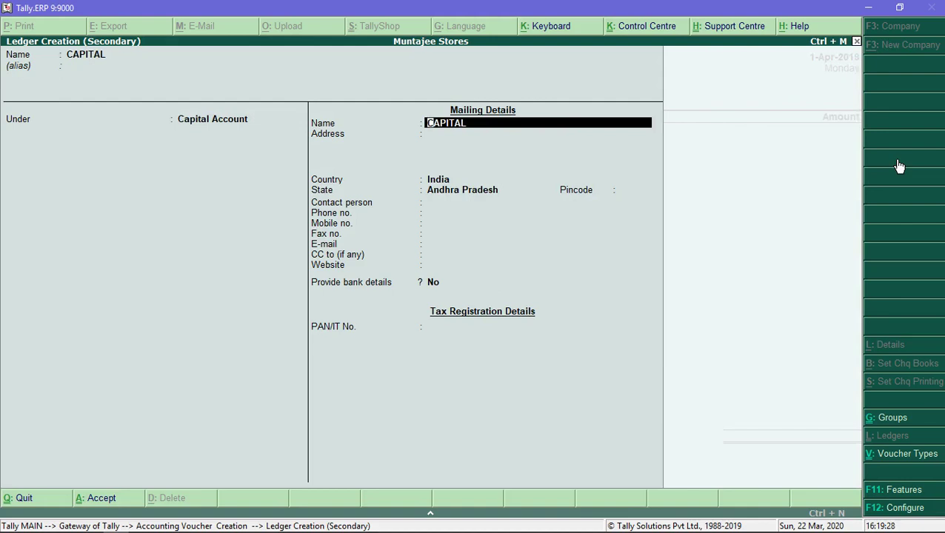
{"action": "key", "text": "ctrl+a"}
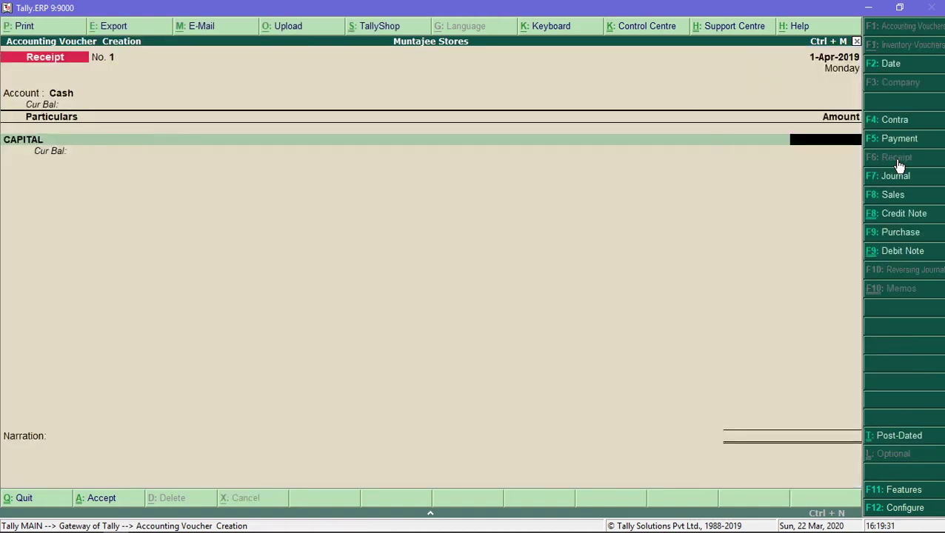
- Enter 20,00,000 as the CAPITAL amount, leave the narration blank and accept the receipt voucher
{"action": "type", "text": "2000000"}
{"action": "key", "text": "Return"}
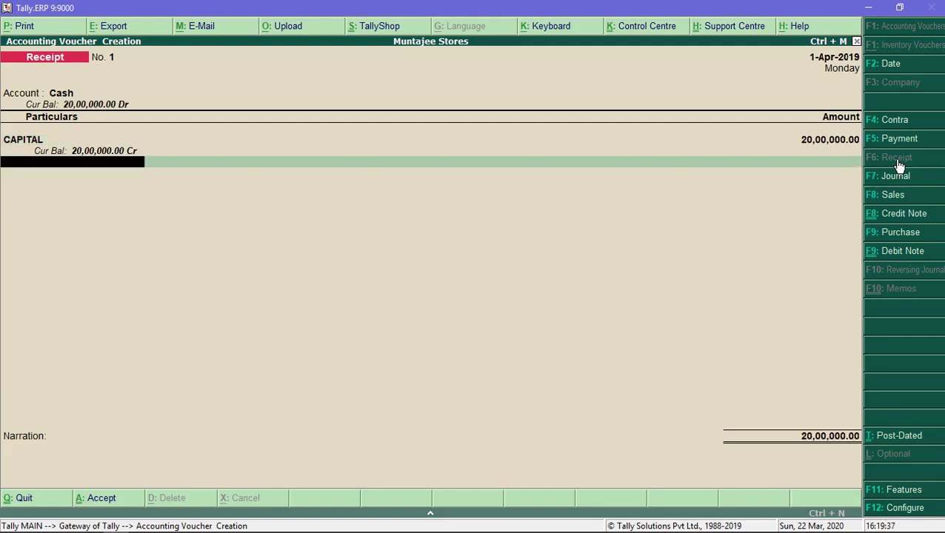
{"action": "key", "text": "Return"}
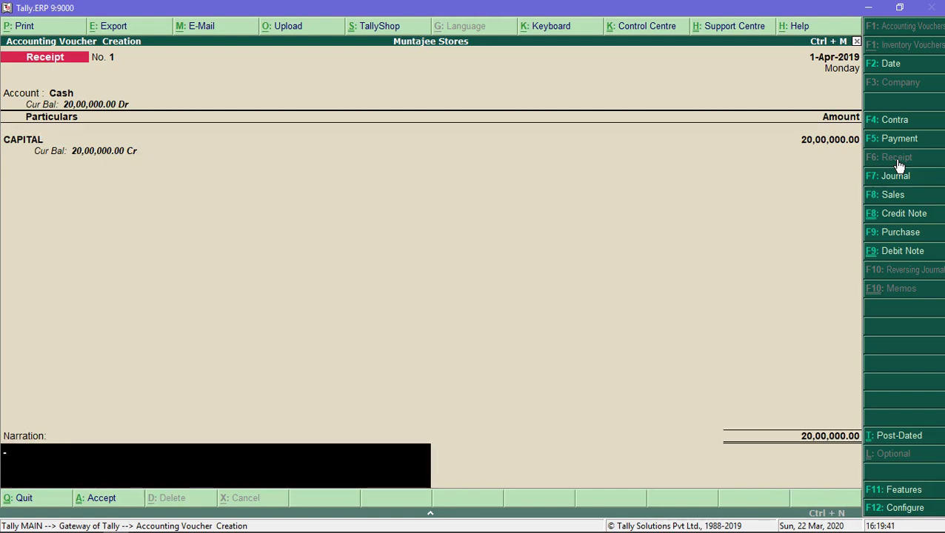
{"action": "key", "text": "Return"}
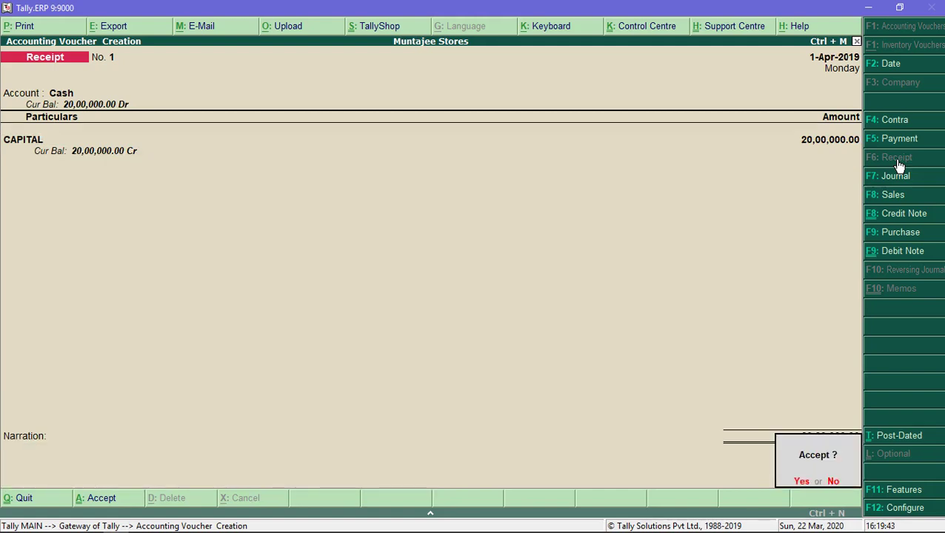
{"action": "key", "text": "Return"}
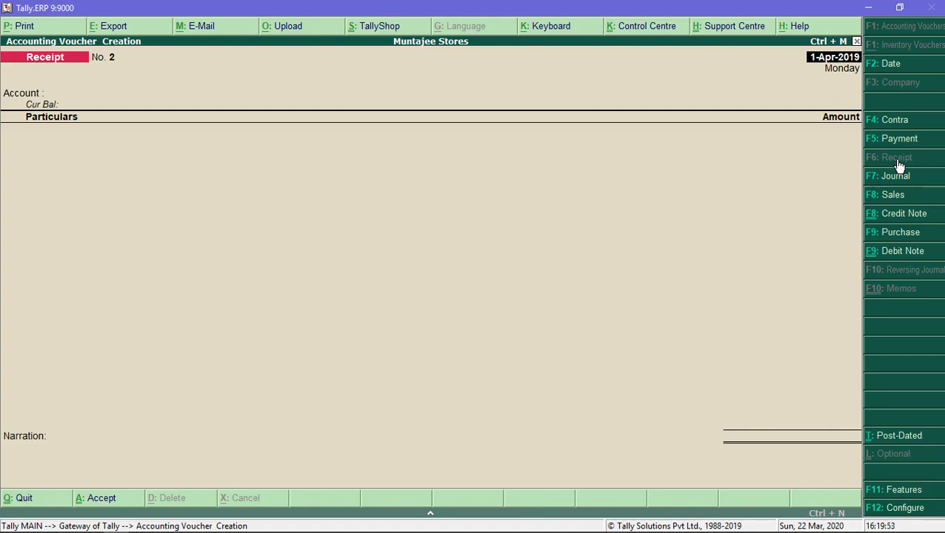
- Fill in a contra voucher dated 1-Apr-2019 with SBI as the account and Cash for 8,00,000
{"action": "left_click", "coordinate": [902, 123]}
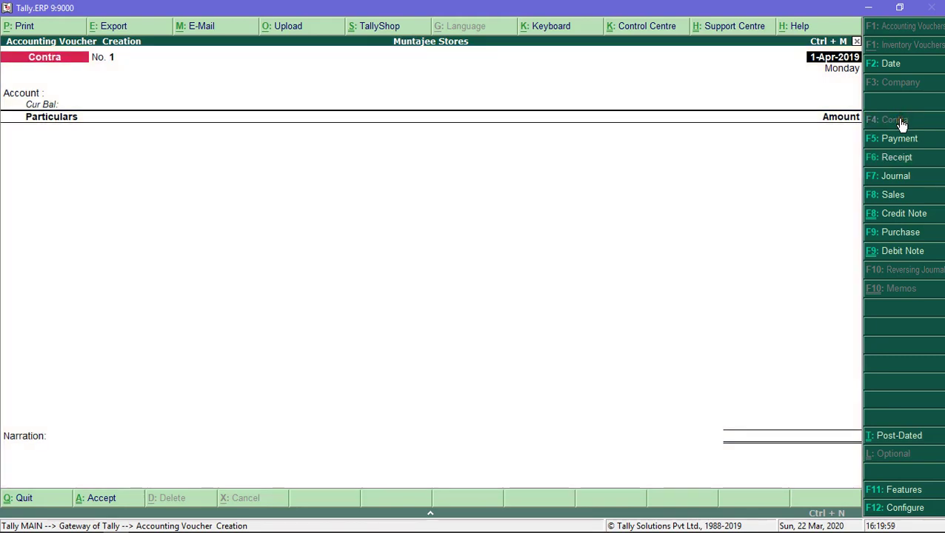
{"action": "key", "text": "Return"}
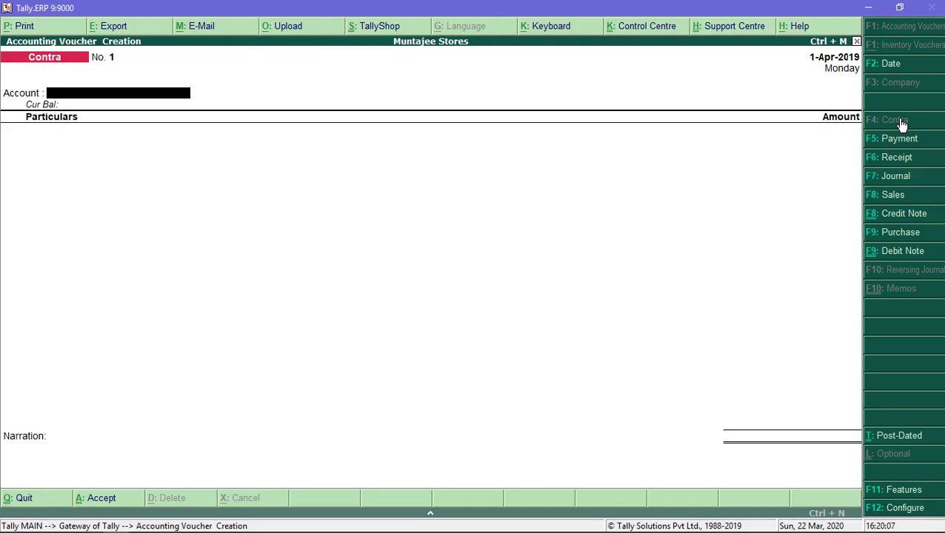
{"action": "type", "text": "S"}
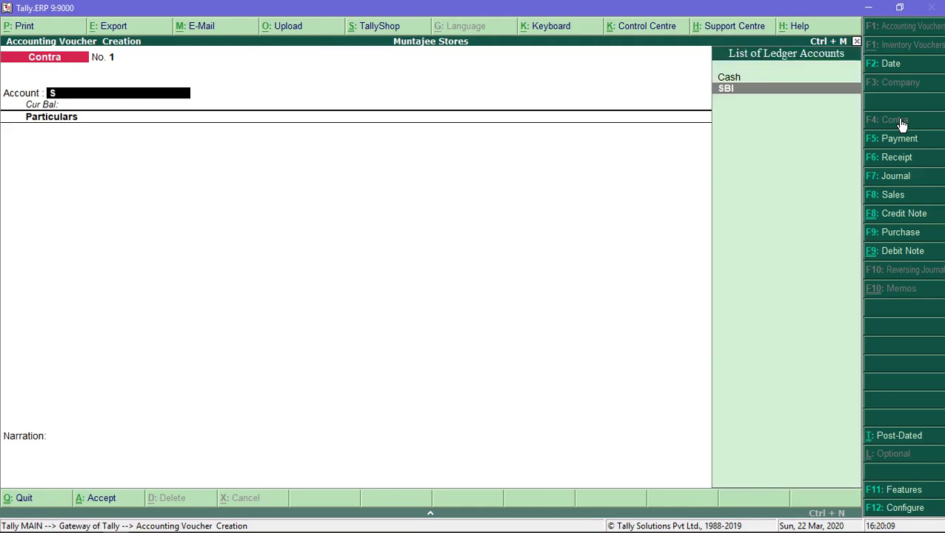
{"action": "key", "text": "Return"}
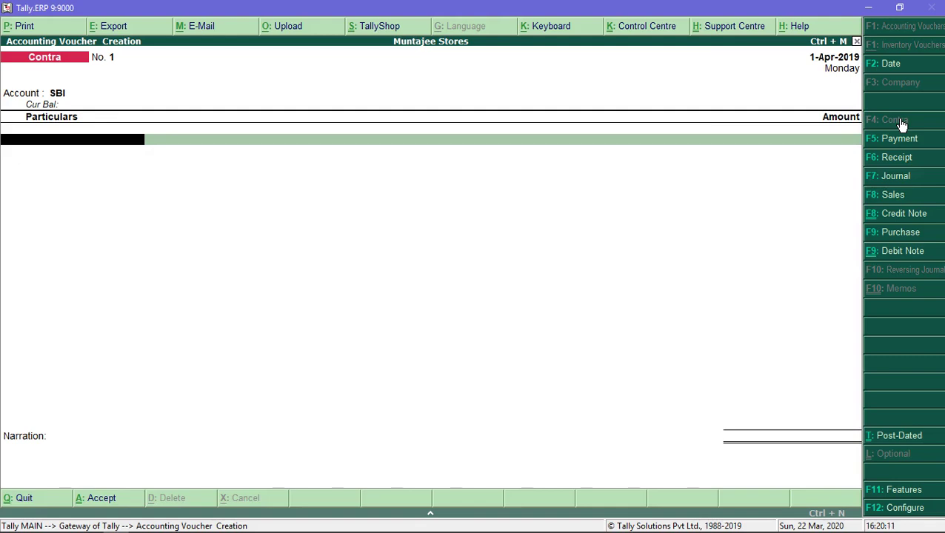
{"action": "type", "text": "CAS"}
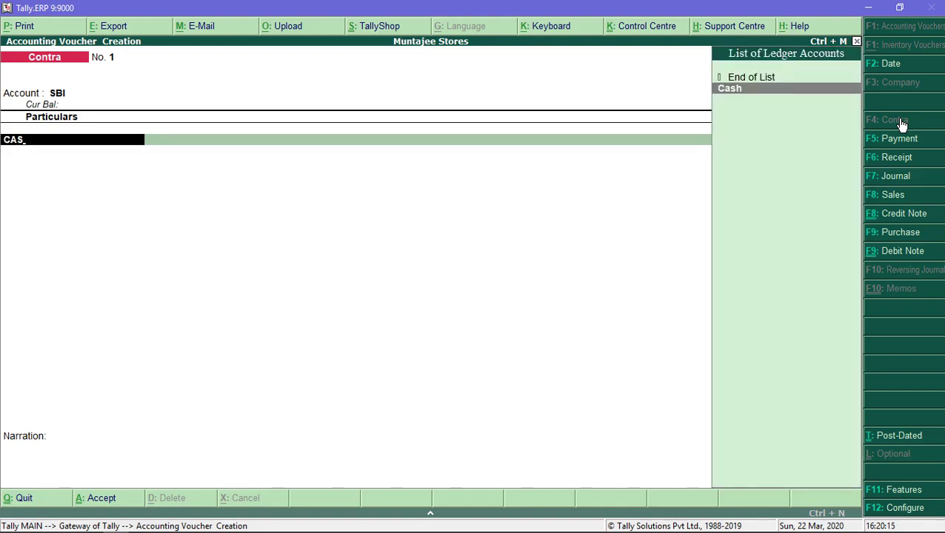
{"action": "key", "text": "Return"}
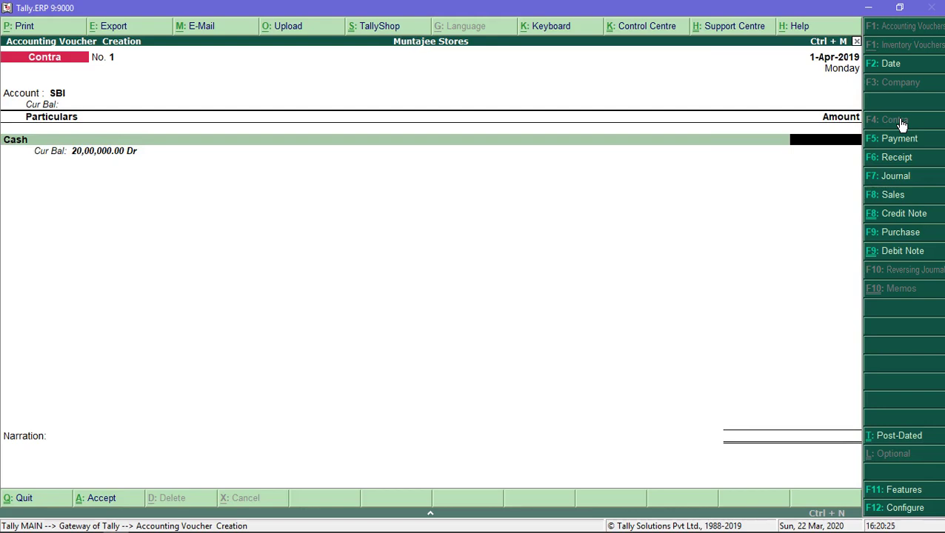
{"action": "type", "text": "800000"}
{"action": "key", "text": "Return"}
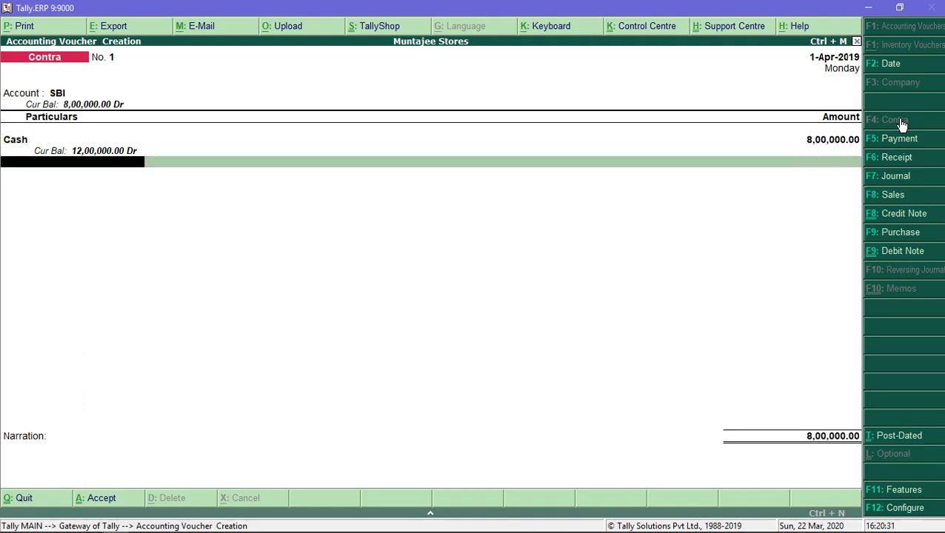
- Allocate the 8,00,000 SBI deposit as Cash with denominations blank and bank Not Applicable, and accept the contra voucher without narration
{"action": "key", "text": "Return"}
{"action": "key", "text": "Return"}
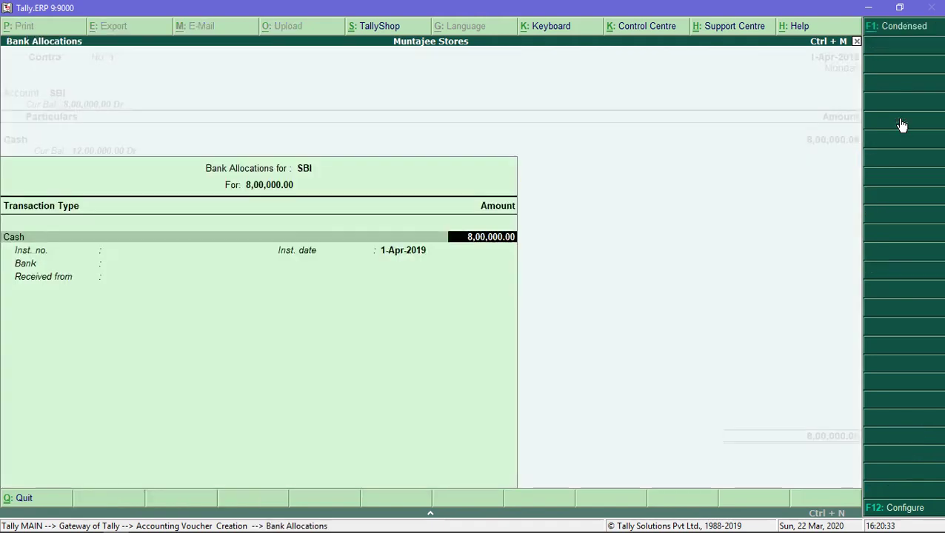
{"action": "key", "text": "Return"}
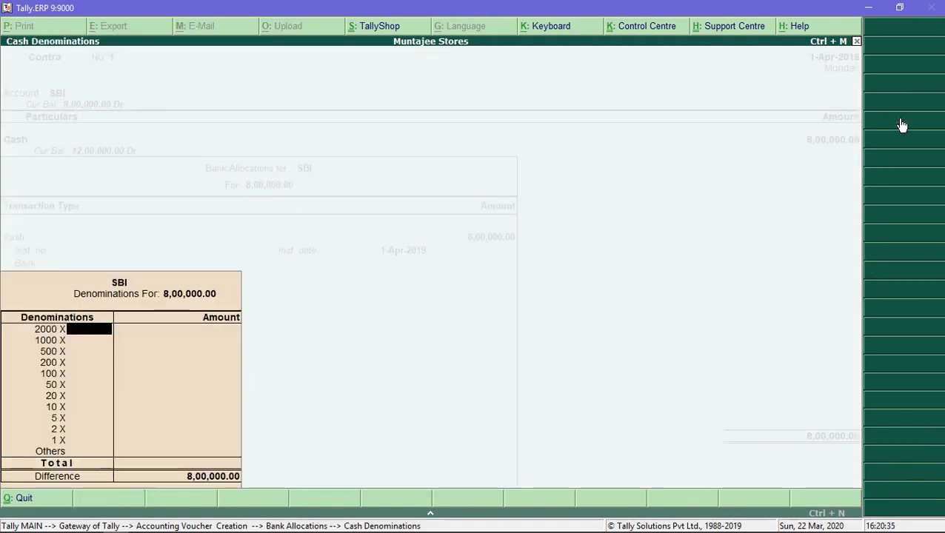
{"action": "key", "text": "Return"}
{"action": "key", "text": "Return"}
{"action": "key", "text": "Return"}
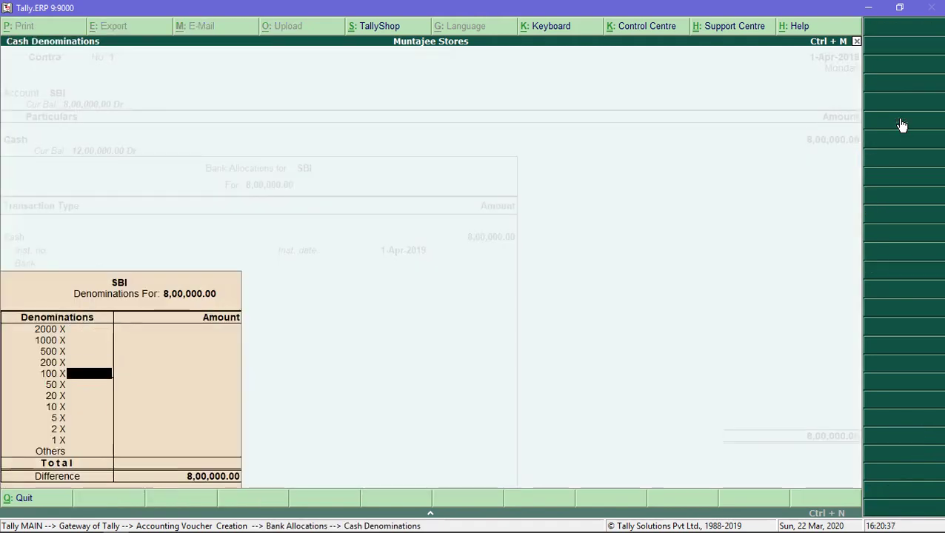
{"action": "key", "text": "Return"}
{"action": "key", "text": "Return"}
{"action": "key", "text": "Return"}
{"action": "key", "text": "Return"}
{"action": "key", "text": "Return"}
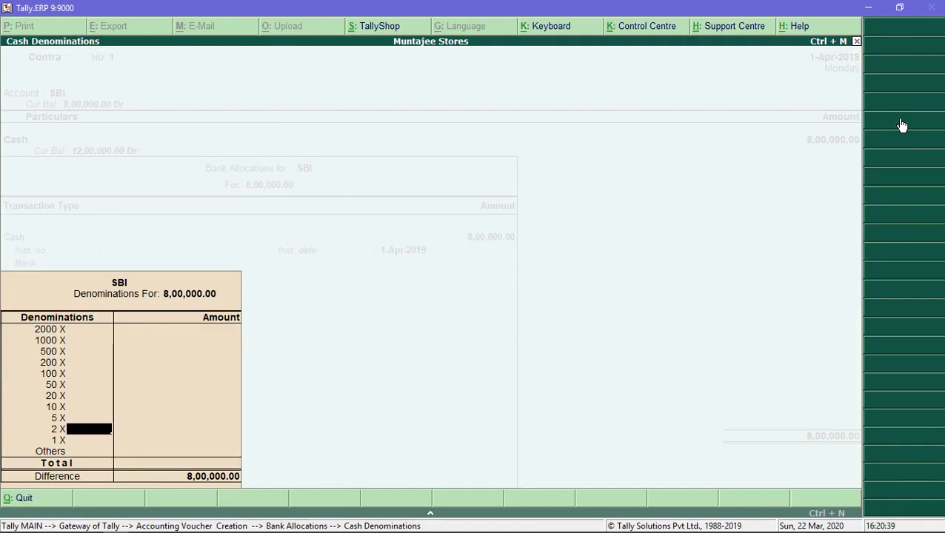
{"action": "key", "text": "Return"}
{"action": "key", "text": "Return"}
{"action": "key", "text": "Return"}
{"action": "key", "text": "Return"}
{"action": "key", "text": "Return"}
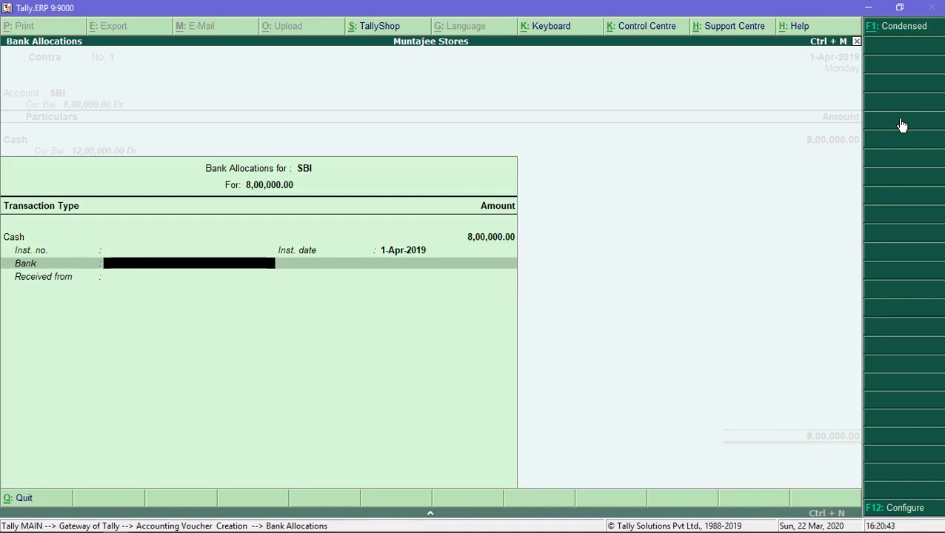
{"action": "key", "text": "Return"}
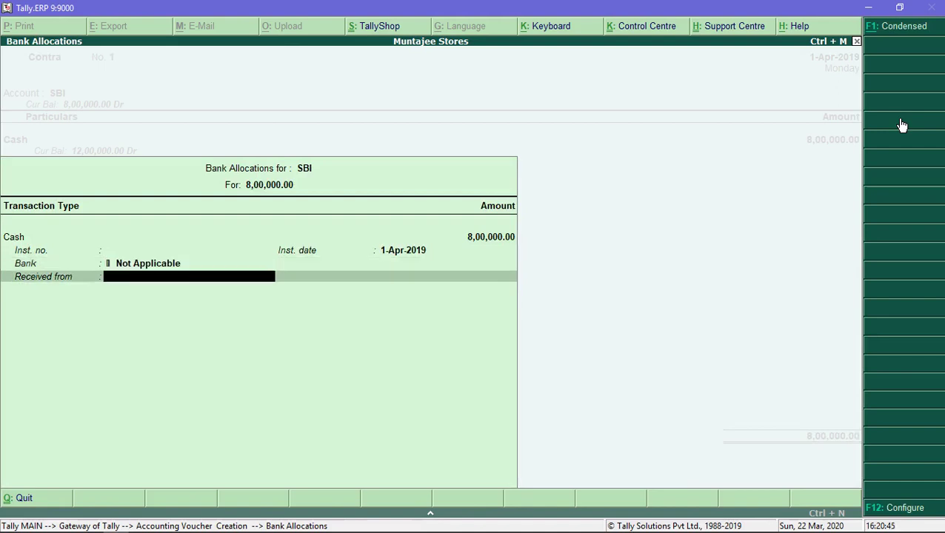
{"action": "key", "text": "Return"}
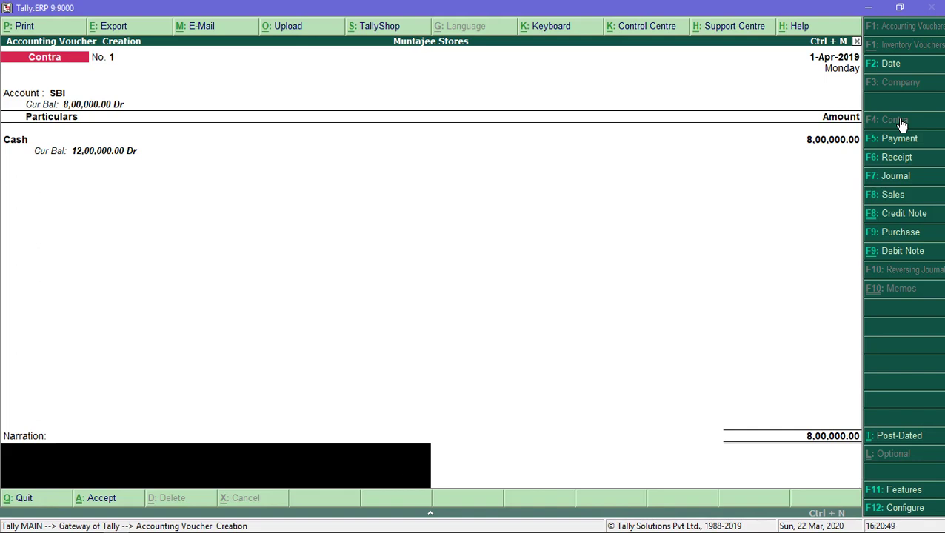
{"action": "key", "text": "Return"}
{"action": "key", "text": "y"}
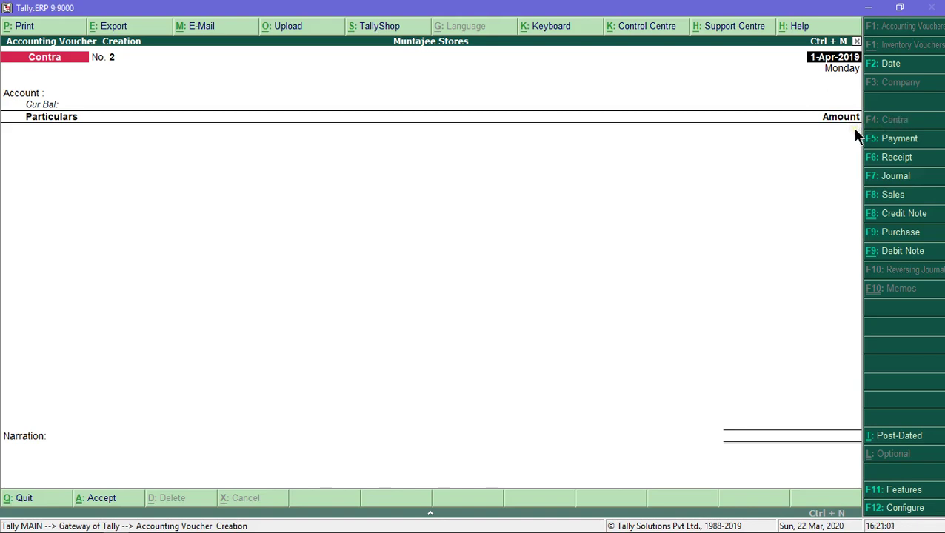
- Fill in a second contra voucher dated 1-Apr-2019 with Cash as the account and SBI for 2,00,000, proceeding to its bank allocations
{"action": "key", "text": "Return"}
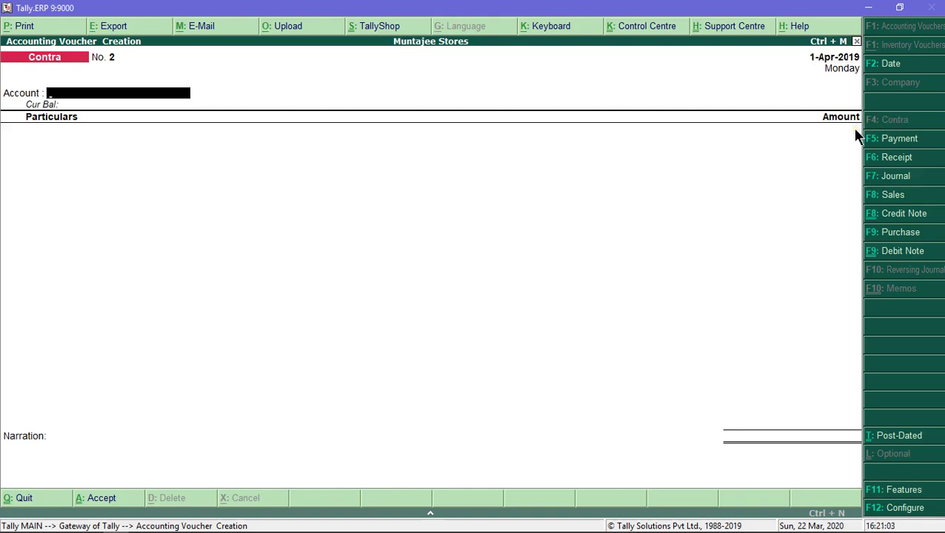
{"action": "type", "text": "CAS"}
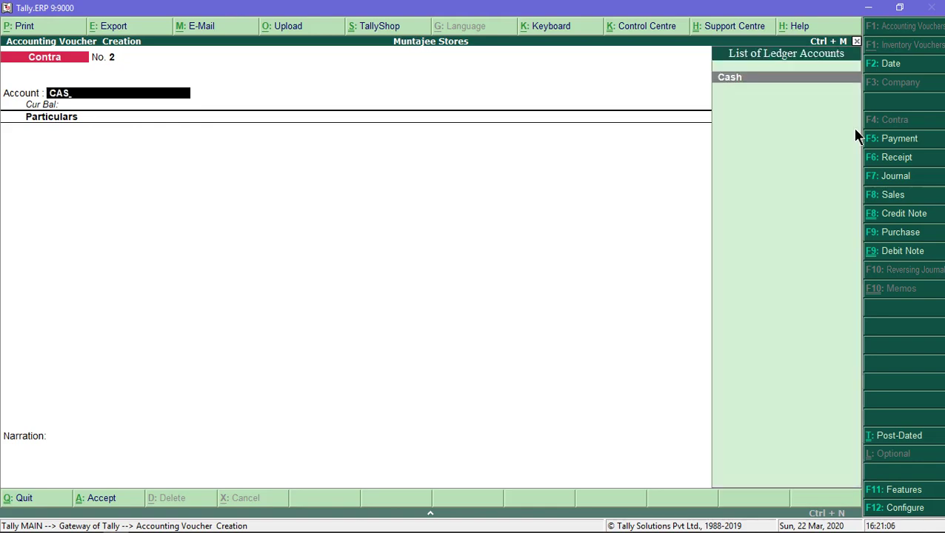
{"action": "key", "text": "Return"}
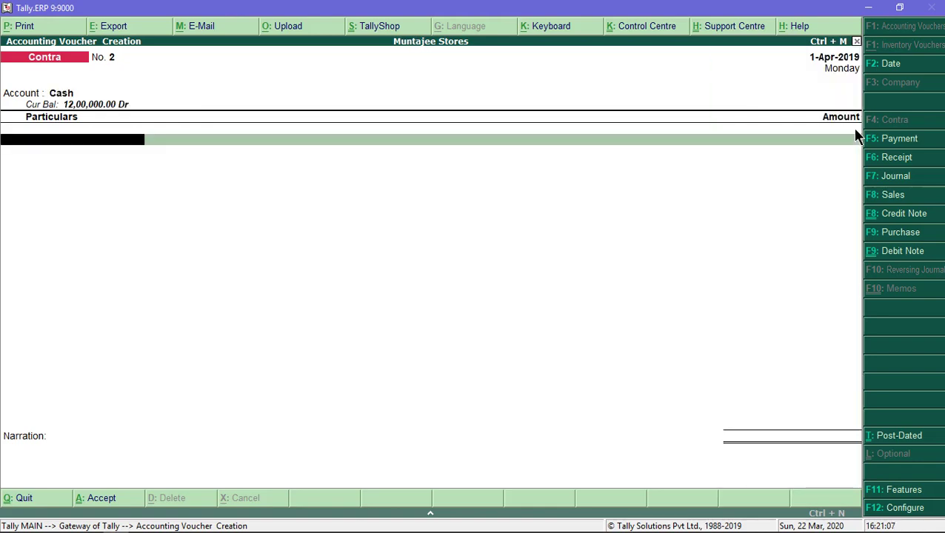
{"action": "type", "text": "S"}
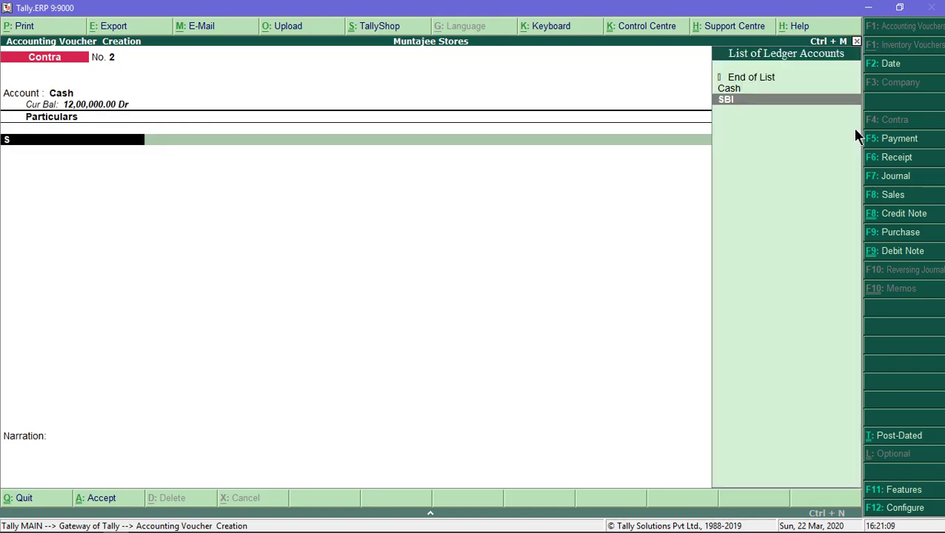
{"action": "key", "text": "Return"}
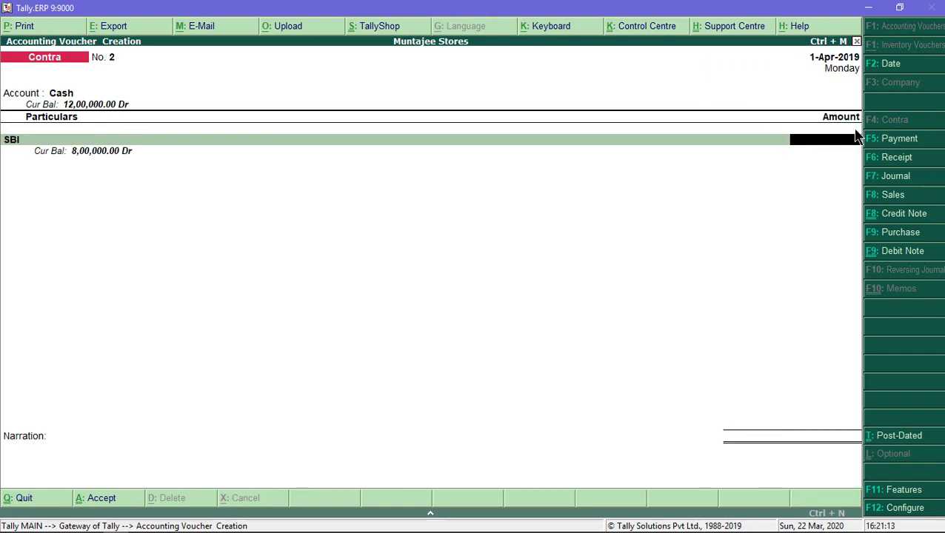
{"action": "type", "text": "200000"}
{"action": "key", "text": "Return"}
{"action": "key", "text": "Return"}
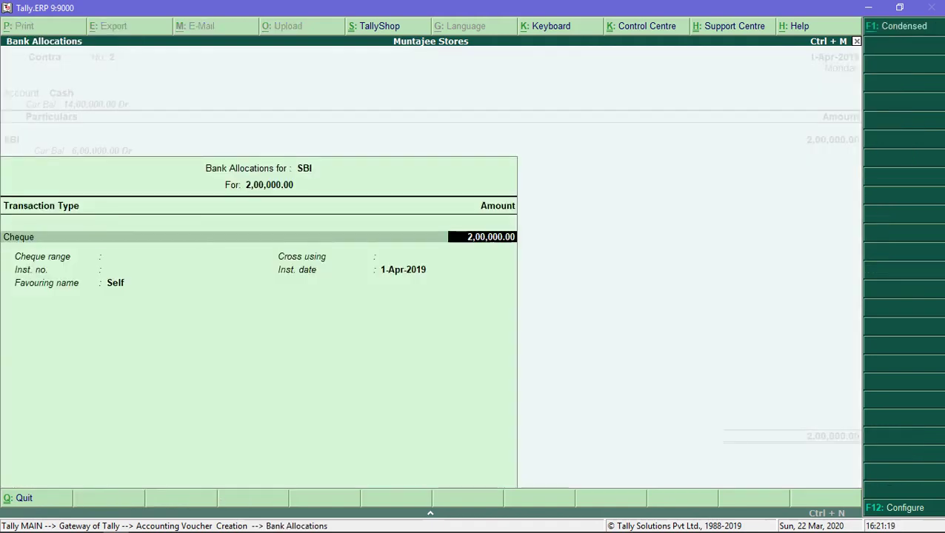
- Allocate the 2,00,000 SBI withdrawal to uncrossed cheque 123469 dated 1-Apr-2019 favouring Self, and accept the contra voucher without narration
{"action": "key", "text": "Return"}
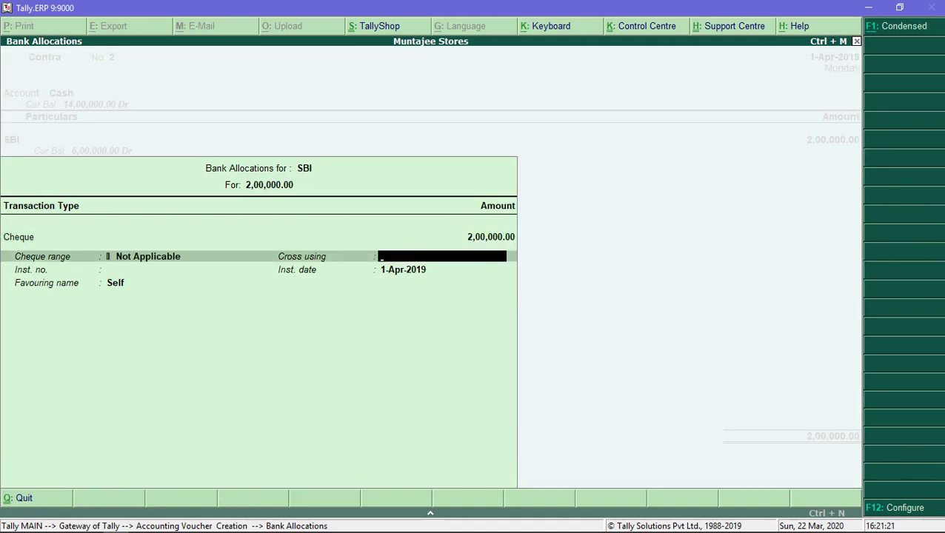
{"action": "key", "text": "Return"}
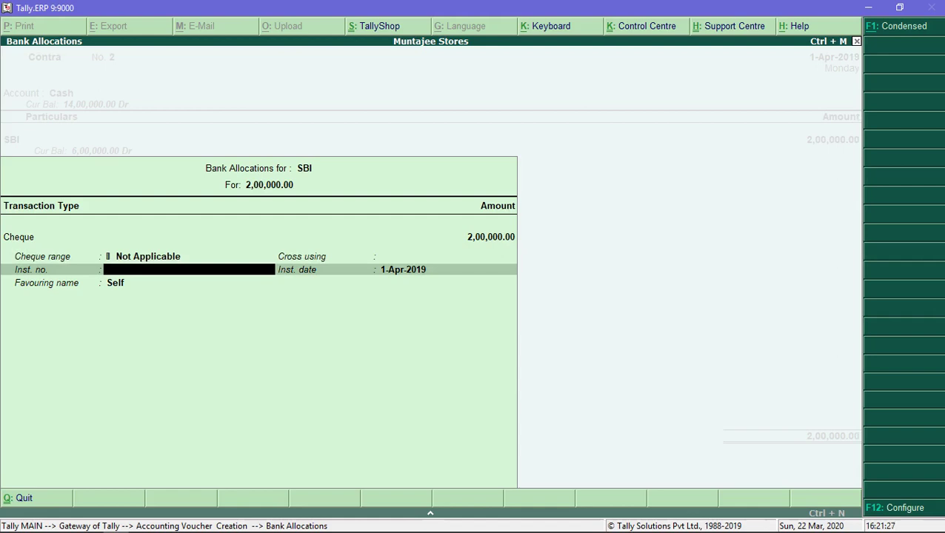
{"action": "type", "text": "23469"}
{"action": "key", "text": "Return"}
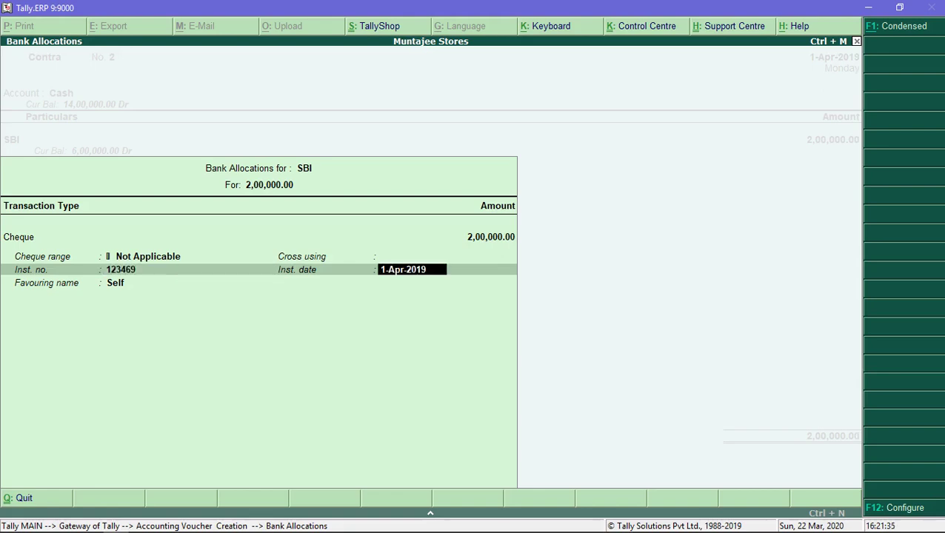
{"action": "key", "text": "Return"}
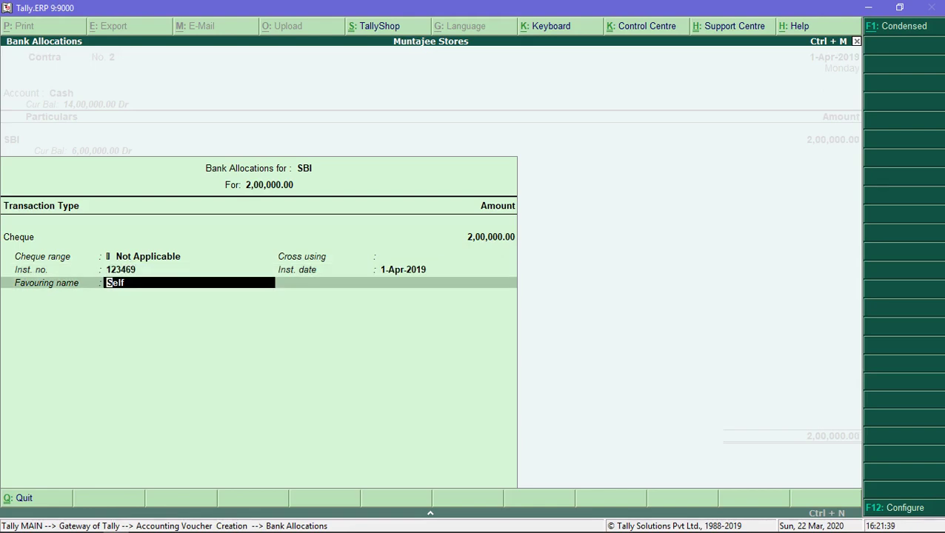
{"action": "key", "text": "Return"}
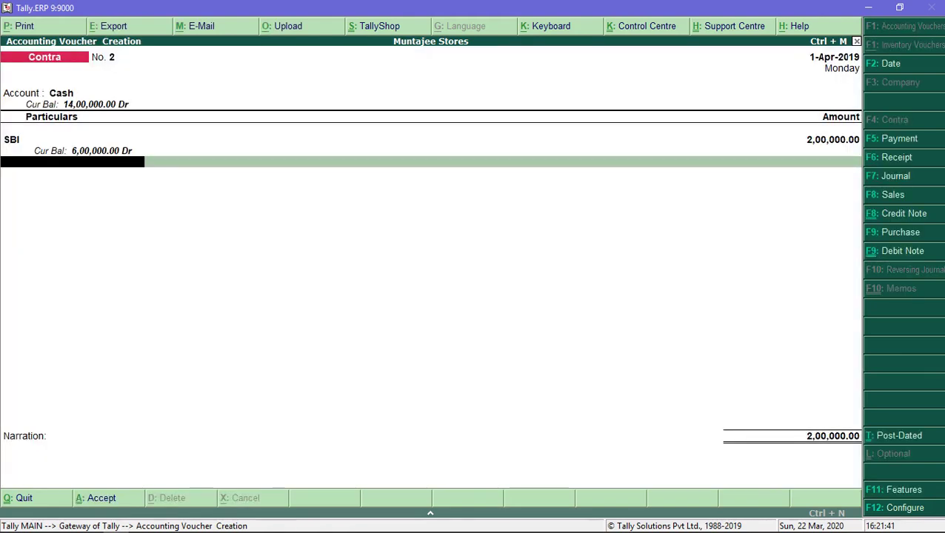
{"action": "key", "text": "Return"}
{"action": "key", "text": "Return"}
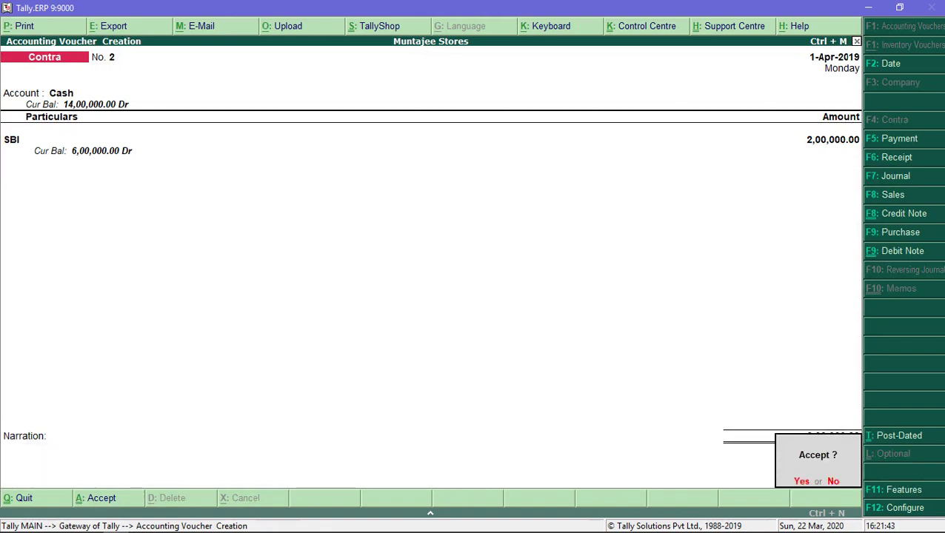
{"action": "key", "text": "Return"}
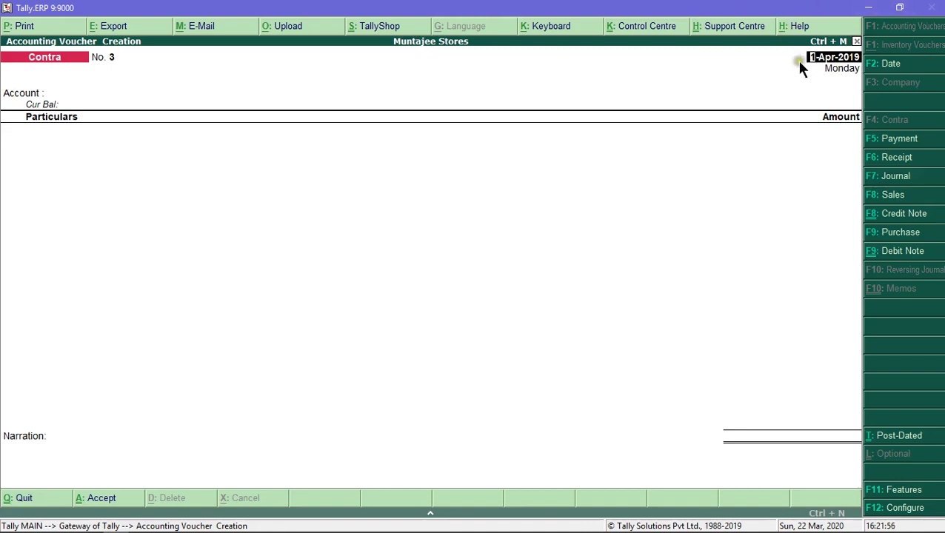
- Start a payment voucher dated 1-Apr-2019 with Cash as the account and SALARIES as the ledger under particulars
{"action": "left_click", "coordinate": [907, 142]}
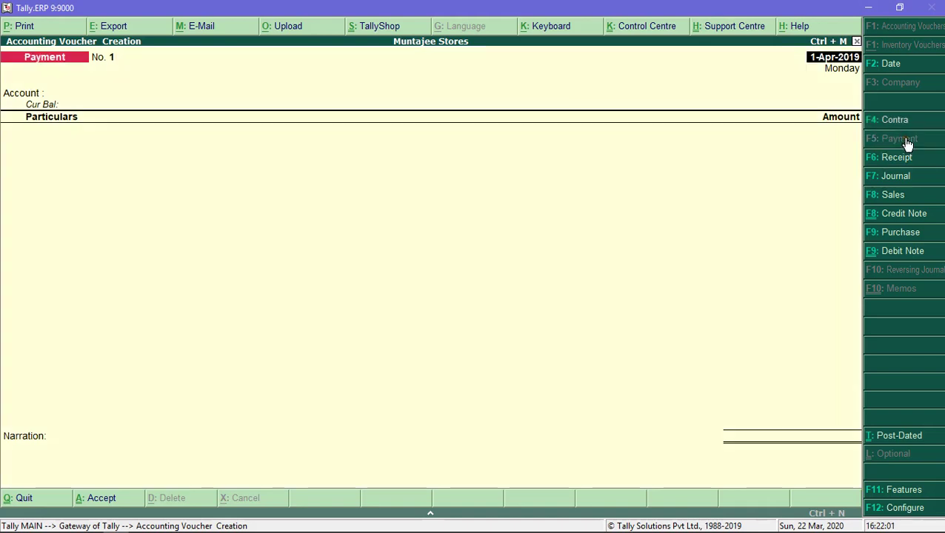
{"action": "key", "text": "Return"}
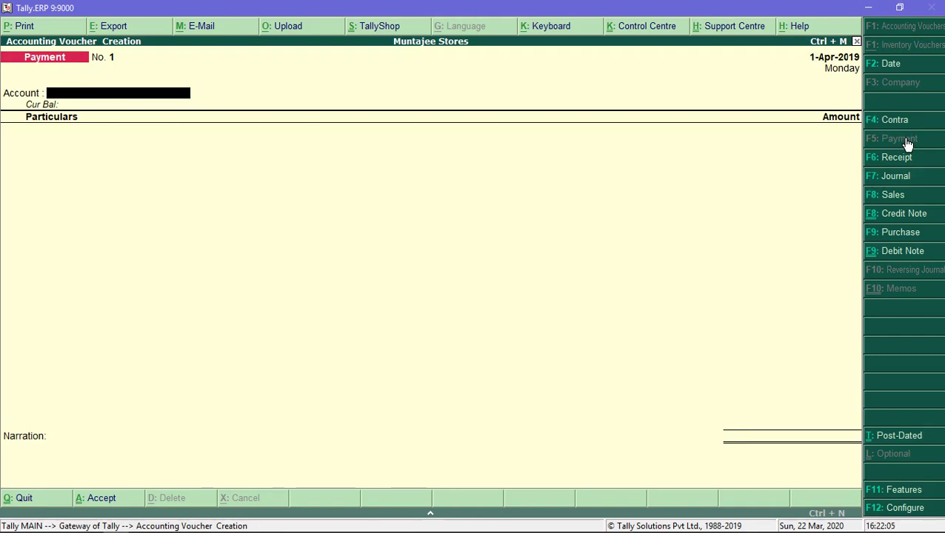
{"action": "type", "text": "CA"}
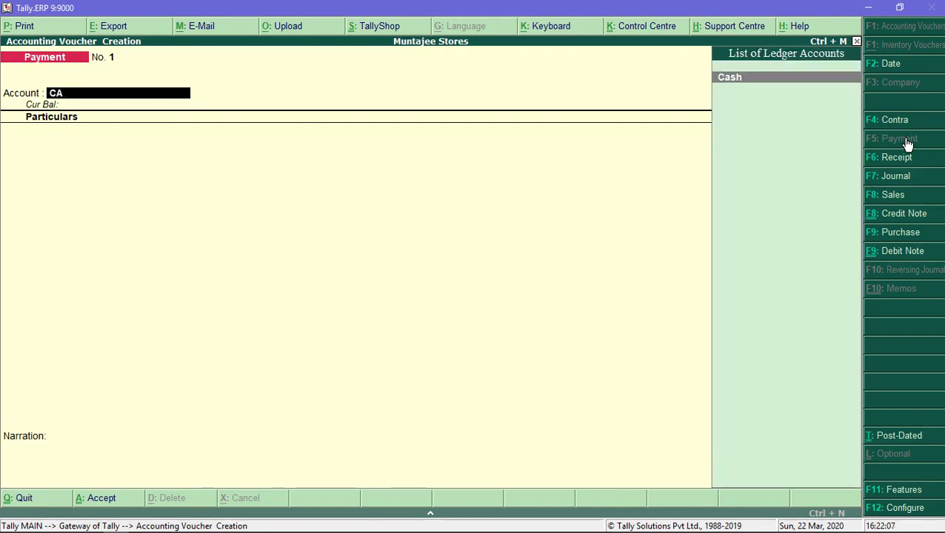
{"action": "key", "text": "Return"}
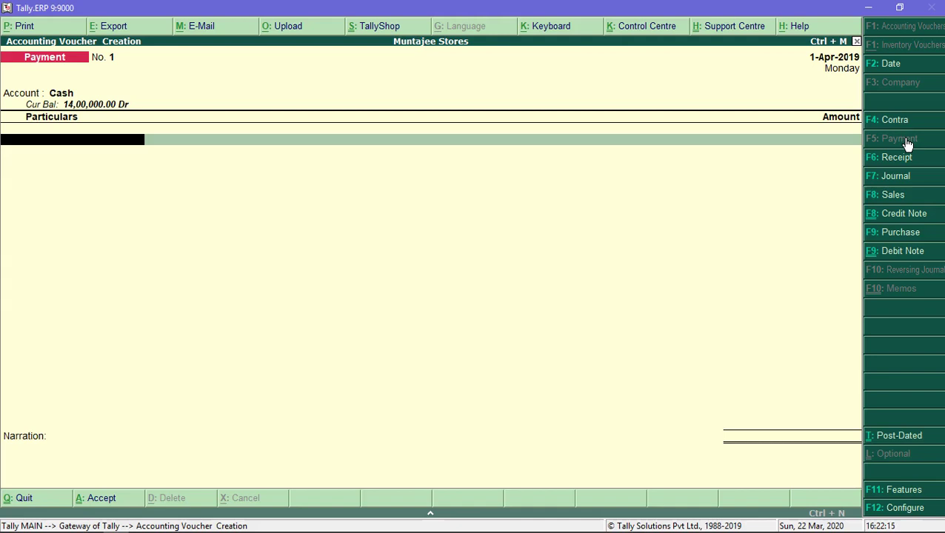
{"action": "type", "text": "SA"}
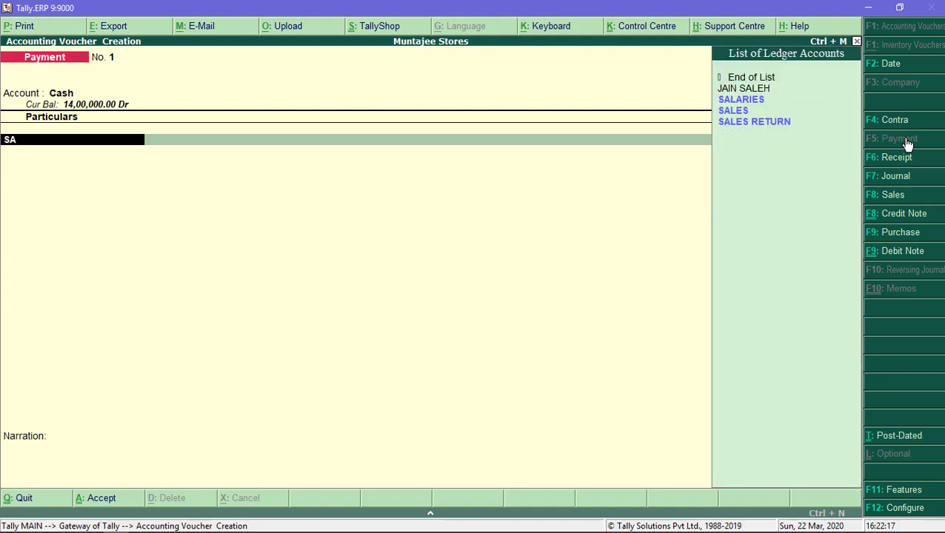
{"action": "type", "text": "L"}
{"action": "key", "text": "Down"}
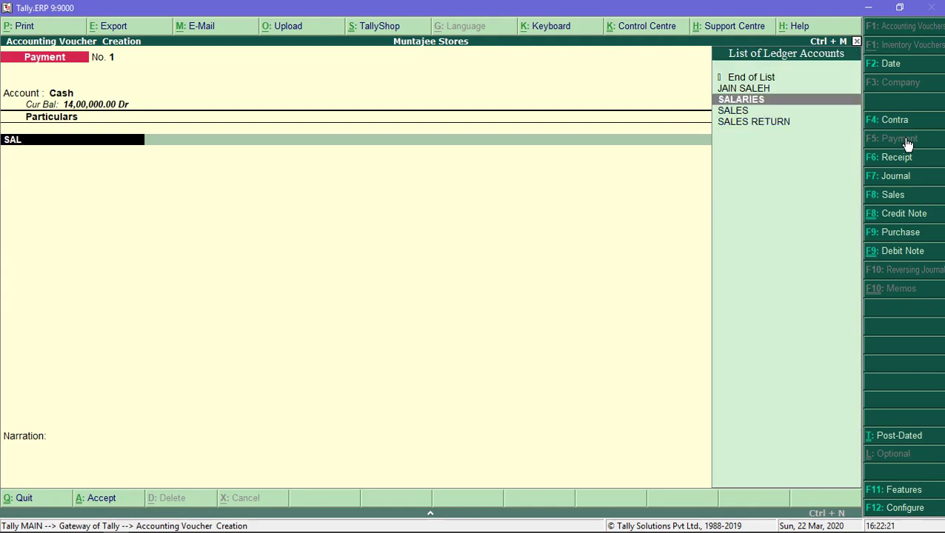
{"action": "key", "text": "Return"}
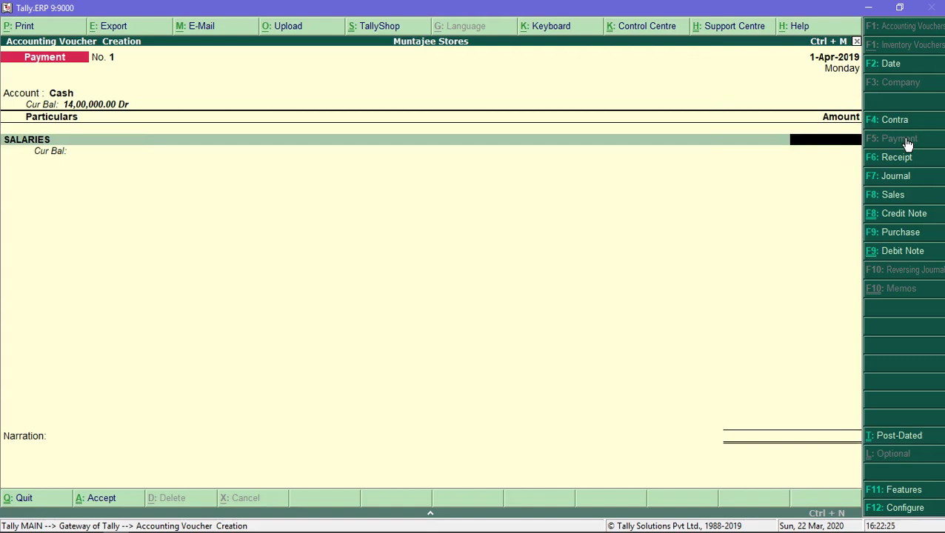
- Enter 1,50,000 as the SALARIES amount, leave the narration blank and accept the payment voucher
{"action": "type", "text": "15"}
{"action": "type", "text": "0000"}
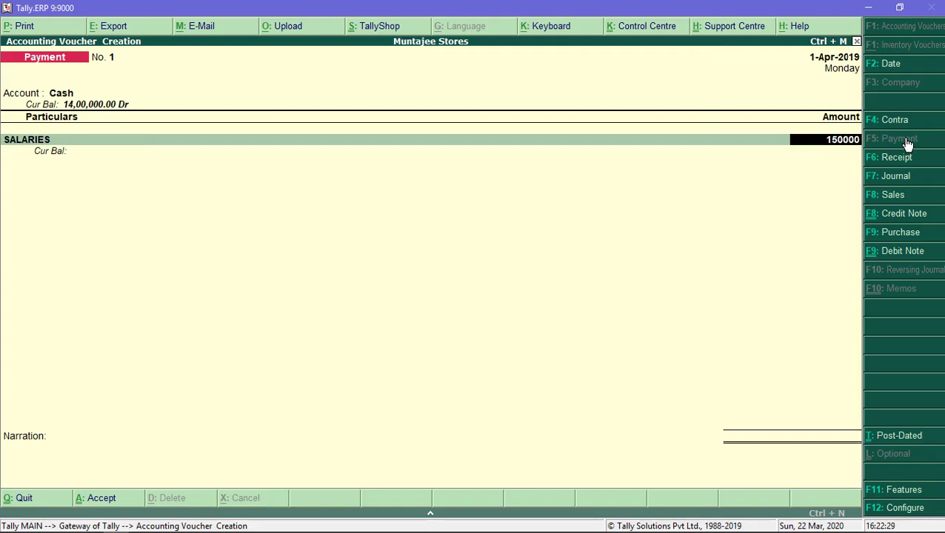
{"action": "key", "text": "Return"}
{"action": "key", "text": "Return"}
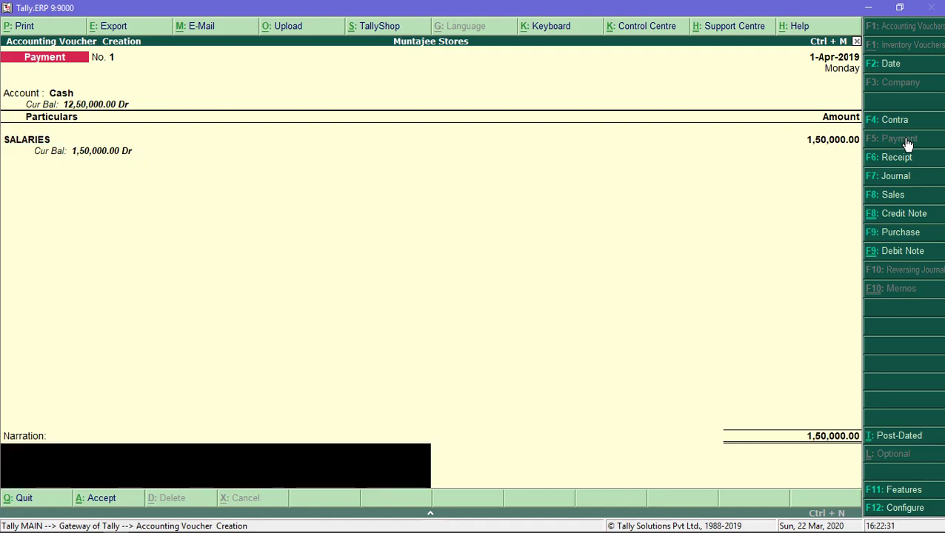
{"action": "key", "text": "Return"}
{"action": "key", "text": "Return"}
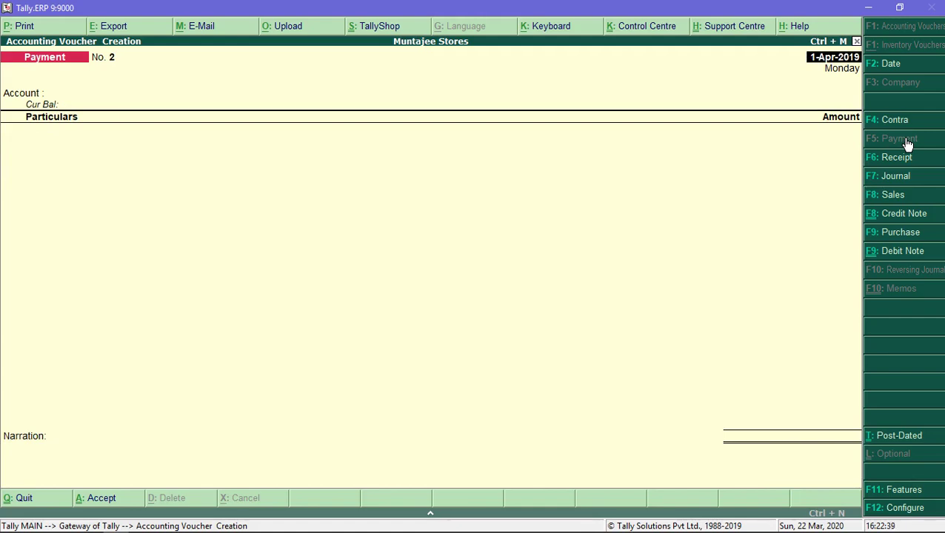
- Fill in a second payment voucher dated 1-Apr-2019 with SBI as the account and WAGES for 35,000, proceeding to its bank allocations
{"action": "key", "text": "Return"}
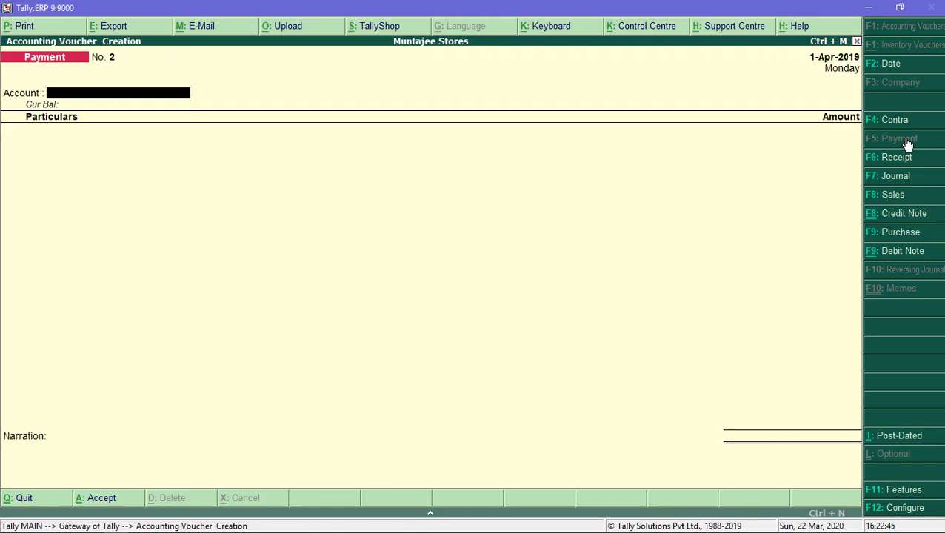
{"action": "type", "text": "S"}
{"action": "key", "text": "Return"}
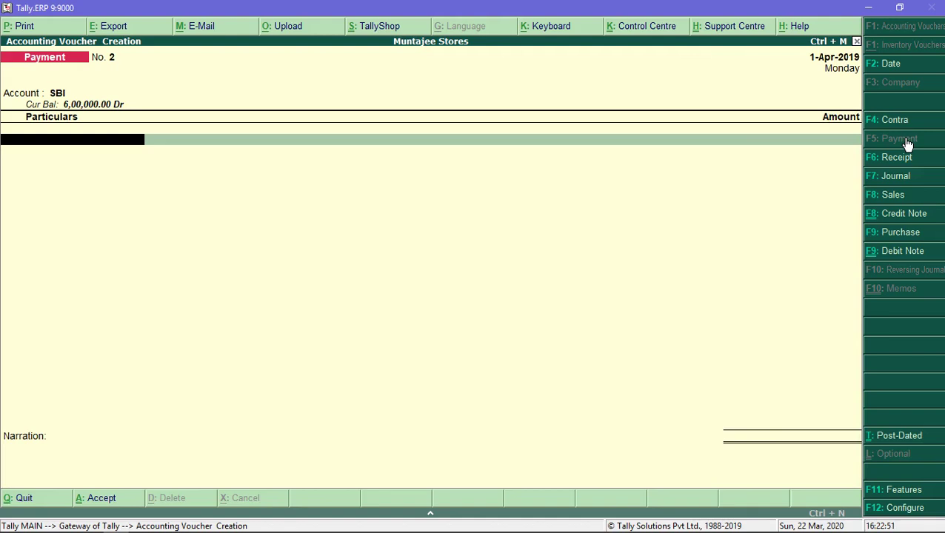
{"action": "type", "text": "WA"}
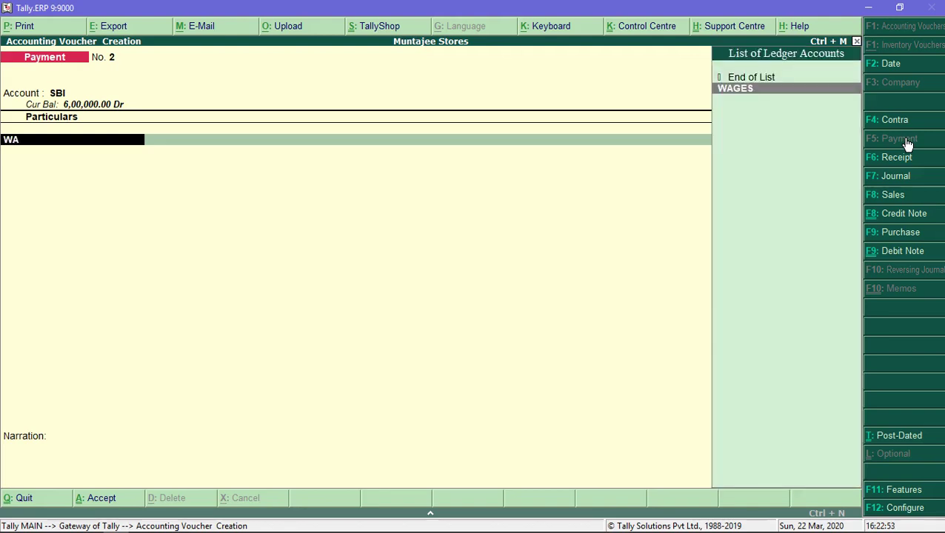
{"action": "key", "text": "Return"}
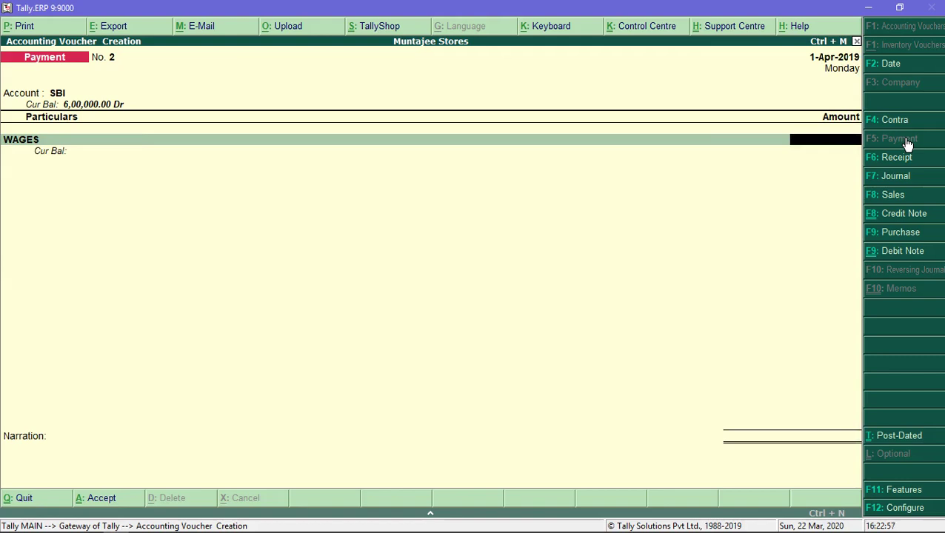
{"action": "type", "text": "35000"}
{"action": "key", "text": "Return"}
{"action": "key", "text": "Return"}
- Allocate the 35,000 wages to A/c Payee cheque 123470 dated 1-Apr-2019, enter the payee's name as favouring name, and accept the voucher without narration
{"action": "key", "text": "Return"}
{"action": "key", "text": "Return"}
{"action": "key", "text": "Return"}
{"action": "key", "text": "Return"}
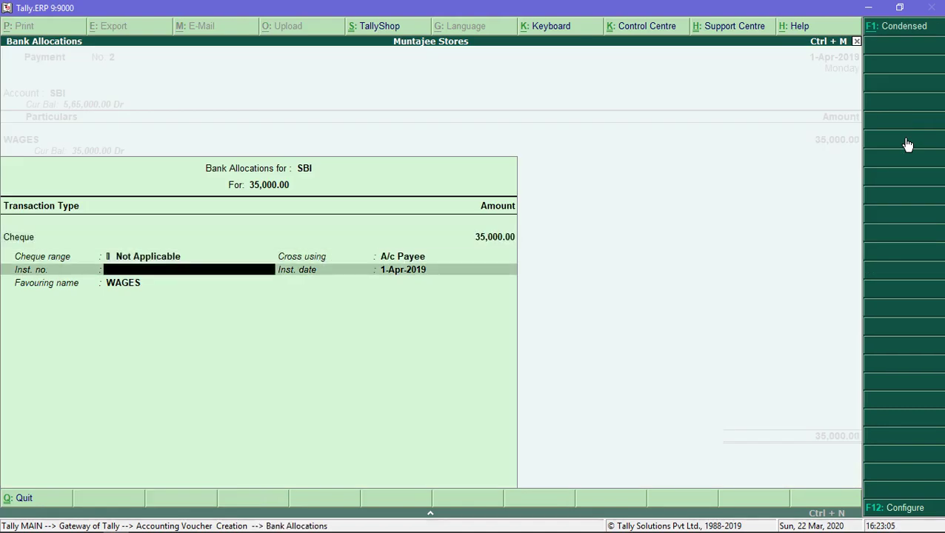
{"action": "type", "text": "123470"}
{"action": "key", "text": "Return"}
{"action": "key", "text": "Return"}
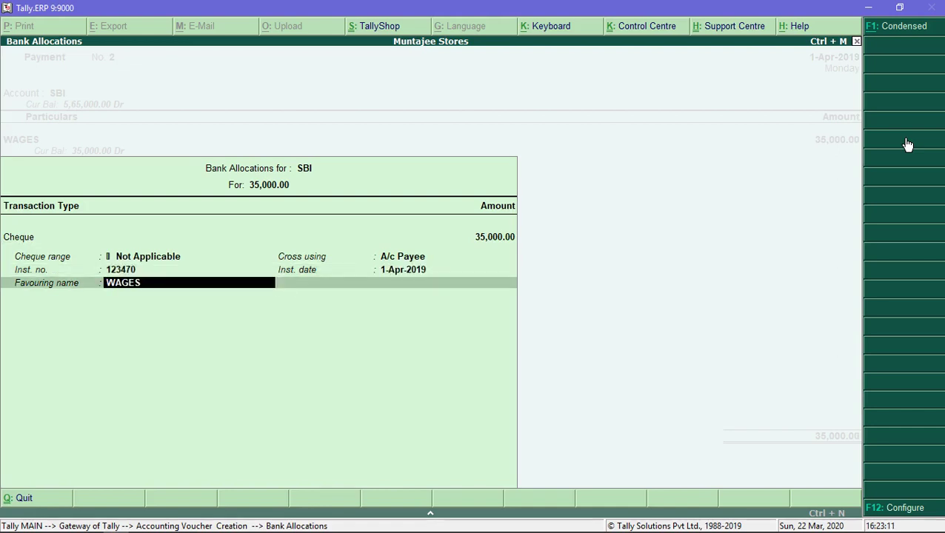
{"action": "type", "text": "SURESH"}
{"action": "key", "text": "Return"}
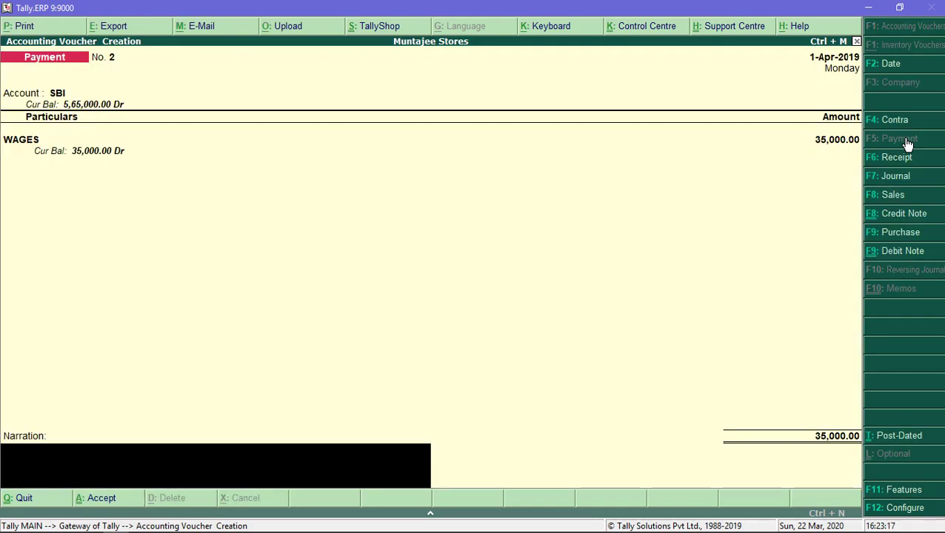
{"action": "key", "text": "Return"}
{"action": "key", "text": "y"}
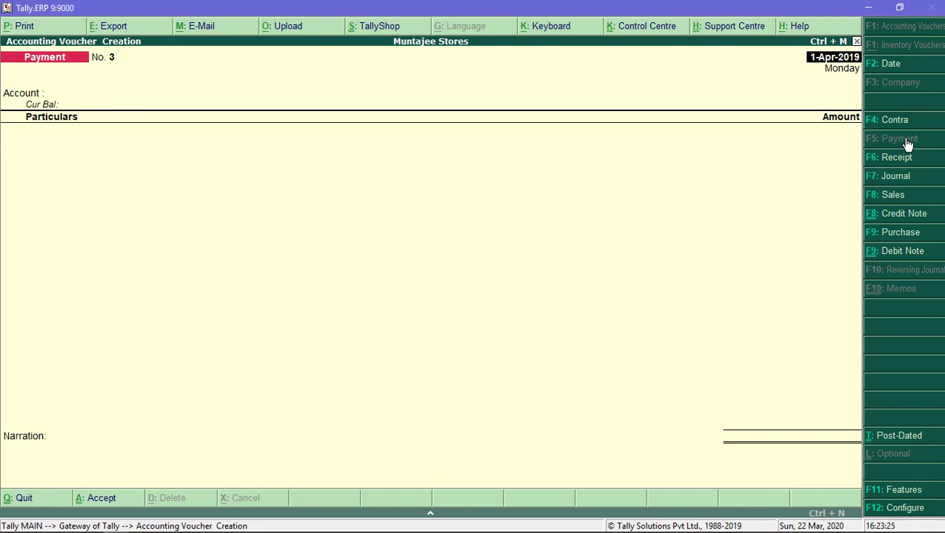
- Fill in a third payment voucher dated 1-Apr-2019 with SBI as the account and FURNITURE for 50,000, proceeding to its bank allocations
{"action": "key", "text": "Return"}
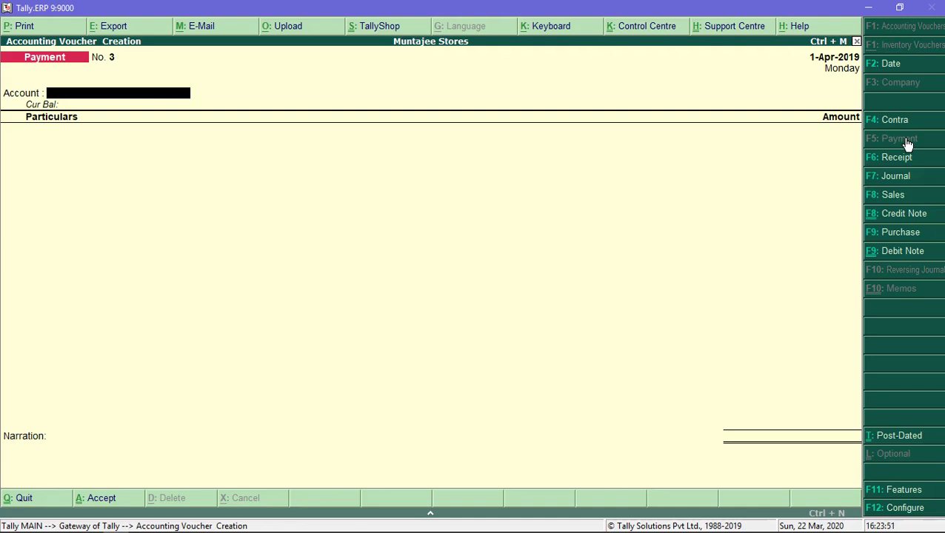
{"action": "type", "text": "S"}
{"action": "key", "text": "Return"}
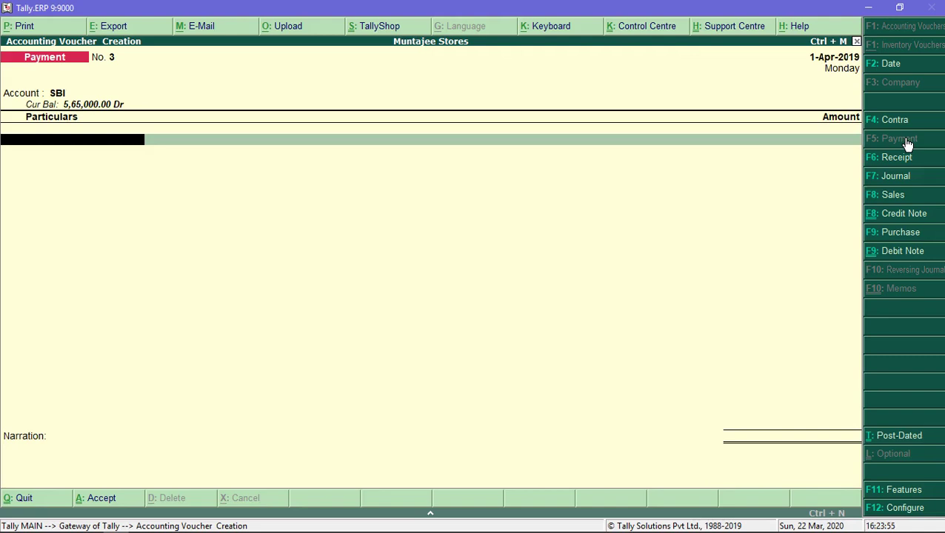
{"action": "type", "text": "F"}
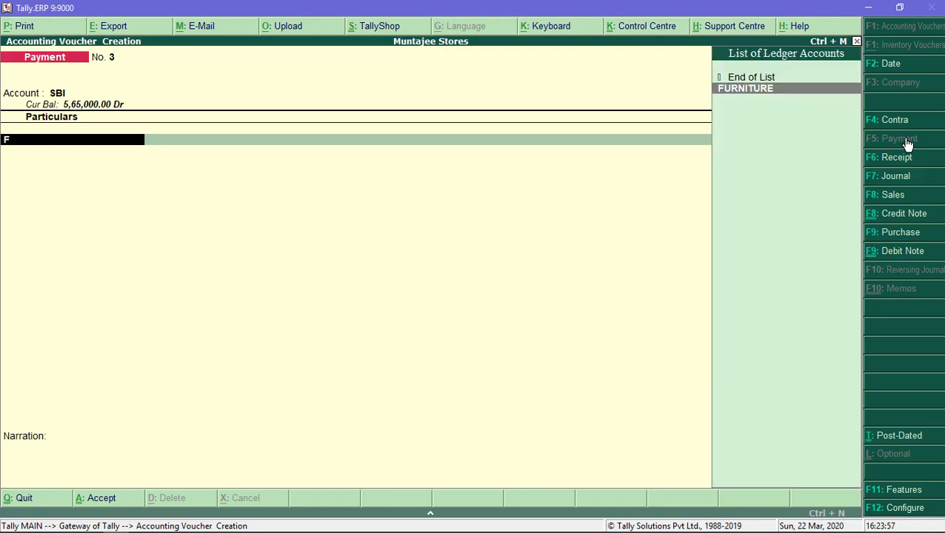
{"action": "type", "text": "UR"}
{"action": "key", "text": "Return"}
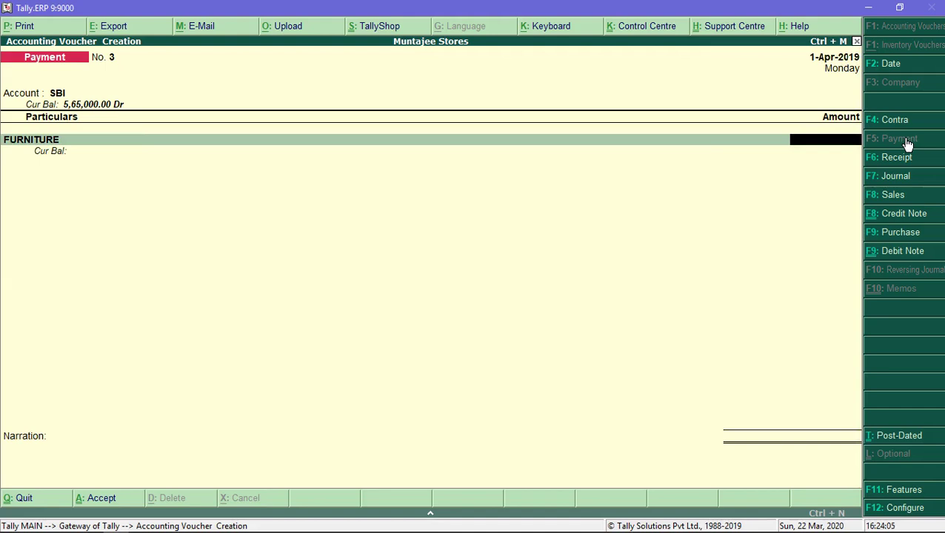
{"action": "type", "text": "50000"}
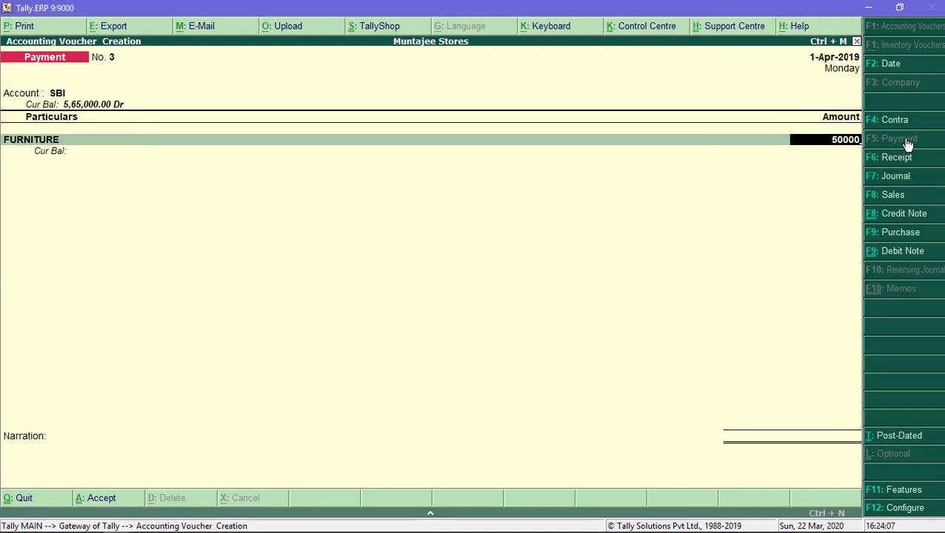
{"action": "key", "text": "Return"}
{"action": "key", "text": "Return"}
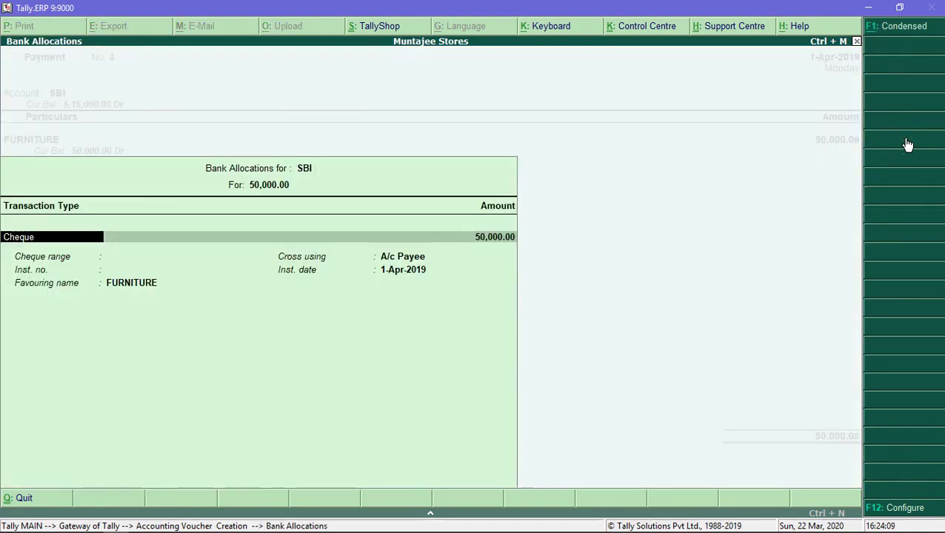
- Allocate the 50,000 furniture payment to A/c Payee cheque 123471 dated 1-Apr-2019 favouring FURNITURE, and accept the voucher without narration
{"action": "key", "text": "Return"}
{"action": "key", "text": "Return"}
{"action": "key", "text": "Return"}
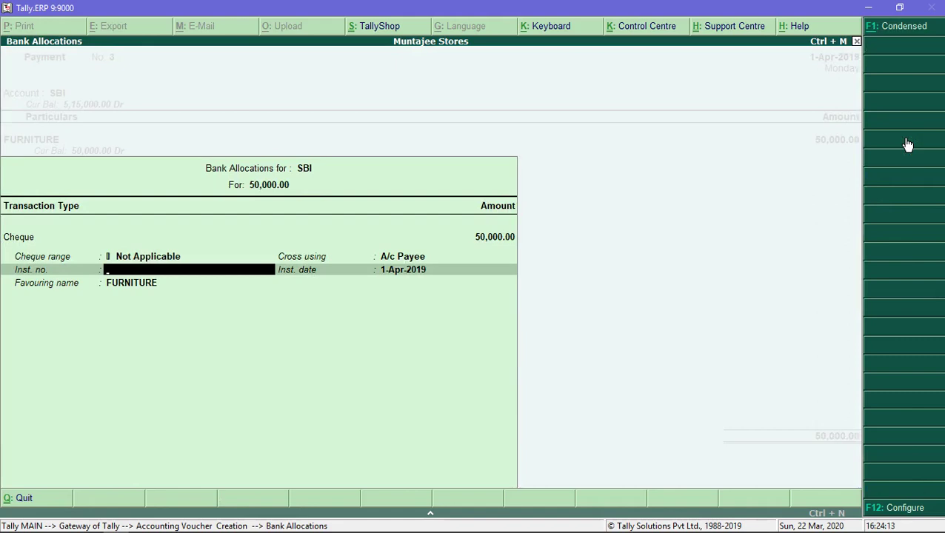
{"action": "type", "text": "123471"}
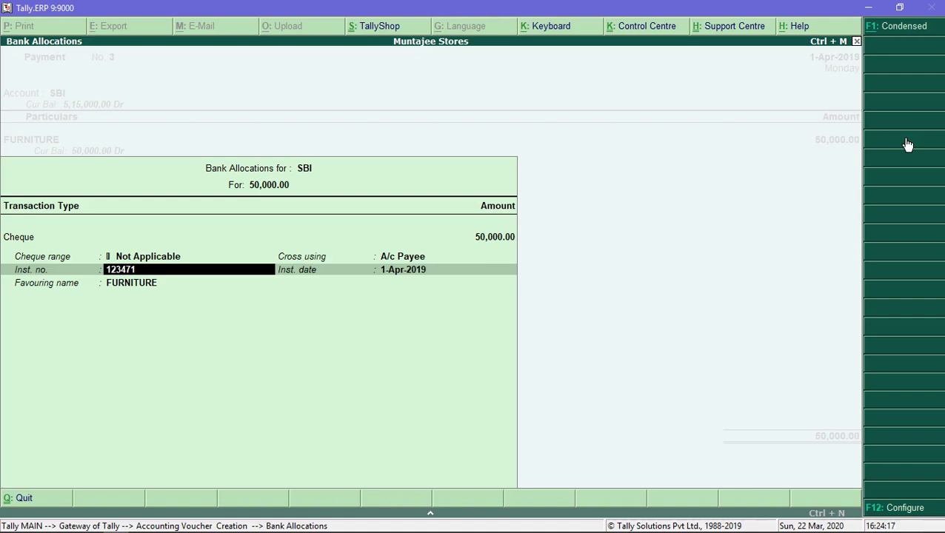
{"action": "key", "text": "Return"}
{"action": "key", "text": "Return"}
{"action": "key", "text": "Return"}
{"action": "key", "text": "Return"}
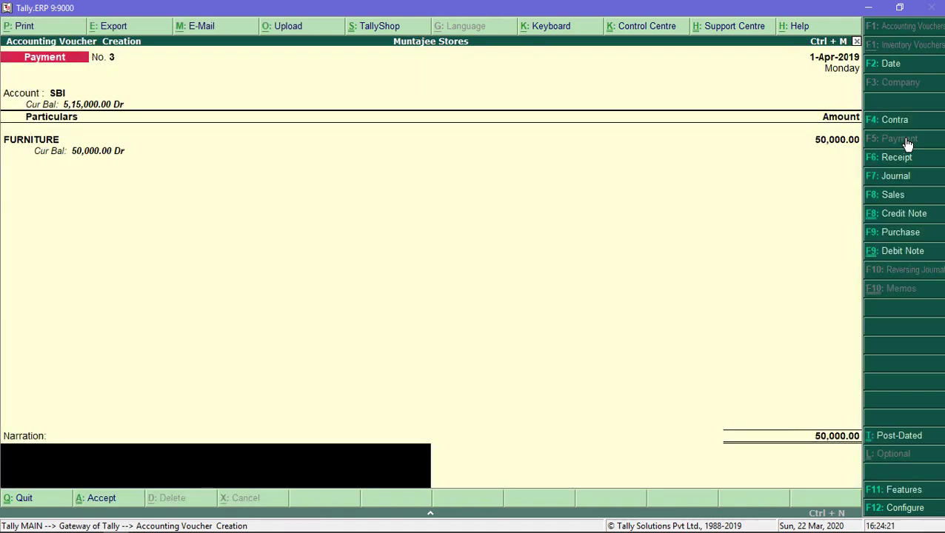
{"action": "key", "text": "Return"}
{"action": "key", "text": "Return"}
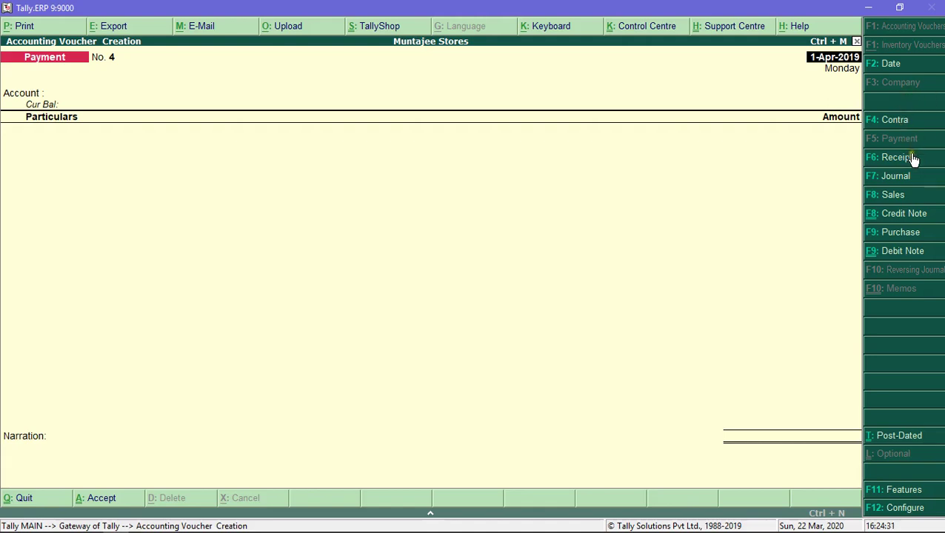
- Start a receipt voucher dated 1-Apr-2019 with Cash as the account
{"action": "left_click", "coordinate": [913, 159]}
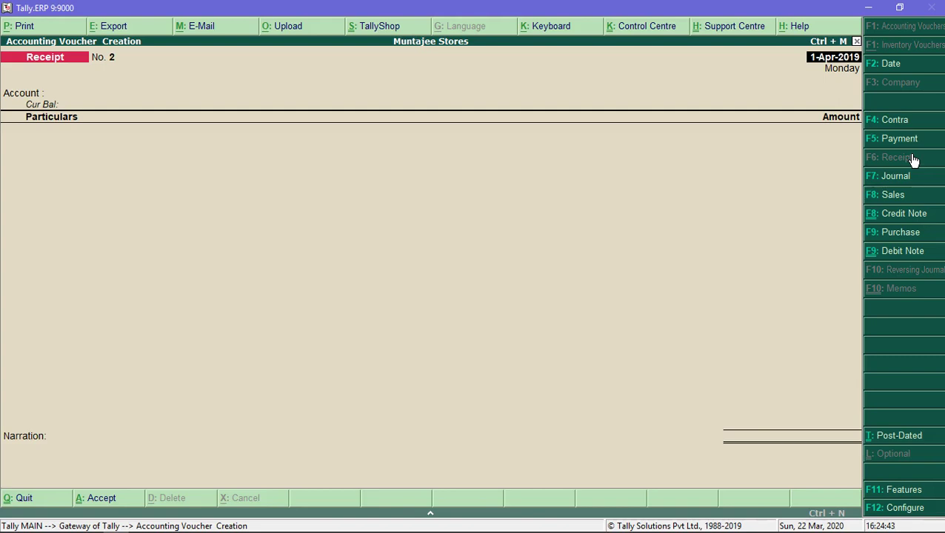
{"action": "key", "text": "Return"}
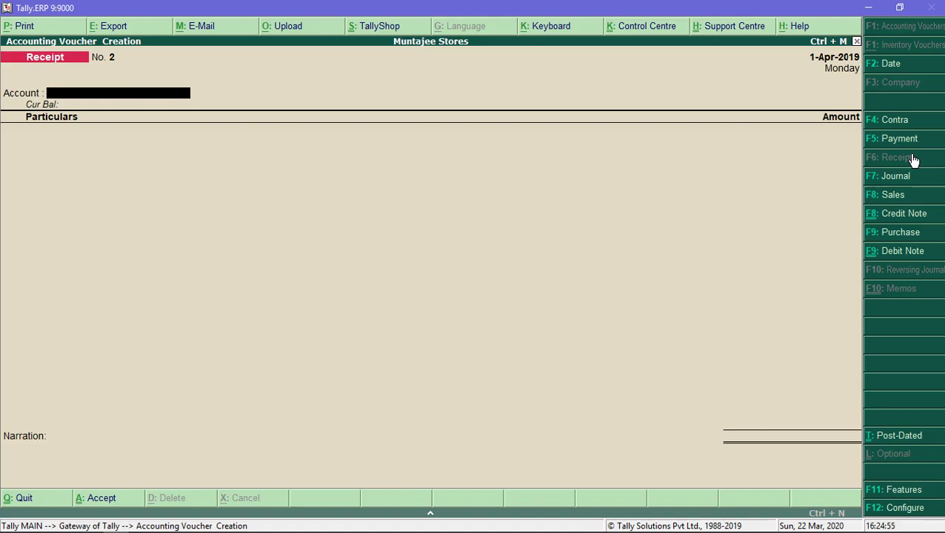
{"action": "type", "text": "ca"}
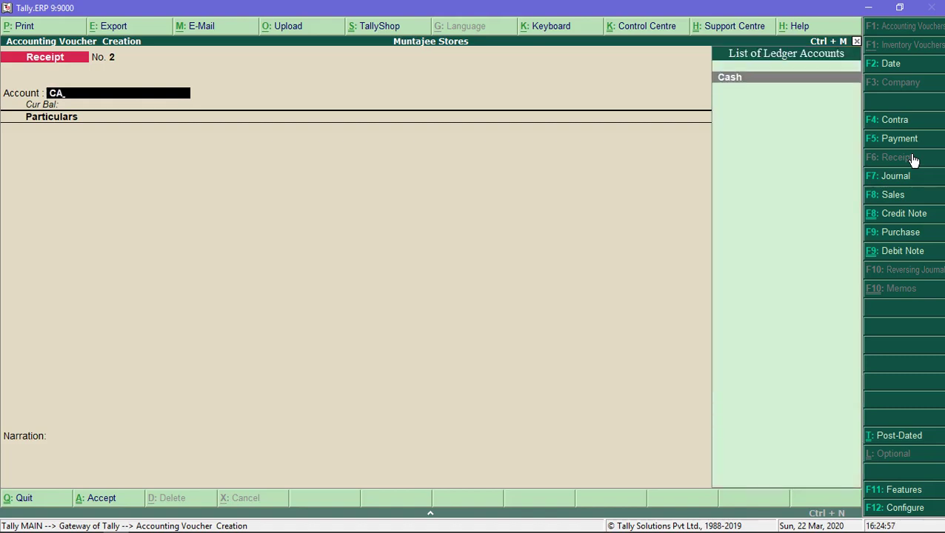
{"action": "key", "text": "Return"}
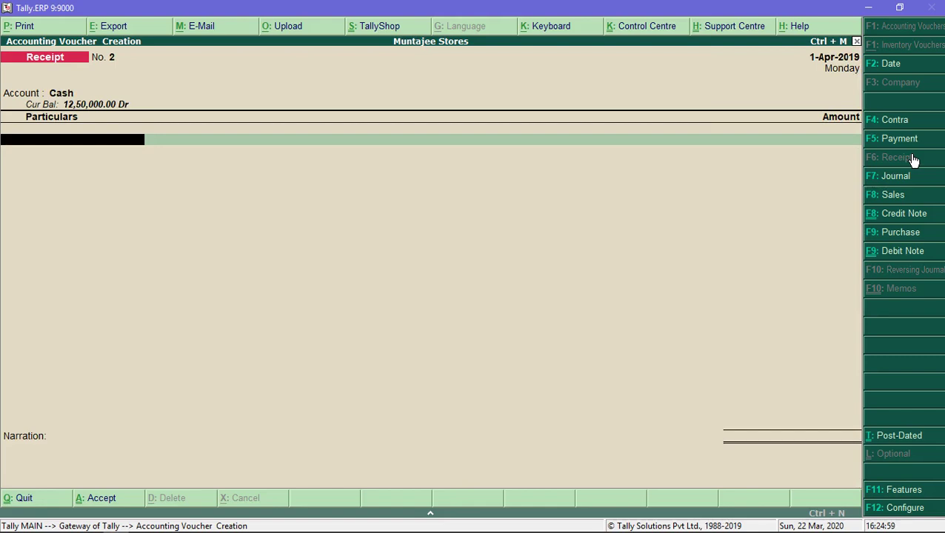
- Enter COMMISSION RECEIVED for 15,000 in the cash receipt and accept the voucher without narration
{"action": "type", "text": "c"}
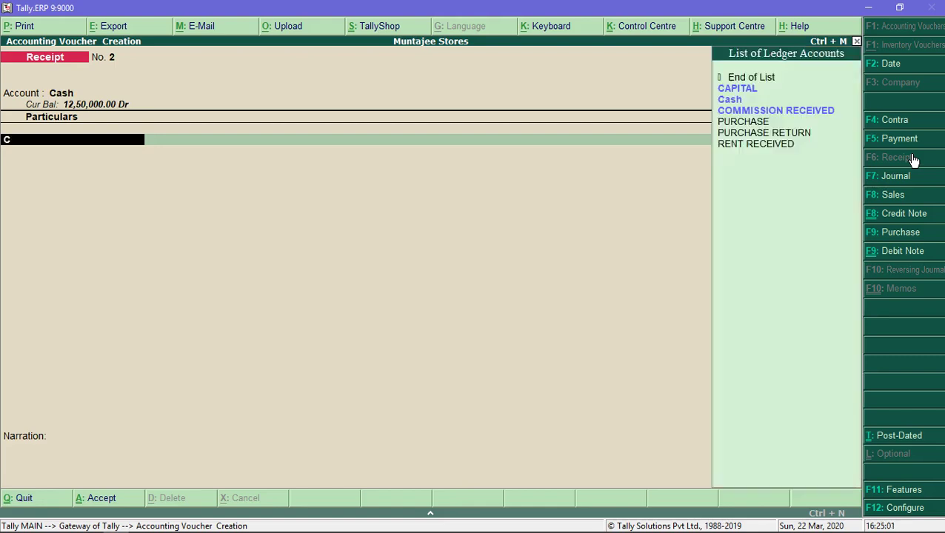
{"action": "type", "text": "o"}
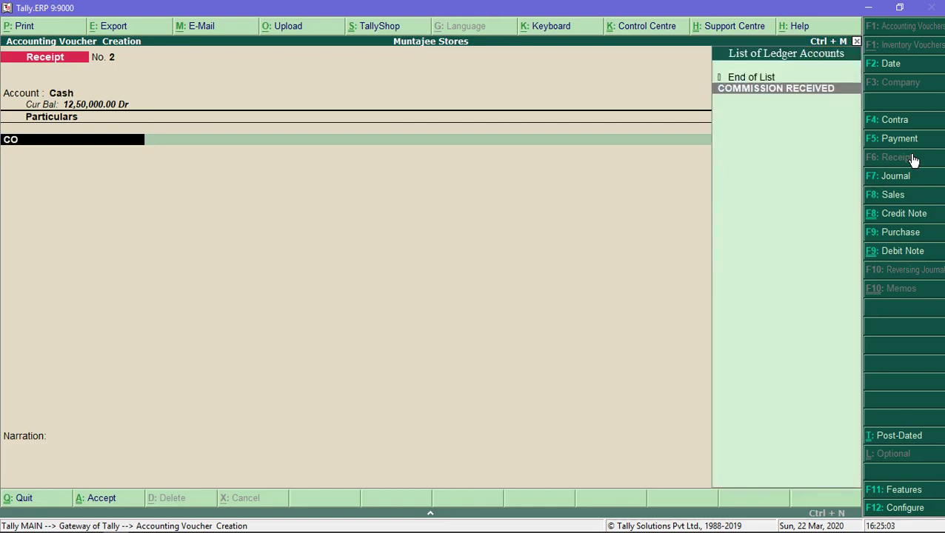
{"action": "key", "text": "Return"}
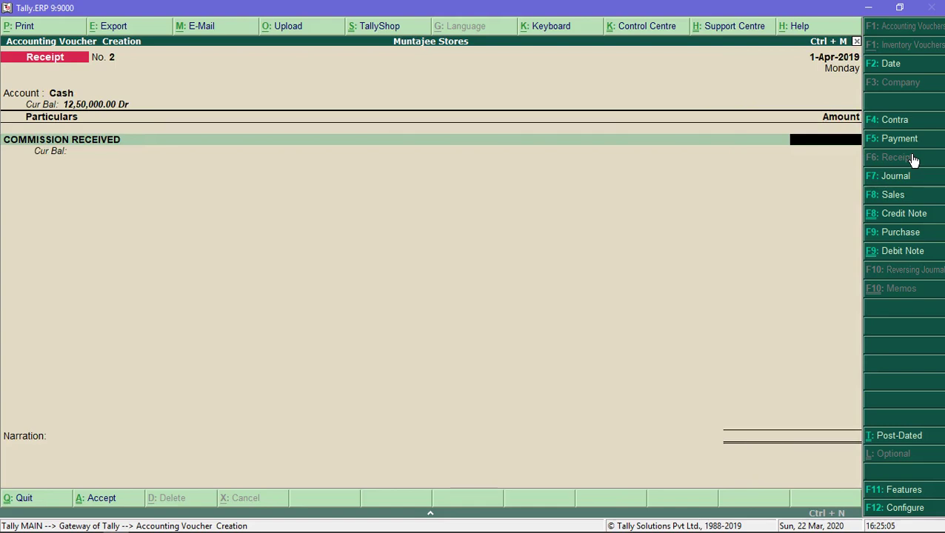
{"action": "type", "text": "15,"}
{"action": "type", "text": "000"}
{"action": "key", "text": "Return"}
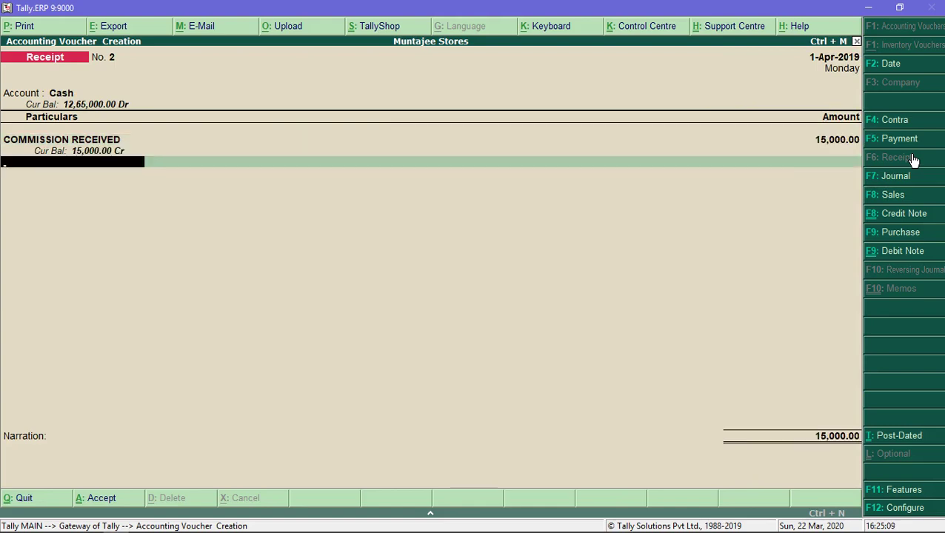
{"action": "key", "text": "Return"}
{"action": "key", "text": "Return"}
{"action": "key", "text": "Return"}
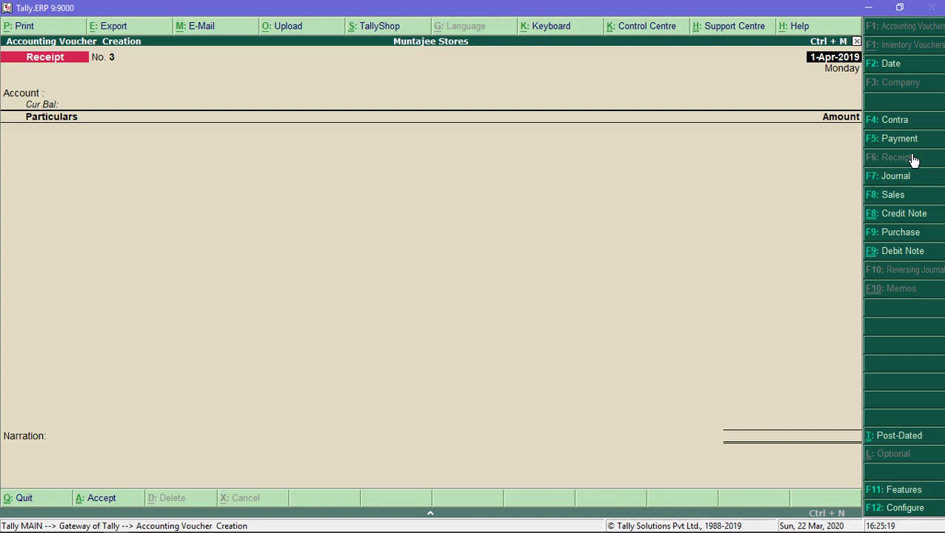
- Record a receipt voucher dated 1-Apr-2019 with Cash as the account and FURNITURE for 5,000, accepting it without narration
{"action": "key", "text": "Return"}
{"action": "type", "text": "CAS"}
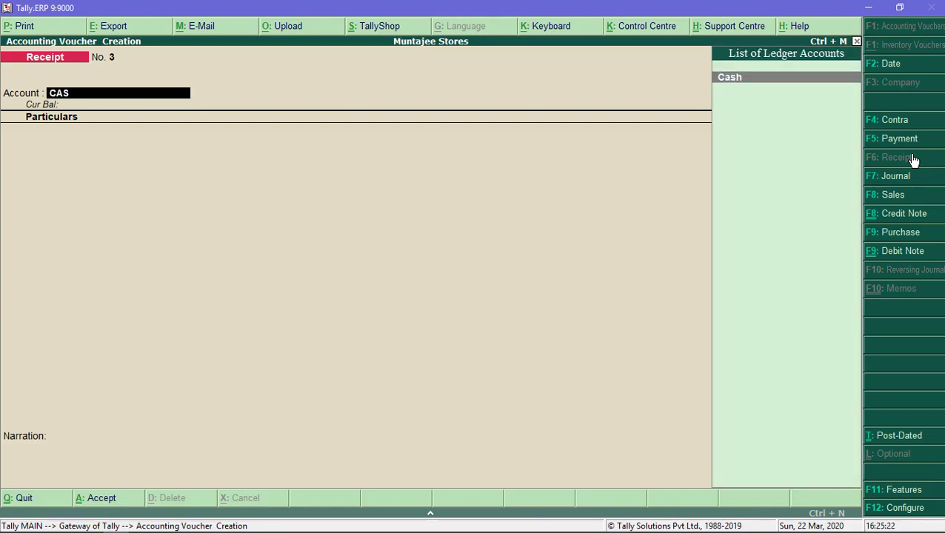
{"action": "key", "text": "Return"}
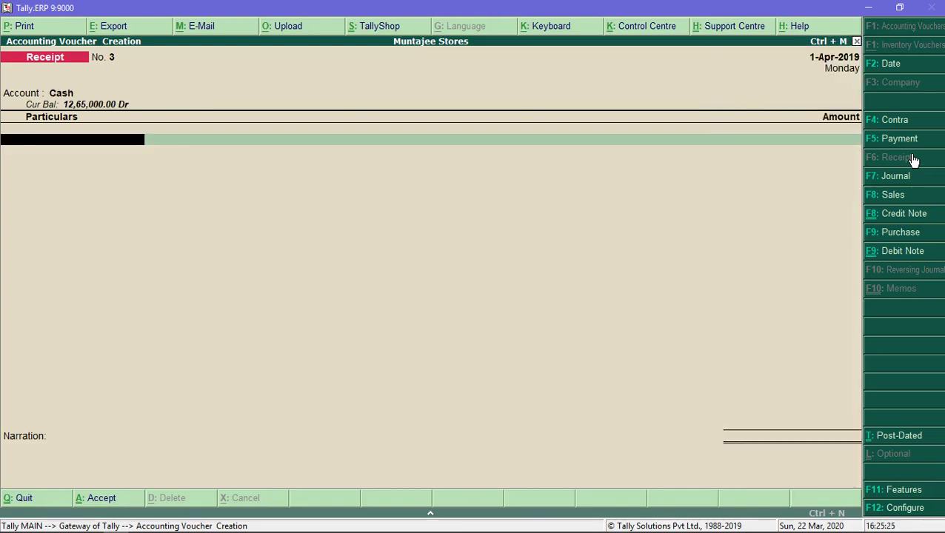
{"action": "type", "text": "F"}
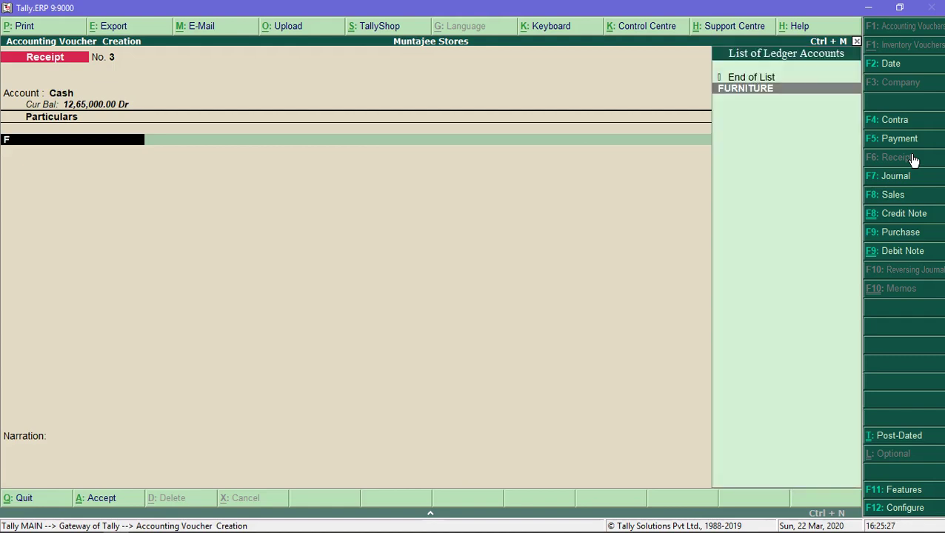
{"action": "type", "text": "UR"}
{"action": "key", "text": "Return"}
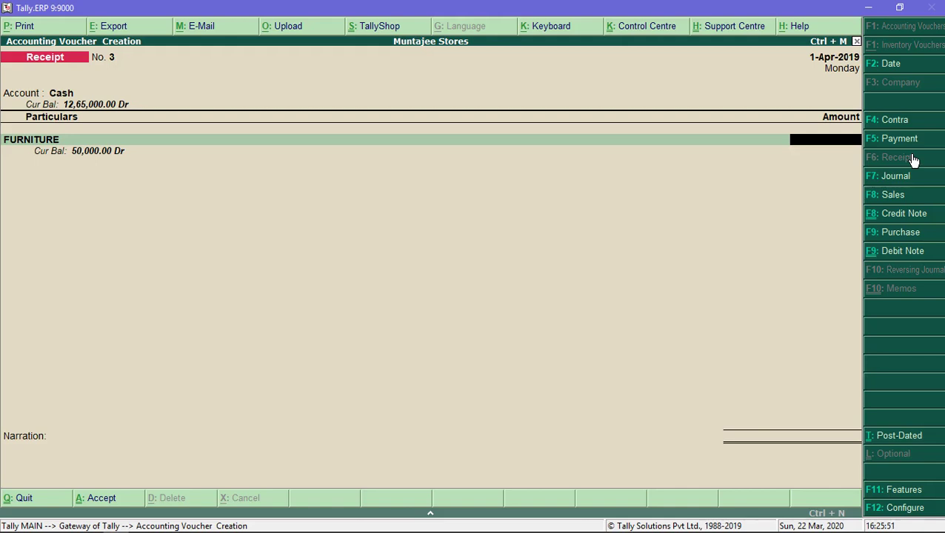
{"action": "type", "text": "5000"}
{"action": "key", "text": "Return"}
{"action": "key", "text": "Return"}
{"action": "key", "text": "Return"}
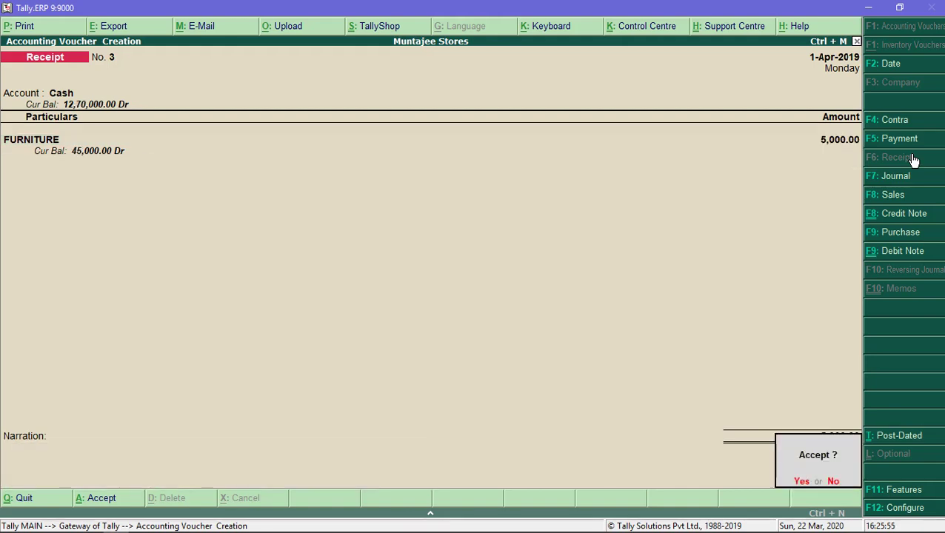
{"action": "key", "text": "Return"}
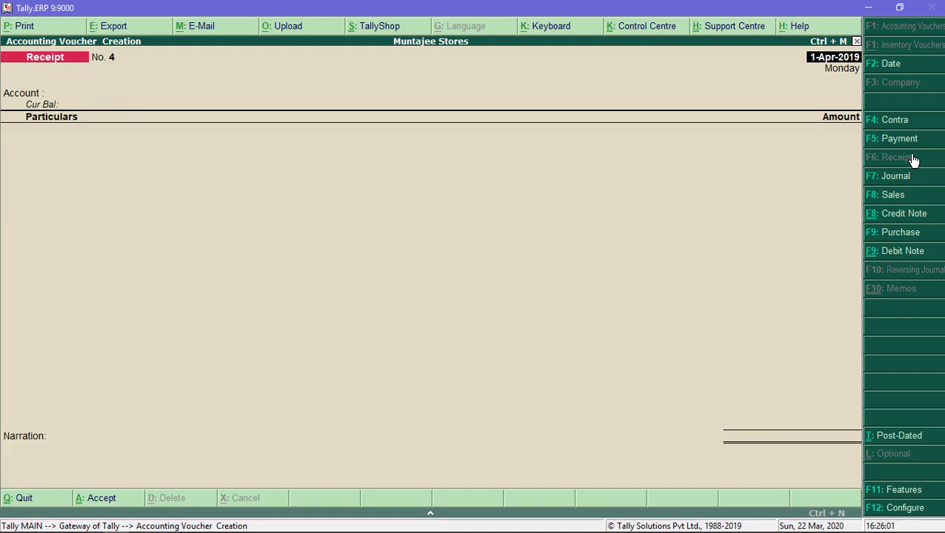
- Fill in a receipt voucher dated 1-Apr-2019 with SBI as the account and RENT RECEIVED for 12,000, proceeding to its Cheque/DD bank allocation
{"action": "key", "text": "Return"}
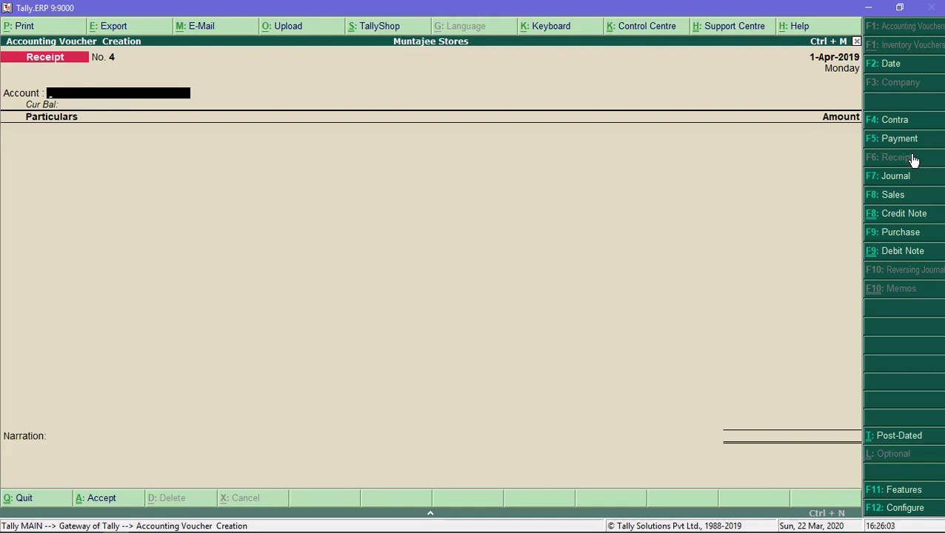
{"action": "type", "text": "SB"}
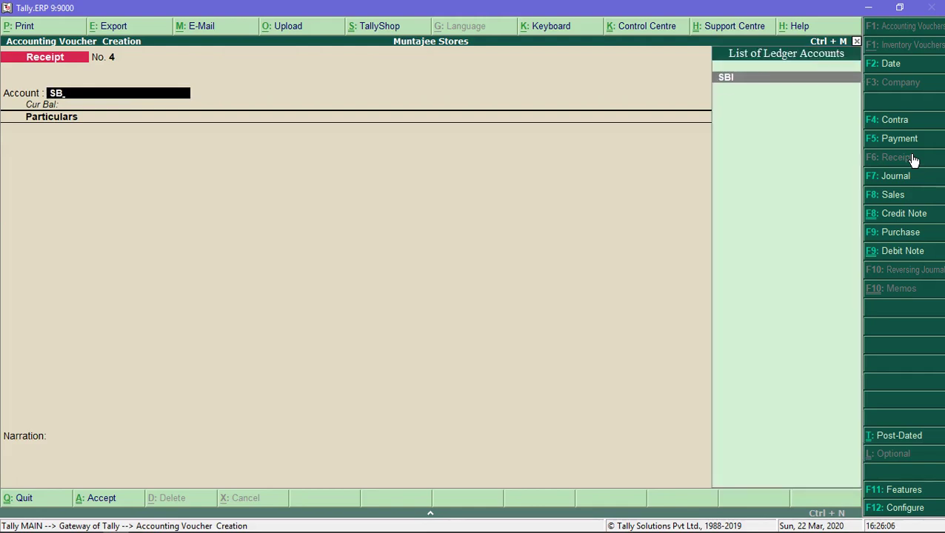
{"action": "key", "text": "Return"}
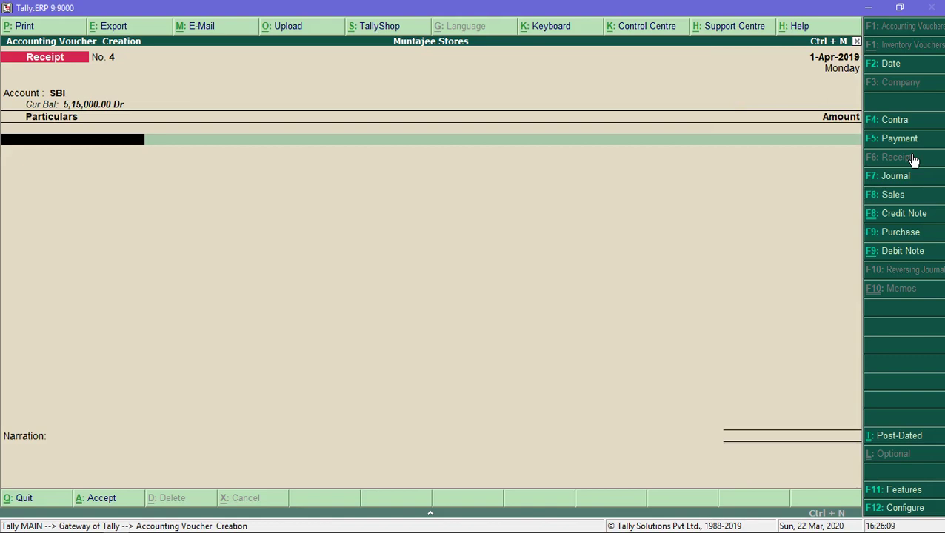
{"action": "type", "text": "RENT"}
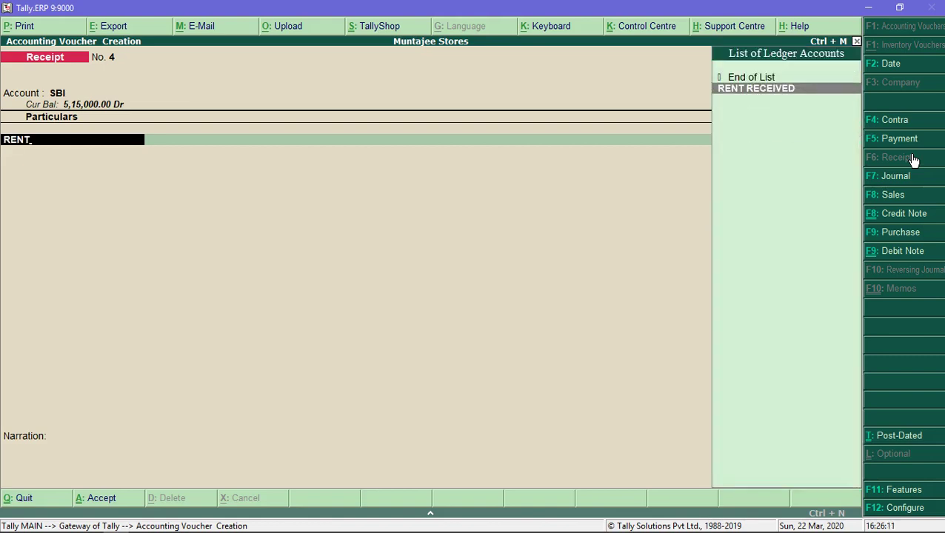
{"action": "key", "text": "Return"}
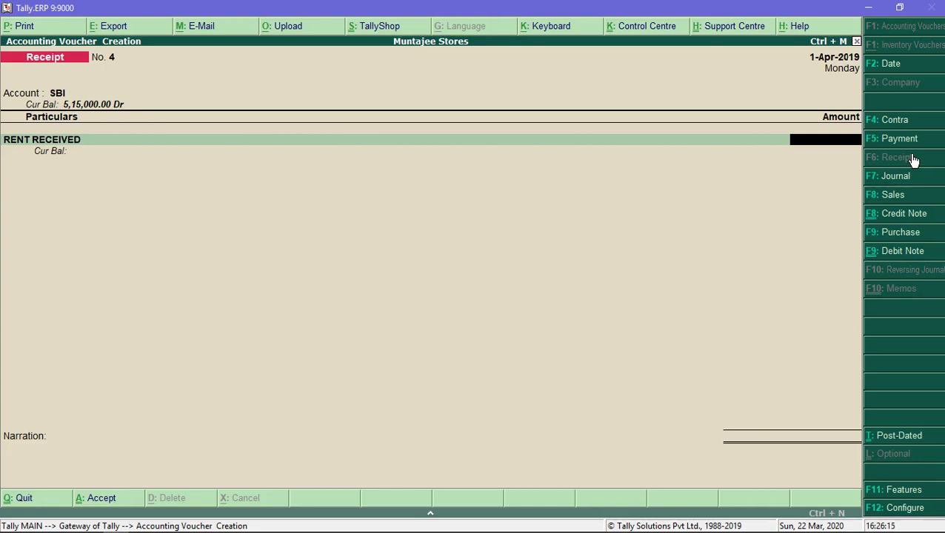
{"action": "type", "text": "12000"}
{"action": "key", "text": "BackSpace"}
{"action": "type", "text": "0"}
{"action": "key", "text": "Return"}
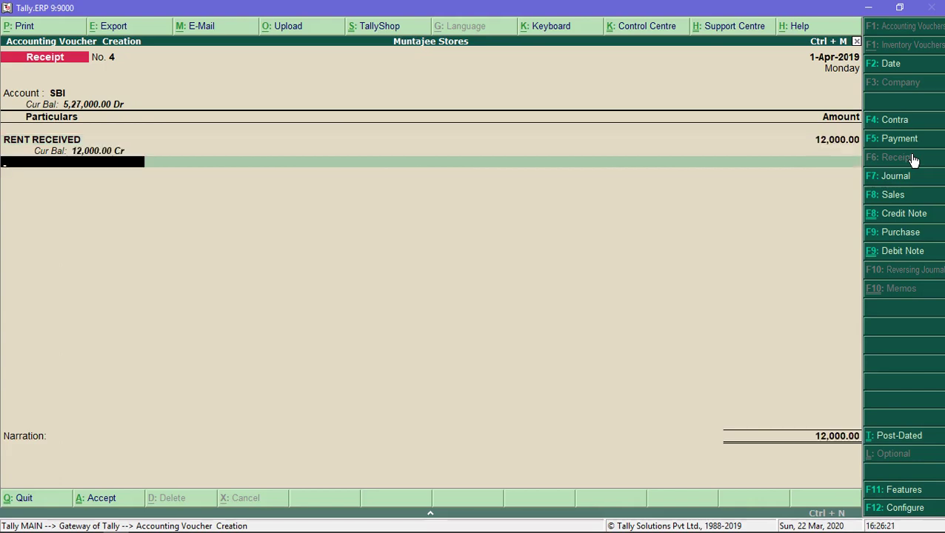
{"action": "key", "text": "Return"}
{"action": "key", "text": "Return"}
{"action": "key", "text": "Return"}
{"action": "key", "text": "Return"}
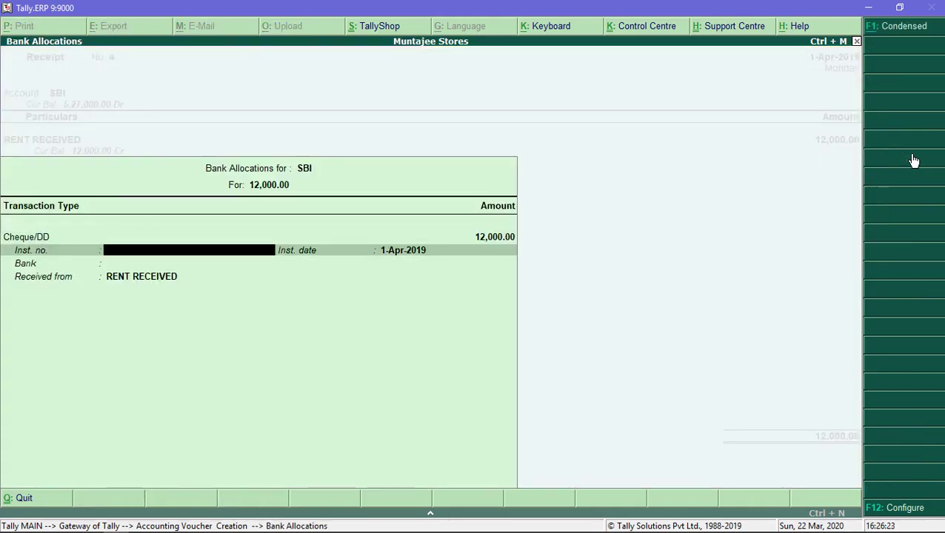
- Allocate the 12,000 rent to Cheque/DD 454545 dated 1-Apr-2019 with bank Not Applicable, received from RENT RECEIVED, and accept the voucher without narration
{"action": "key", "text": "Return"}
{"action": "key", "text": "Return"}
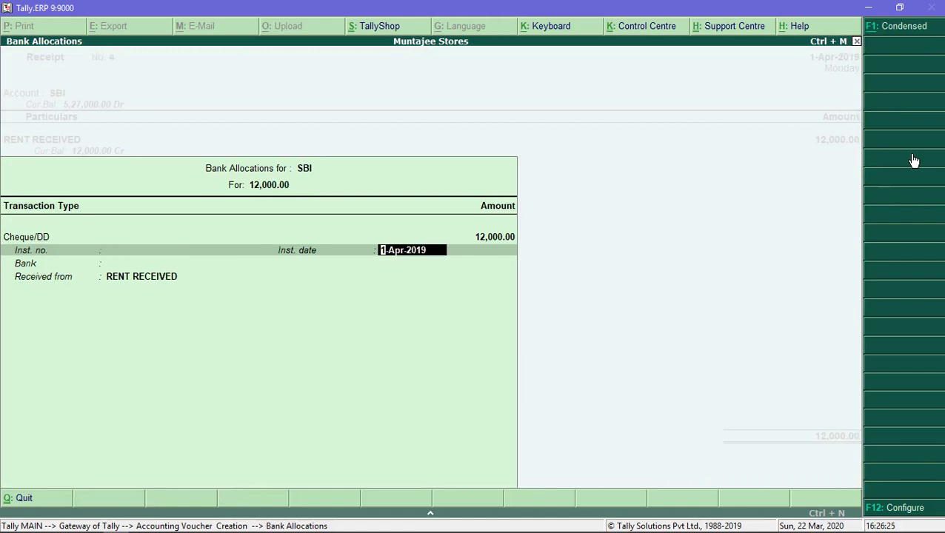
{"action": "key", "text": "BackSpace"}
{"action": "key", "text": "BackSpace"}
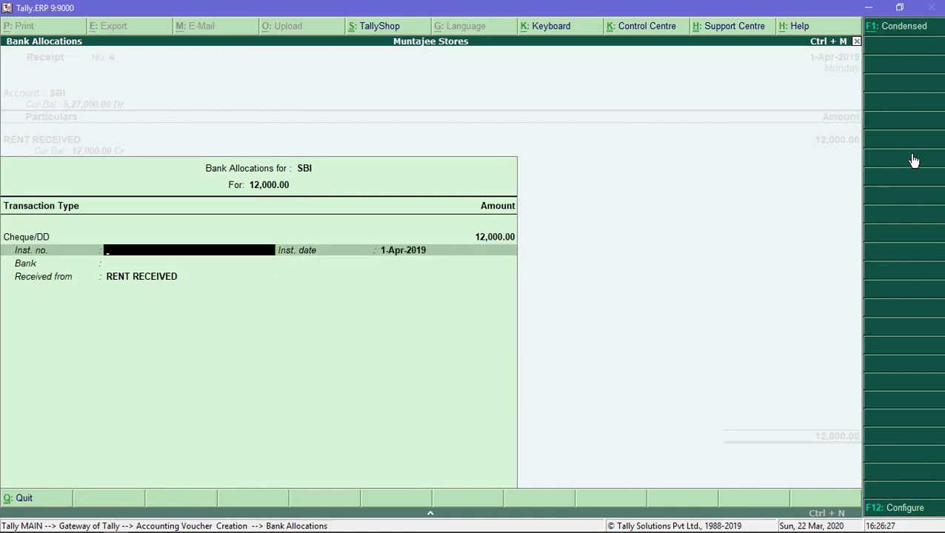
{"action": "type", "text": "454545"}
{"action": "key", "text": "Return"}
{"action": "key", "text": "Return"}
{"action": "key", "text": "Return"}
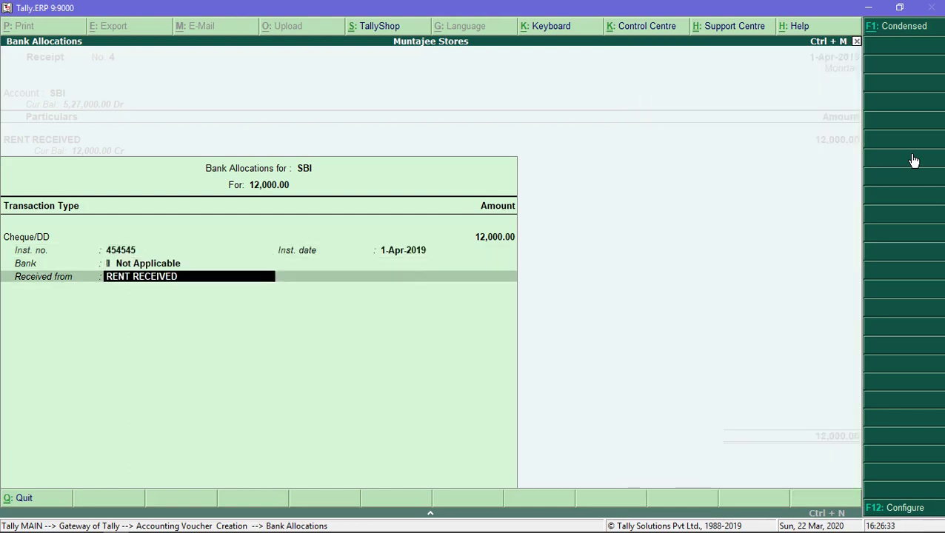
{"action": "key", "text": "Return"}
{"action": "key", "text": "Return"}
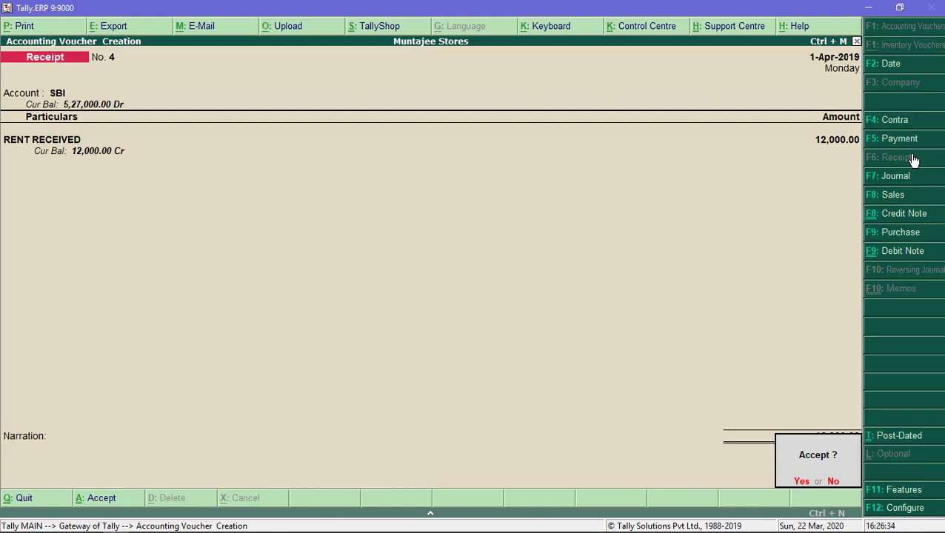
{"action": "key", "text": "Return"}
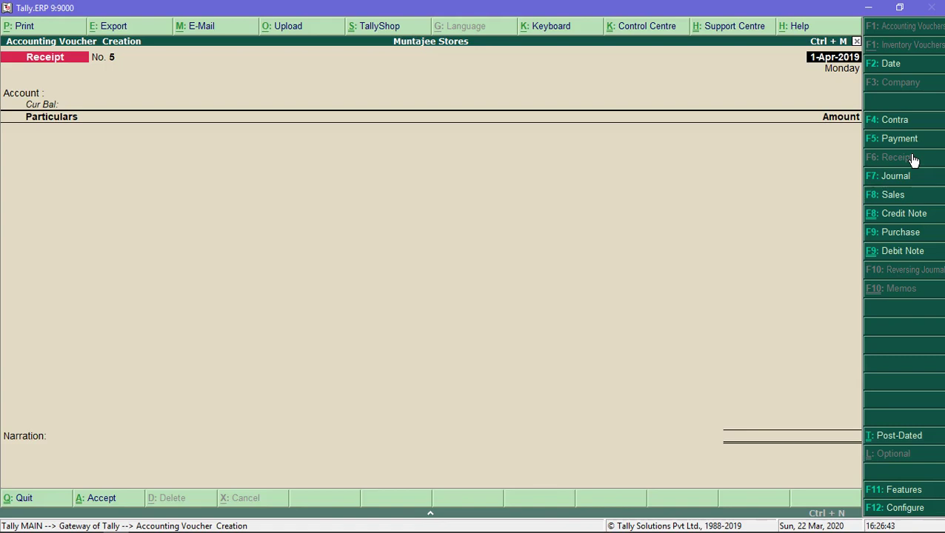
- Start a sales voucher dated 1-Apr-2019 without a reference number, with SBI as the party account, and accept the default party details
{"action": "left_click", "coordinate": [886, 197]}
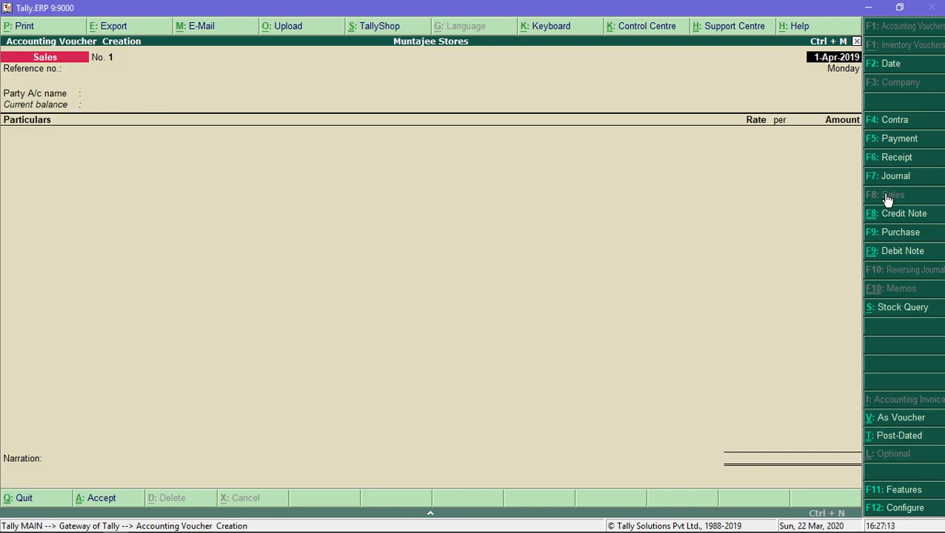
{"action": "key", "text": "Return"}
{"action": "key", "text": "Return"}
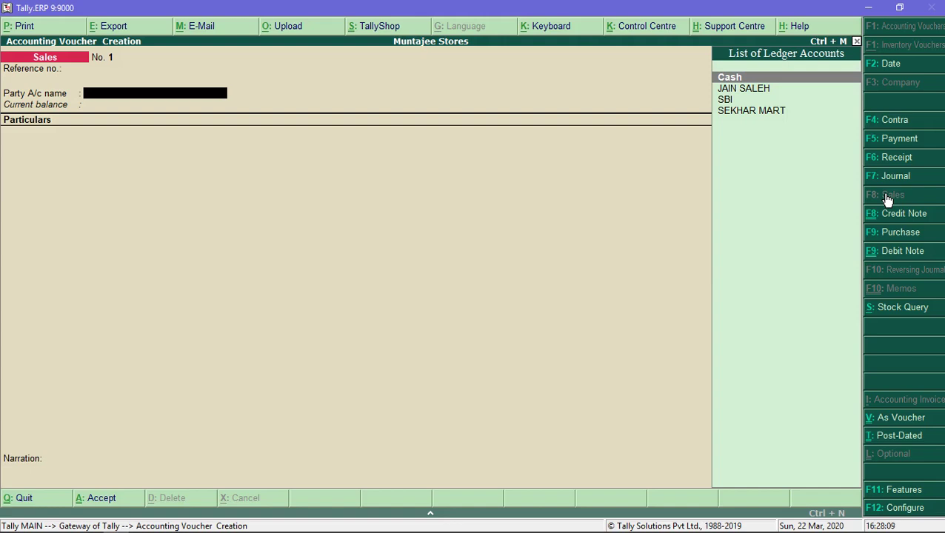
{"action": "key", "text": "Down"}
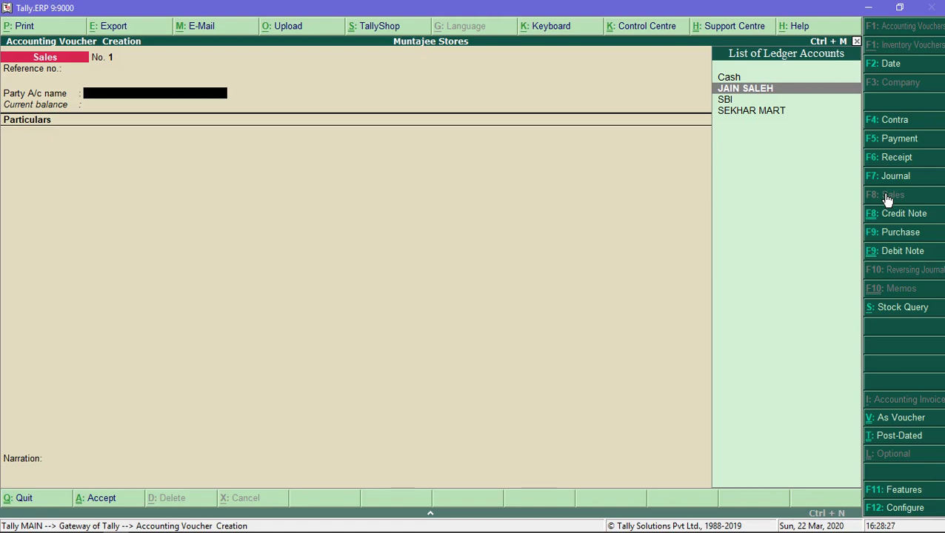
{"action": "key", "text": "Down"}
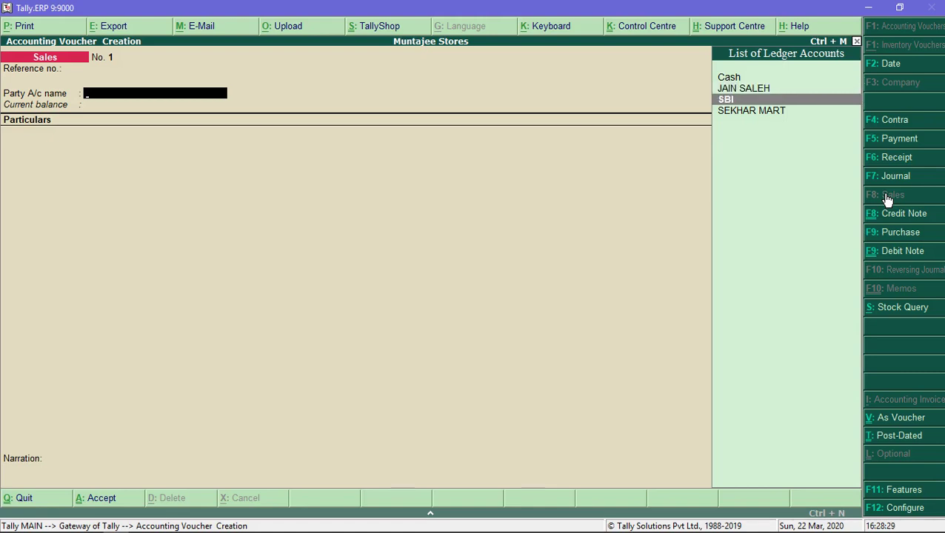
{"action": "key", "text": "Return"}
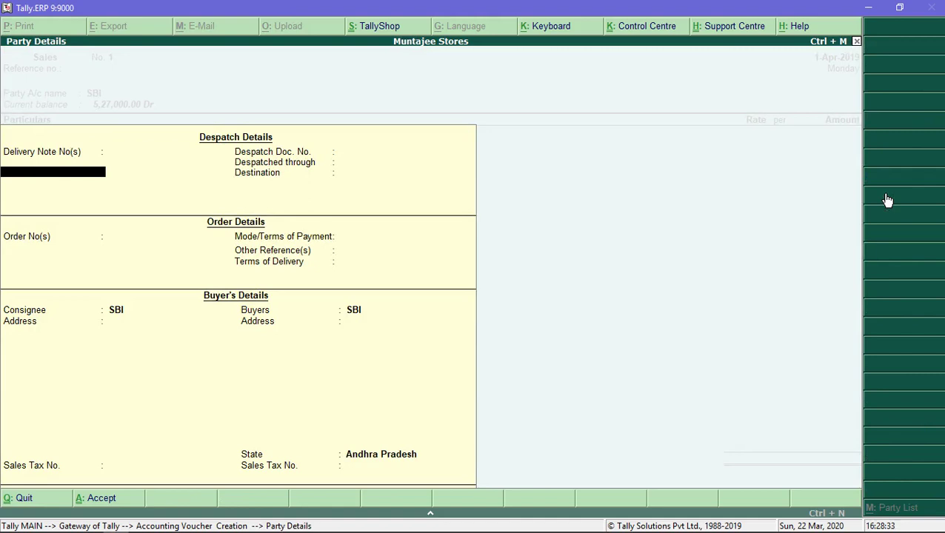
{"action": "key", "text": "ctrl+a"}
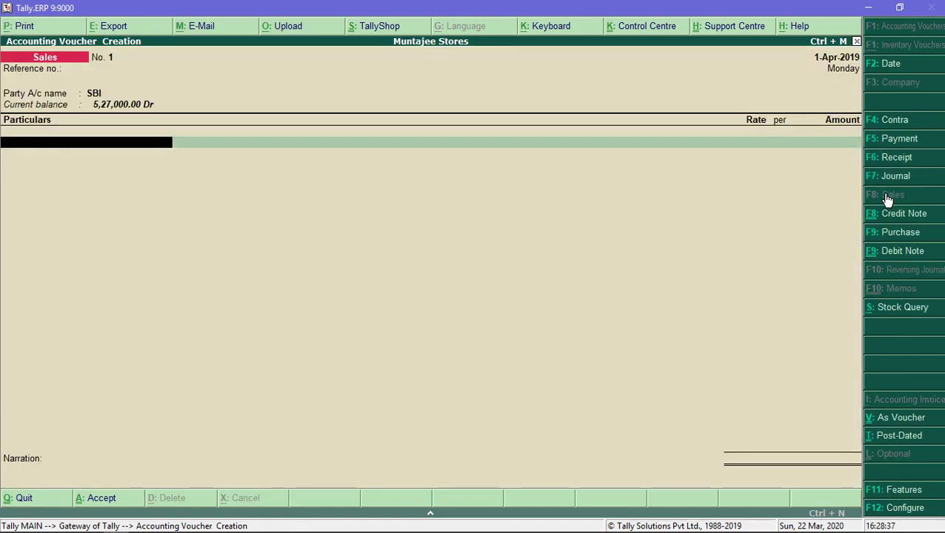
- Enter SALES for 4,00,000 in the SBI sales voucher, leave the narration blank, and proceed to its bank allocation
{"action": "type", "text": "SA"}
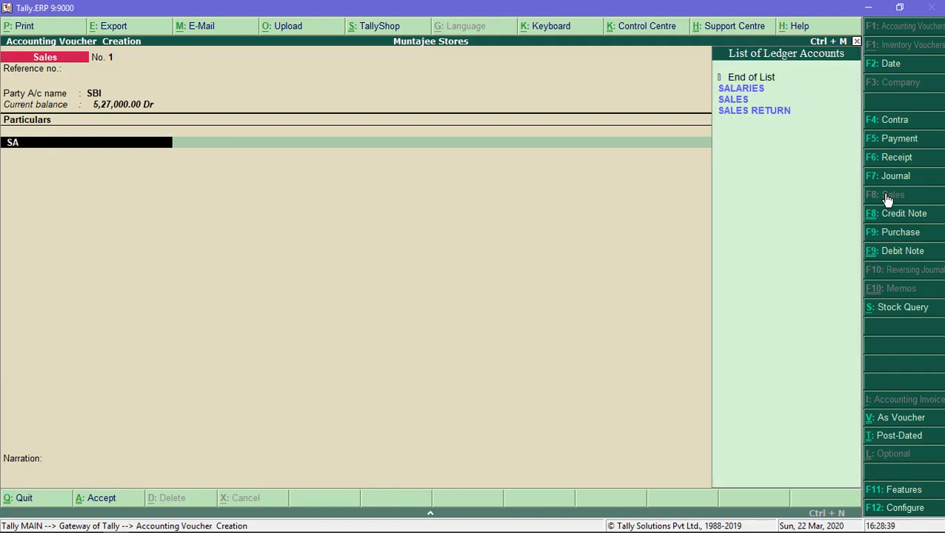
{"action": "type", "text": "LES"}
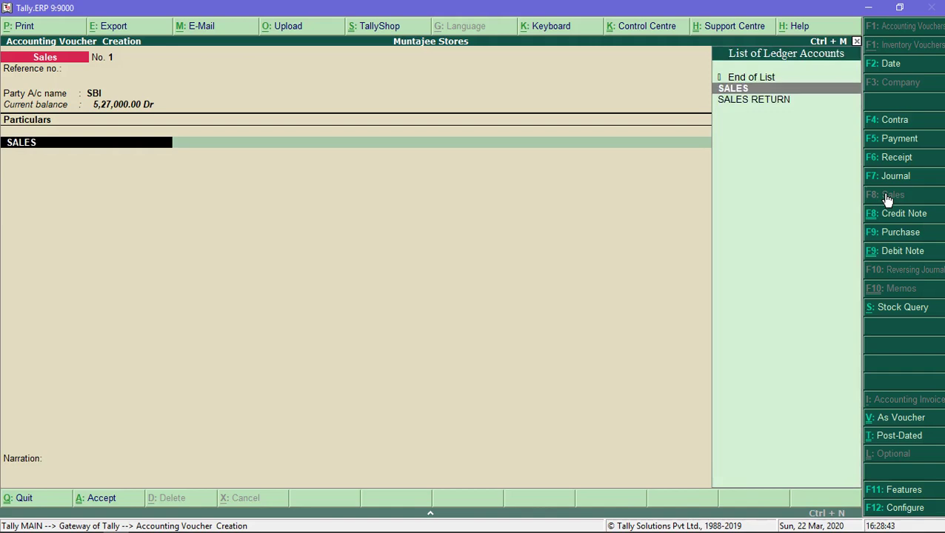
{"action": "key", "text": "Return"}
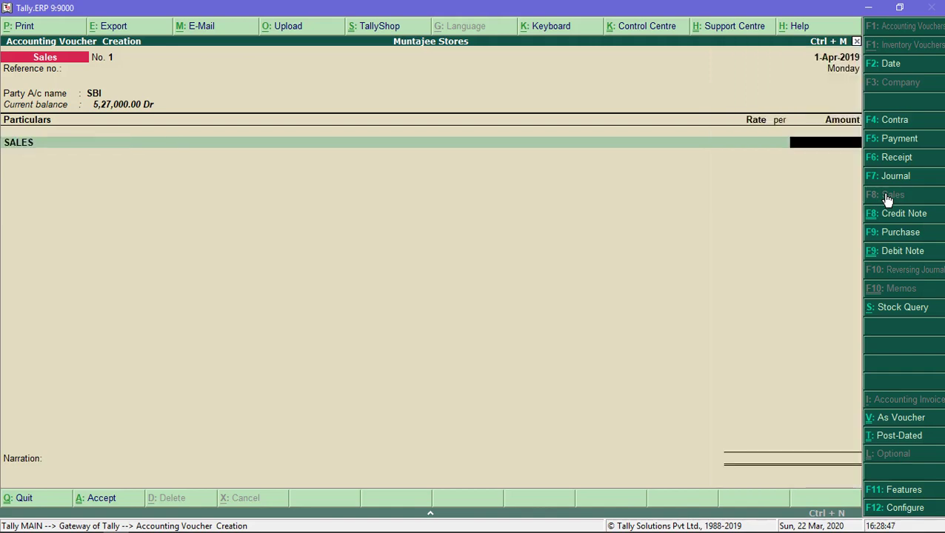
{"action": "type", "text": "400000"}
{"action": "key", "text": "Return"}
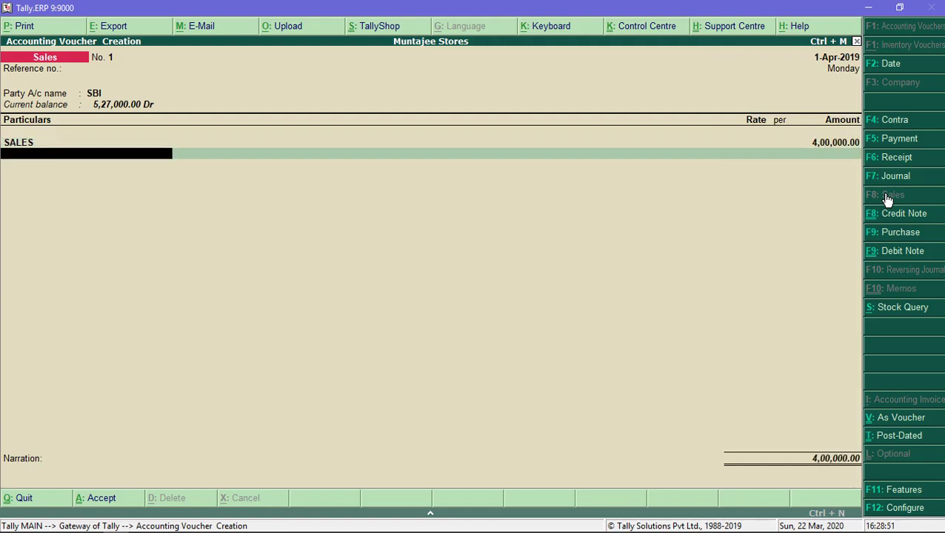
{"action": "key", "text": "Return"}
{"action": "key", "text": "Return"}
{"action": "key", "text": "Return"}
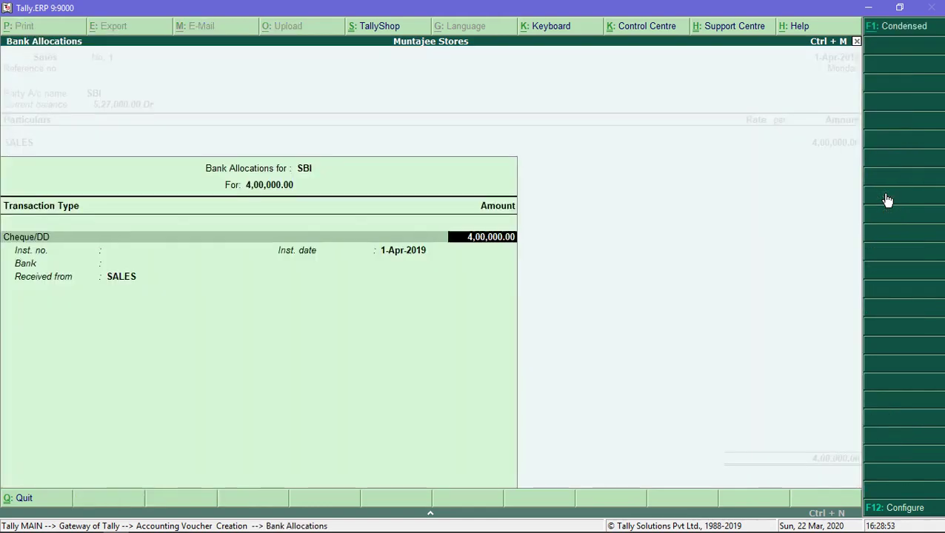
- Allocate the 4,00,000 to Cheque/DD 321478 dated 1-Apr-2019 with bank Not Applicable, received from SALES, and accept the sales voucher
{"action": "key", "text": "Return"}
{"action": "key", "text": "Return"}
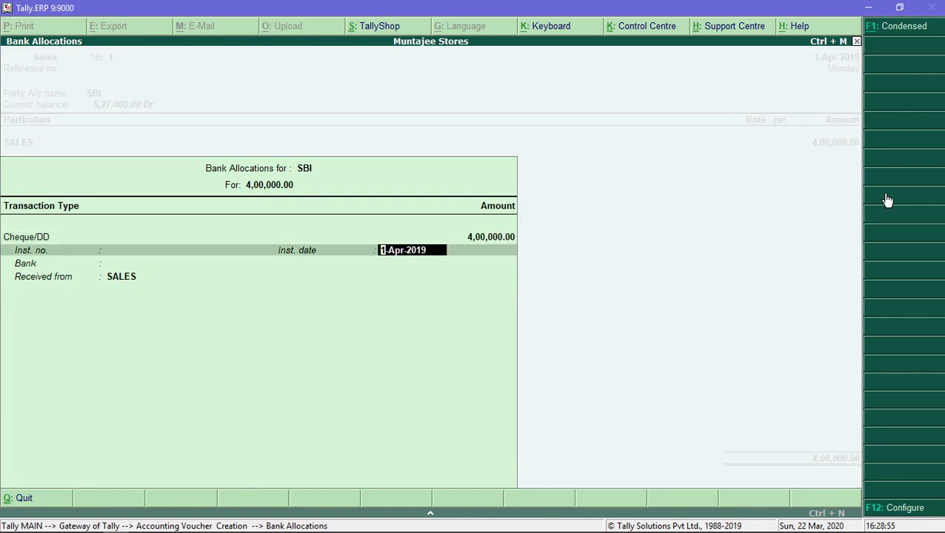
{"action": "key", "text": "BackSpace"}
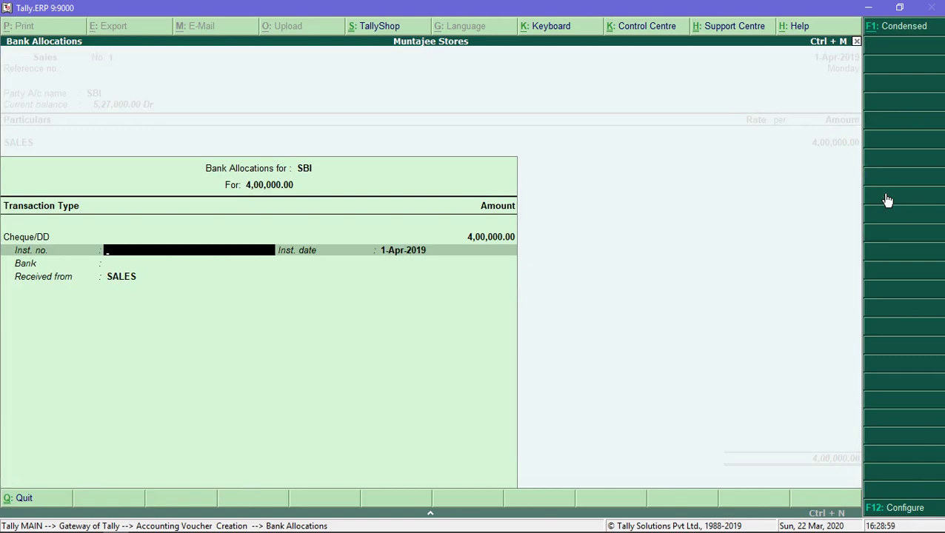
{"action": "type", "text": "321478"}
{"action": "key", "text": "Return"}
{"action": "key", "text": "Return"}
{"action": "key", "text": "Return"}
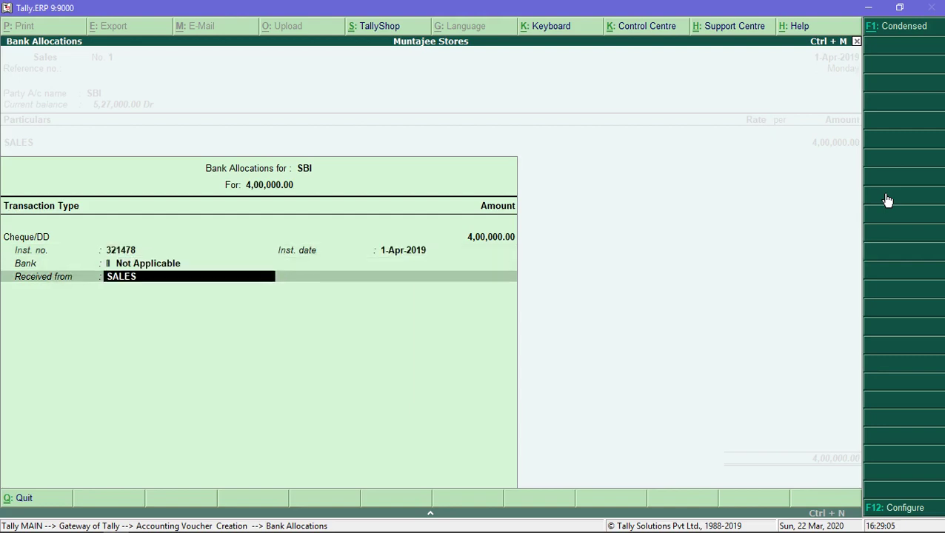
{"action": "key", "text": "Return"}
{"action": "key", "text": "Return"}
{"action": "key", "text": "Return"}
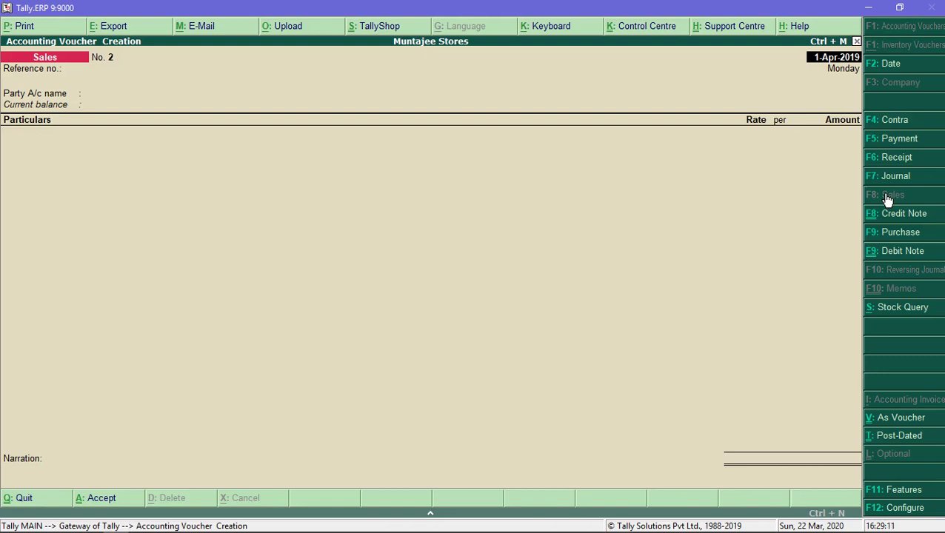
- Record a sales voucher dated 1-Apr-2019 with Cash as the party account and SALES for 2,00,000, accepting default party details and no narration
{"action": "key", "text": "Return"}
{"action": "key", "text": "Return"}
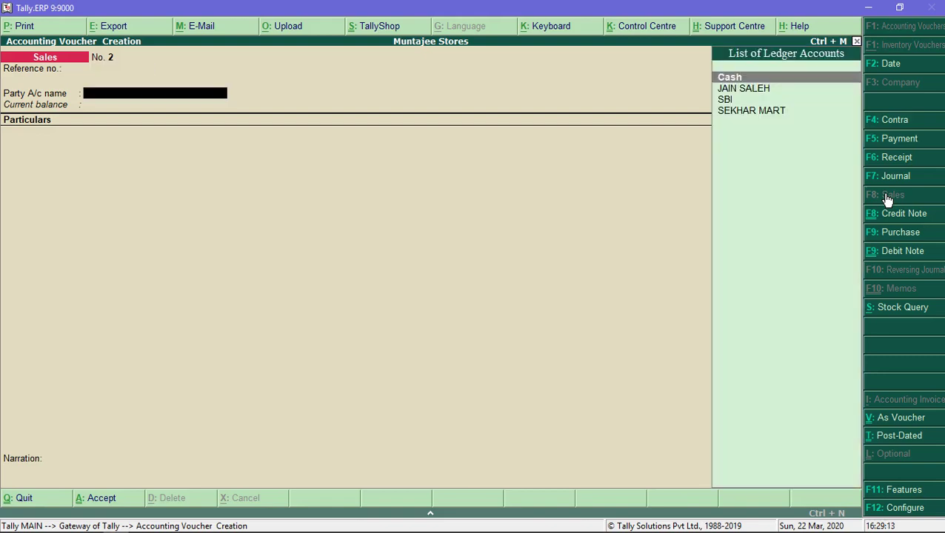
{"action": "key", "text": "Return"}
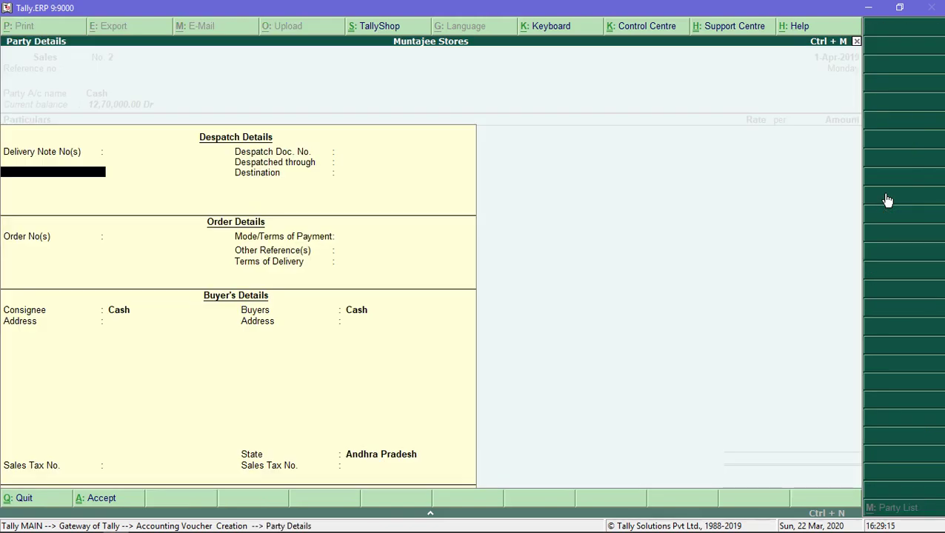
{"action": "key", "text": "ctrl+a"}
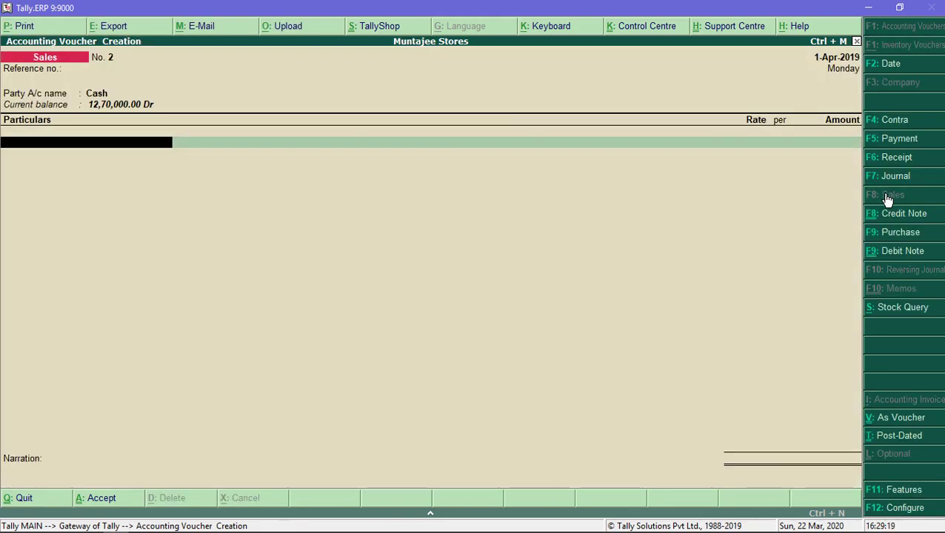
{"action": "type", "text": "SALES"}
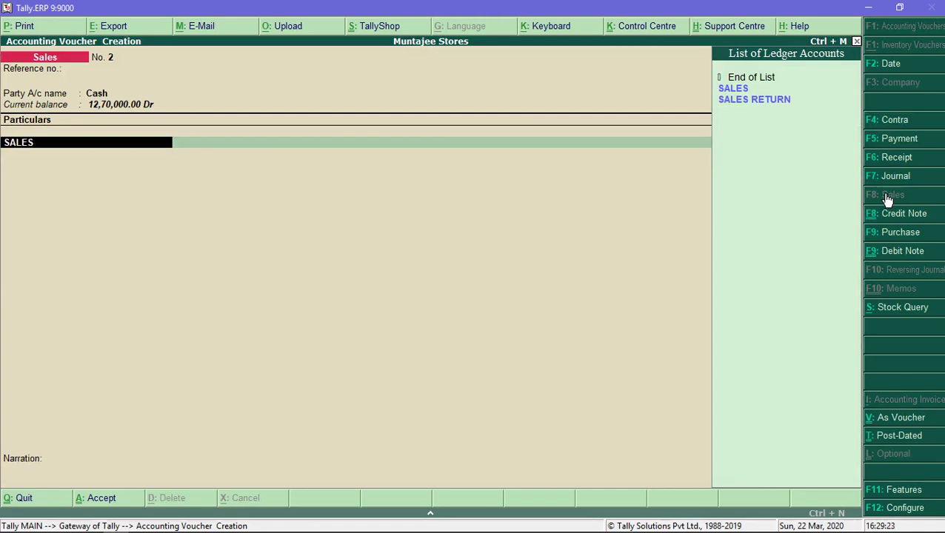
{"action": "key", "text": "Return"}
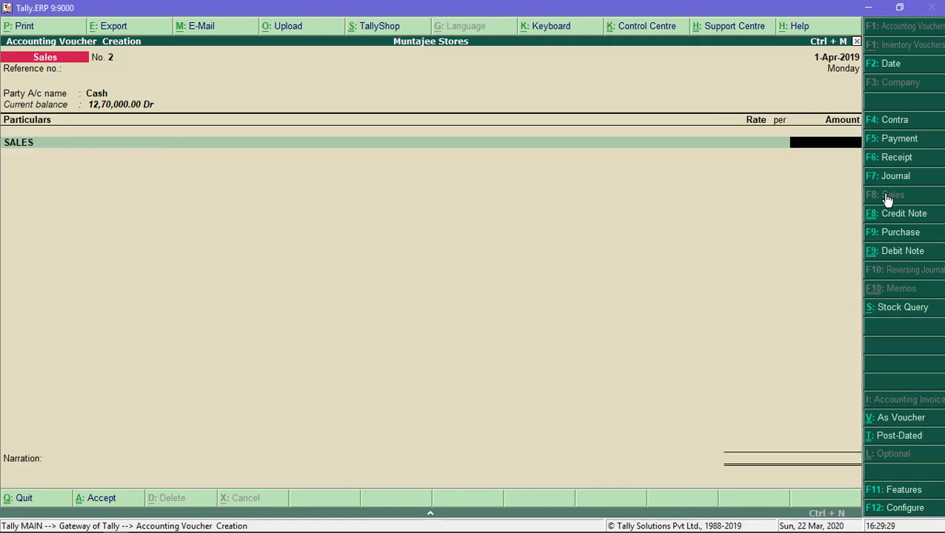
{"action": "type", "text": "200000"}
{"action": "key", "text": "Return"}
{"action": "key", "text": "Return"}
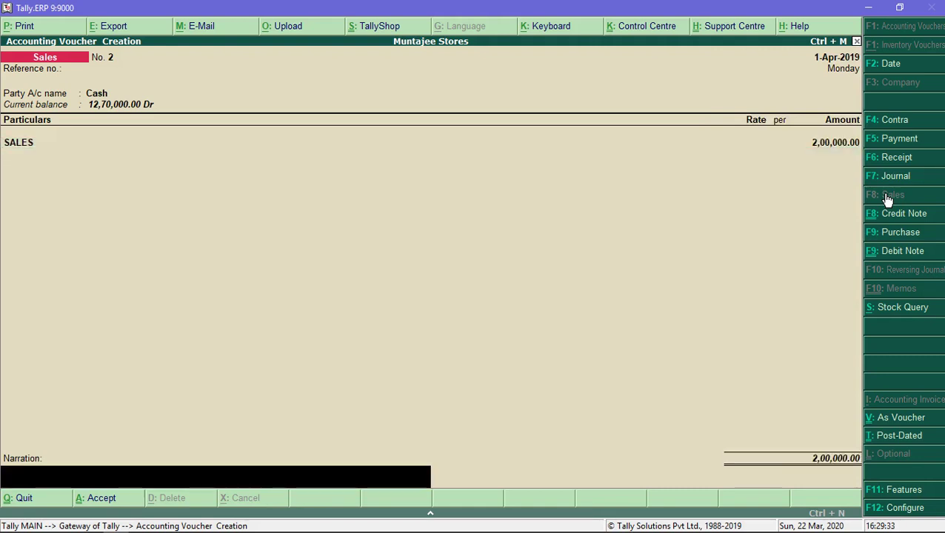
{"action": "key", "text": "Return"}
{"action": "key", "text": "Return"}
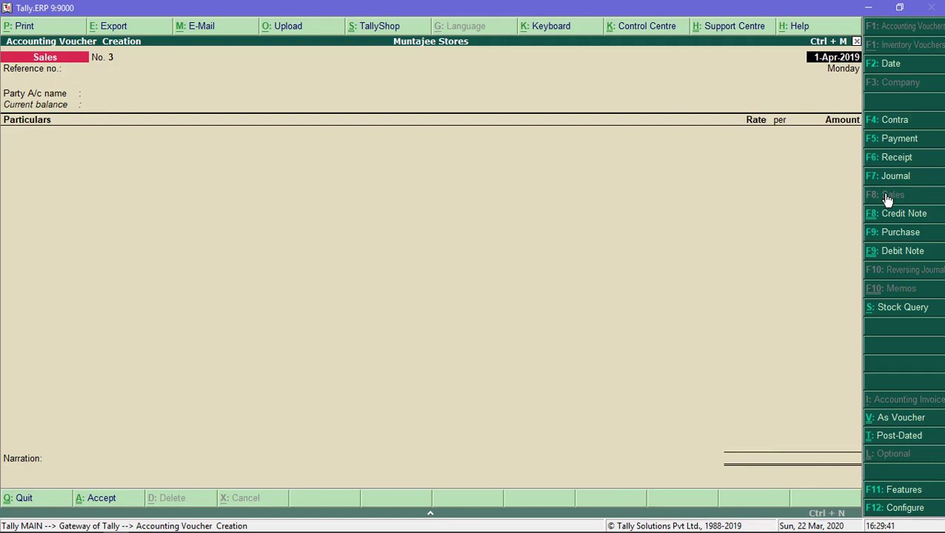
- Start a sales voucher dated 1-Apr-2019 without a reference number, with the individual customer's ledger as party account and default party details
{"action": "key", "text": "Return"}
{"action": "key", "text": "Return"}
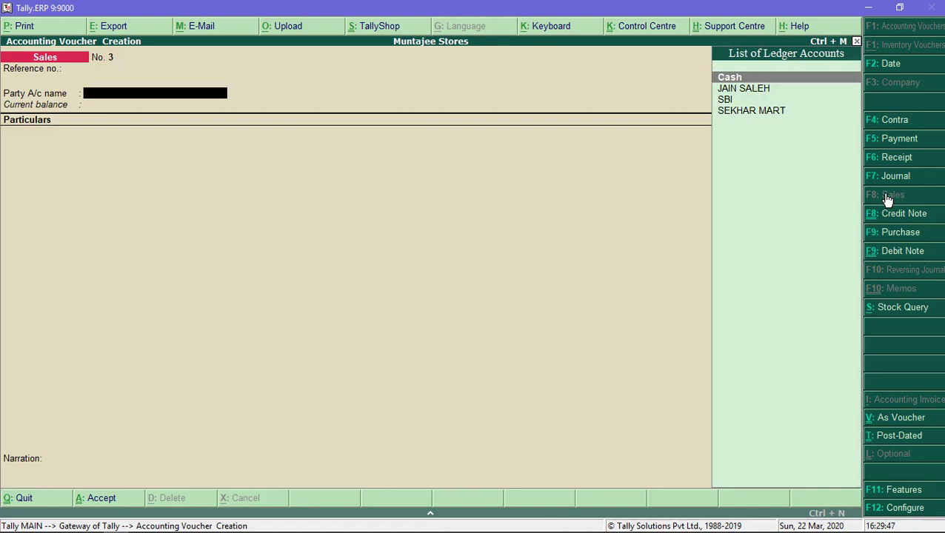
{"action": "type", "text": "JA"}
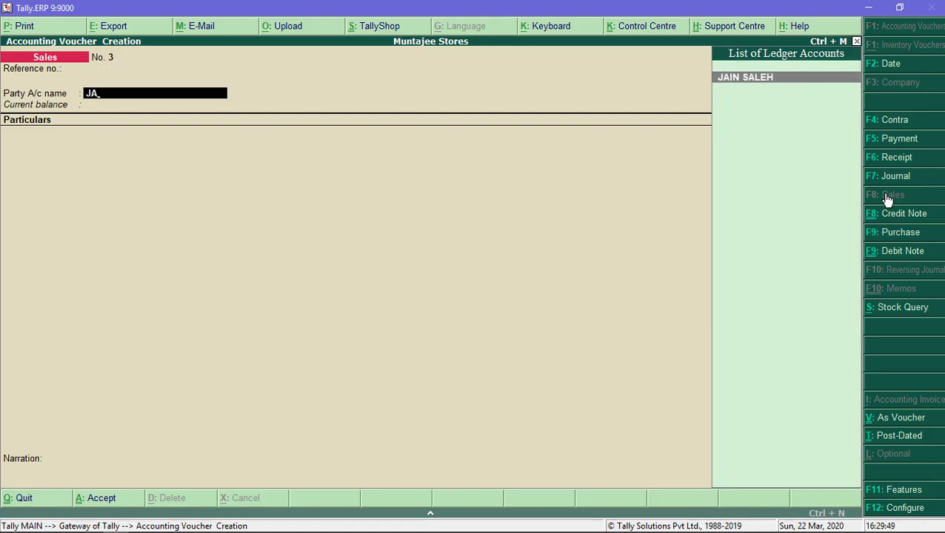
{"action": "key", "text": "Return"}
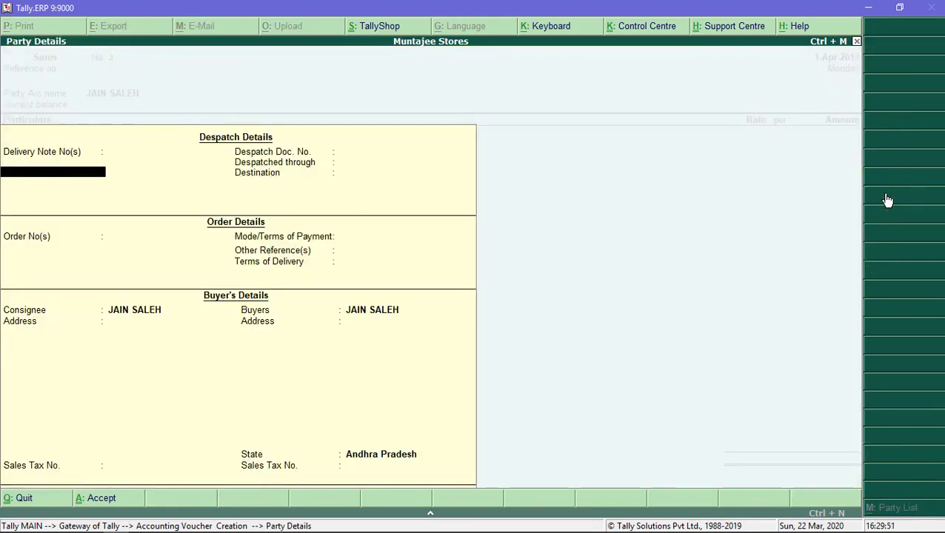
{"action": "key", "text": "ctrl+a"}
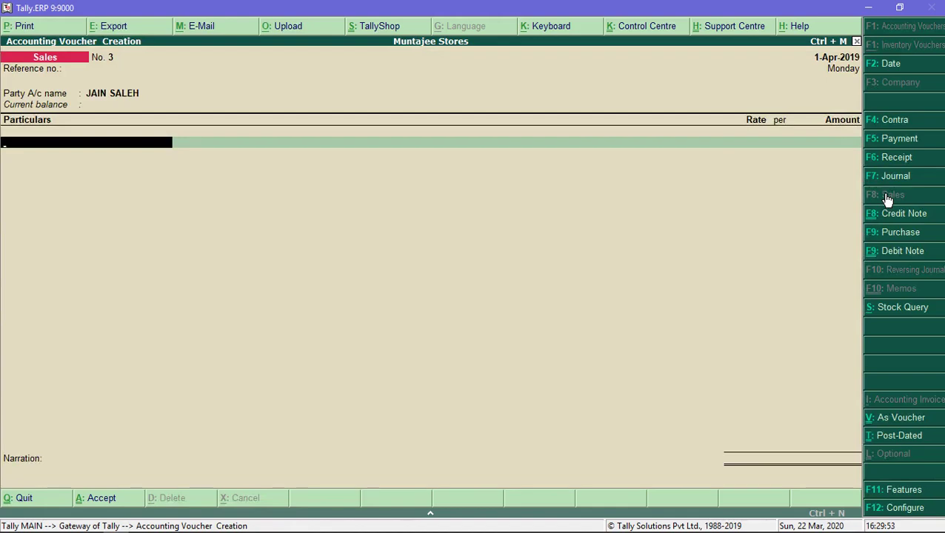
- Enter SALES for 2,00,000 in the customer's credit sales voucher and proceed to its bill-wise details
{"action": "type", "text": "SA"}
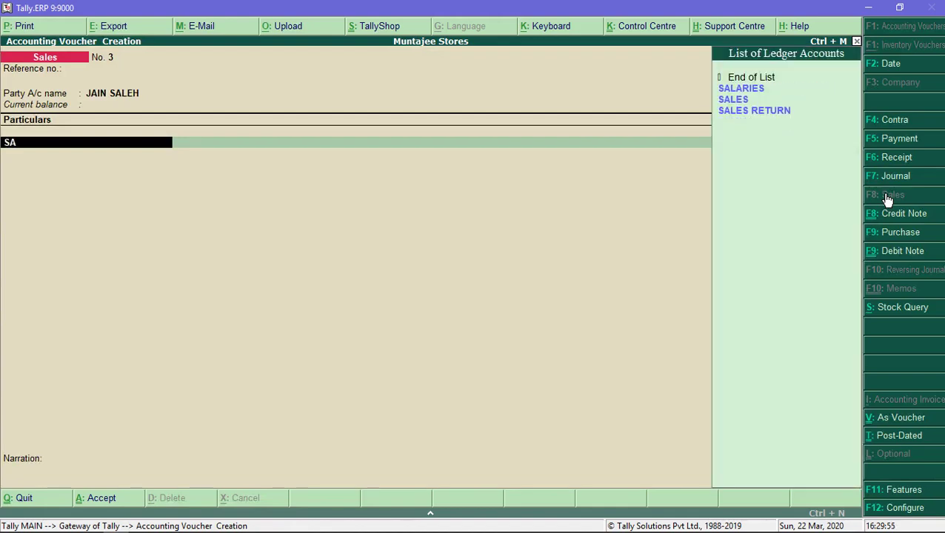
{"action": "type", "text": "LES"}
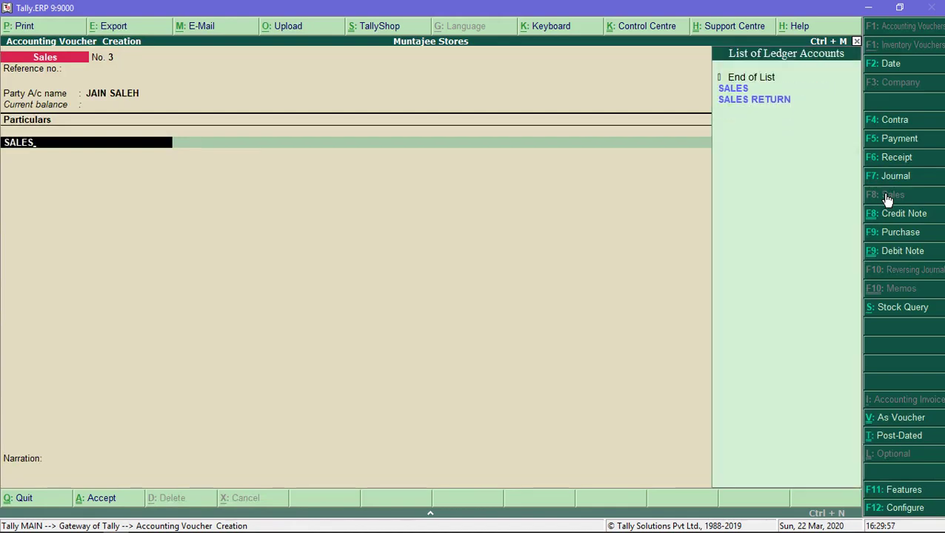
{"action": "key", "text": "Return"}
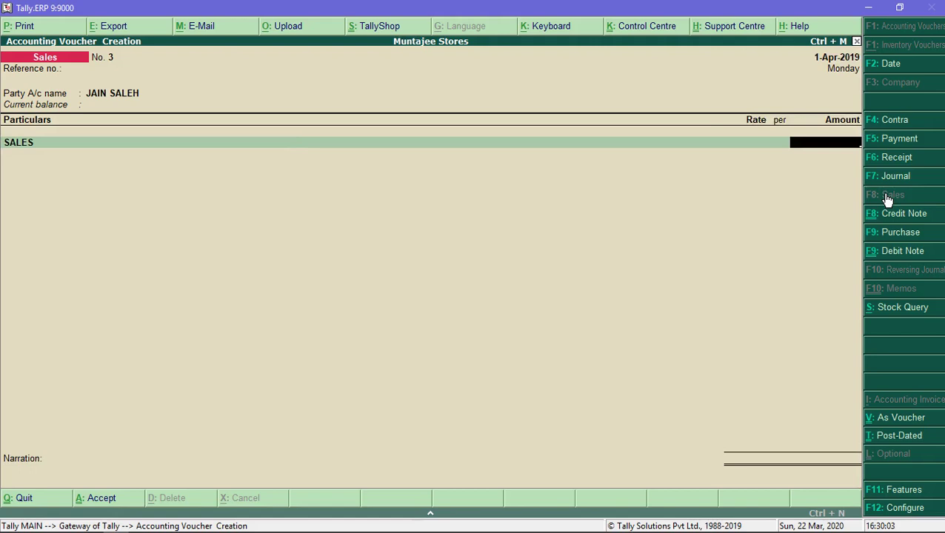
{"action": "type", "text": "200000"}
{"action": "key", "text": "Return"}
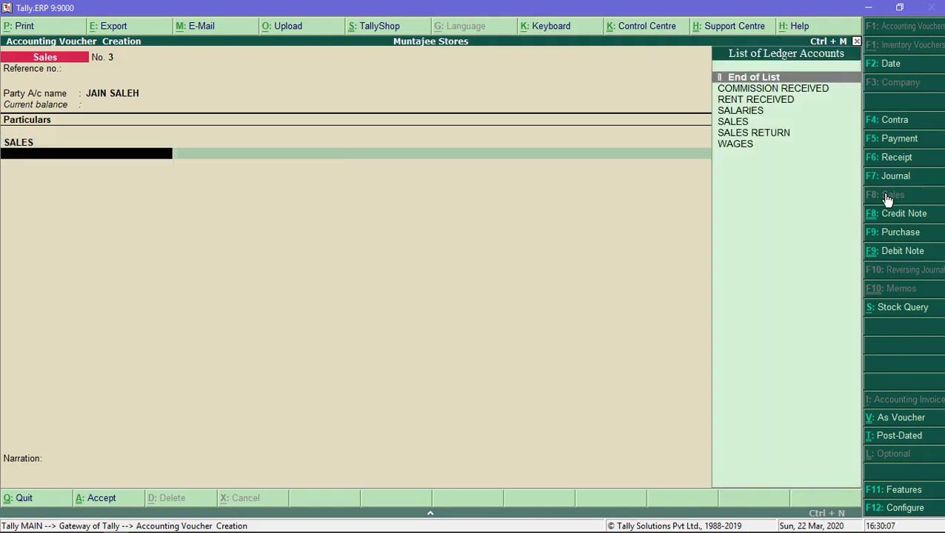
{"action": "key", "text": "Return"}
{"action": "key", "text": "Return"}
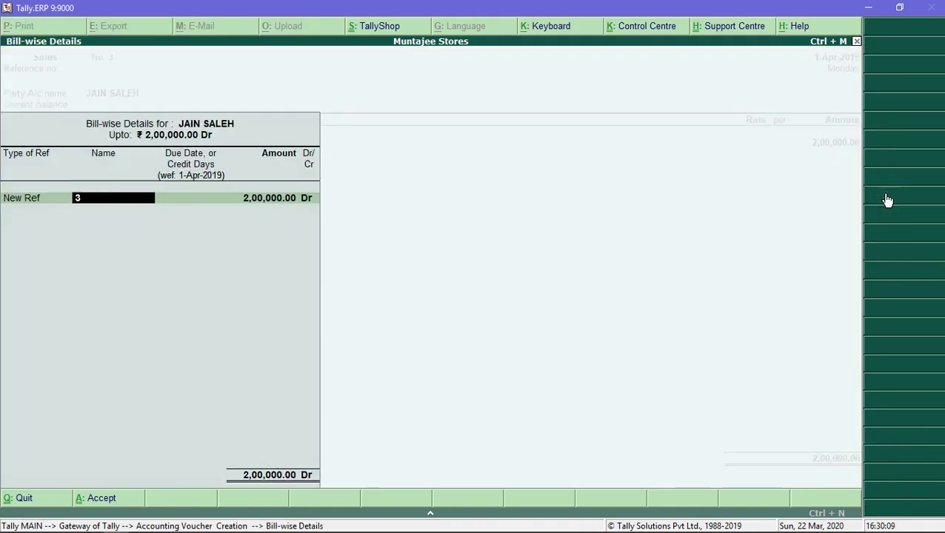
- Allocate the 2,00,000 Dr to New Ref 3 without credit days and accept the sales voucher without narration
{"action": "key", "text": "Return"}
{"action": "key", "text": "Return"}
{"action": "key", "text": "Return"}
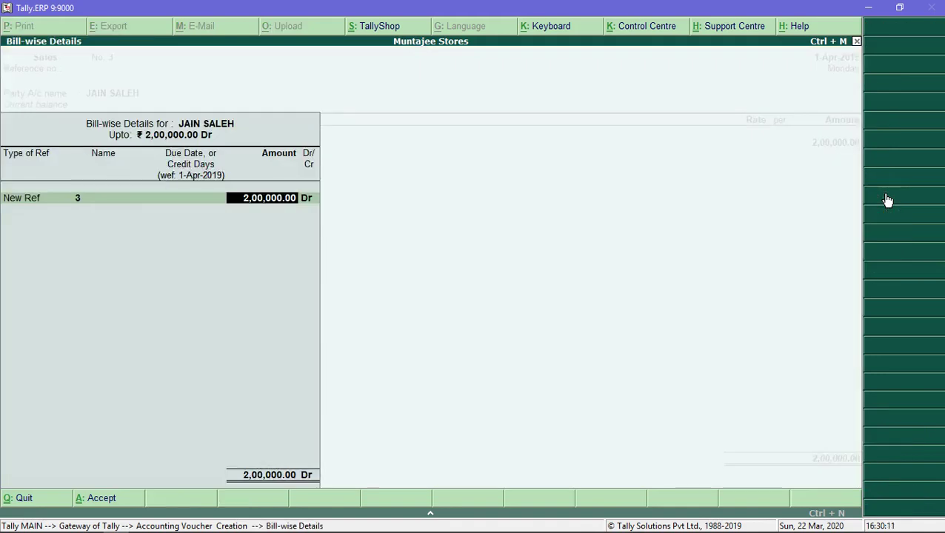
{"action": "key", "text": "Return"}
{"action": "key", "text": "Return"}
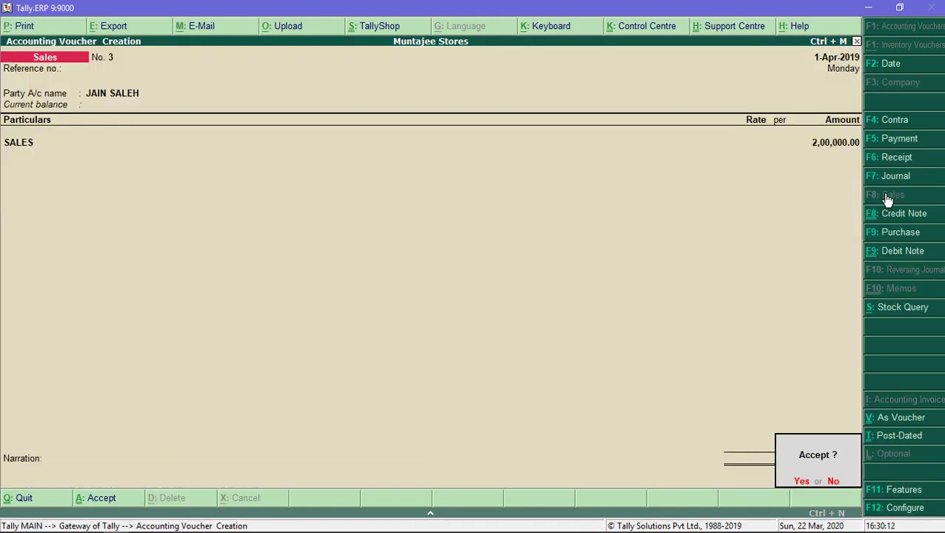
{"action": "key", "text": "Return"}
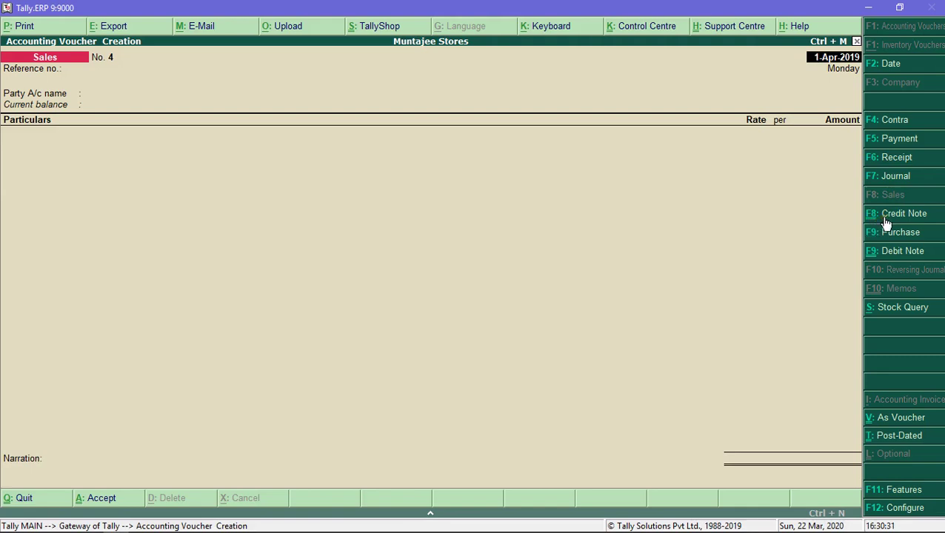
- Start a credit note dated 1-Apr-2019 without original invoice details, with the same individual customer as party account and default party details
{"action": "left_click", "coordinate": [885, 219]}
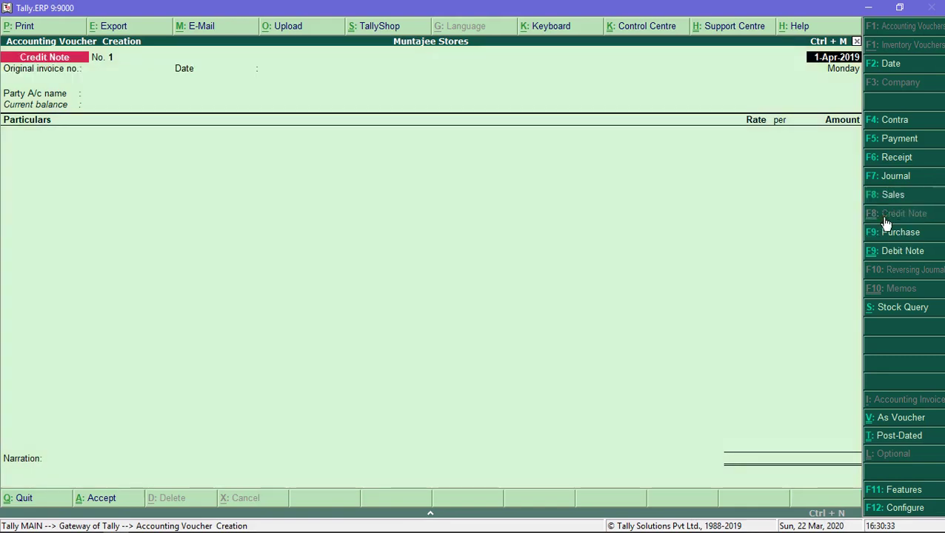
{"action": "key", "text": "Return"}
{"action": "key", "text": "Return"}
{"action": "key", "text": "Return"}
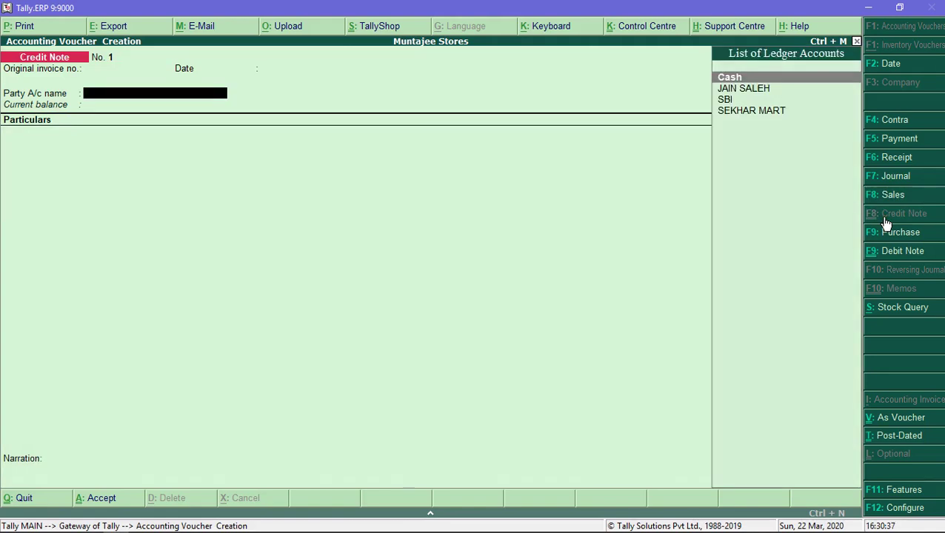
{"action": "type", "text": "JA"}
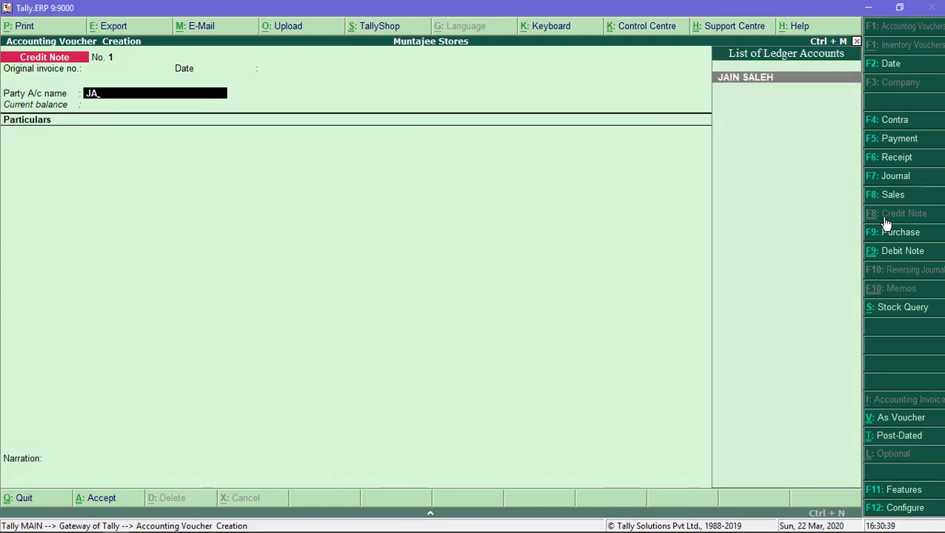
{"action": "key", "text": "Return"}
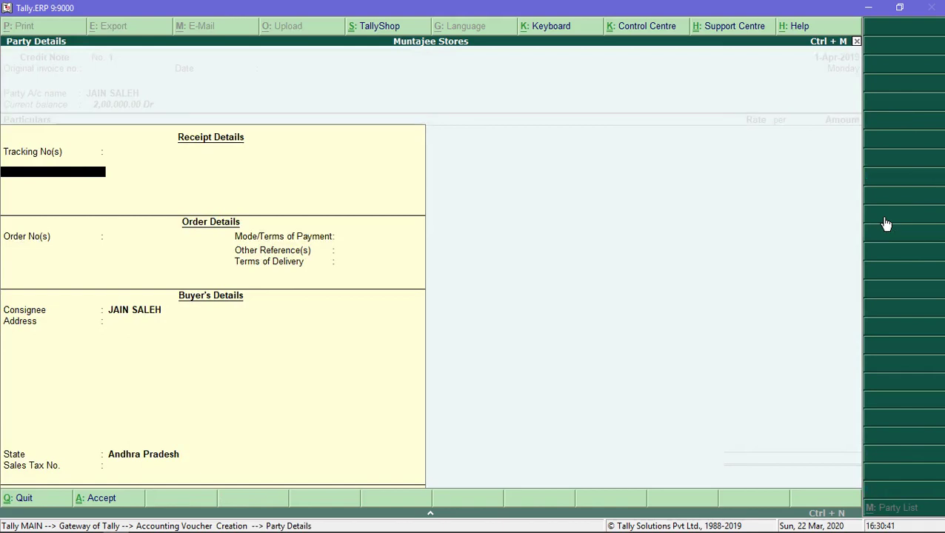
{"action": "key", "text": "ctrl+a"}
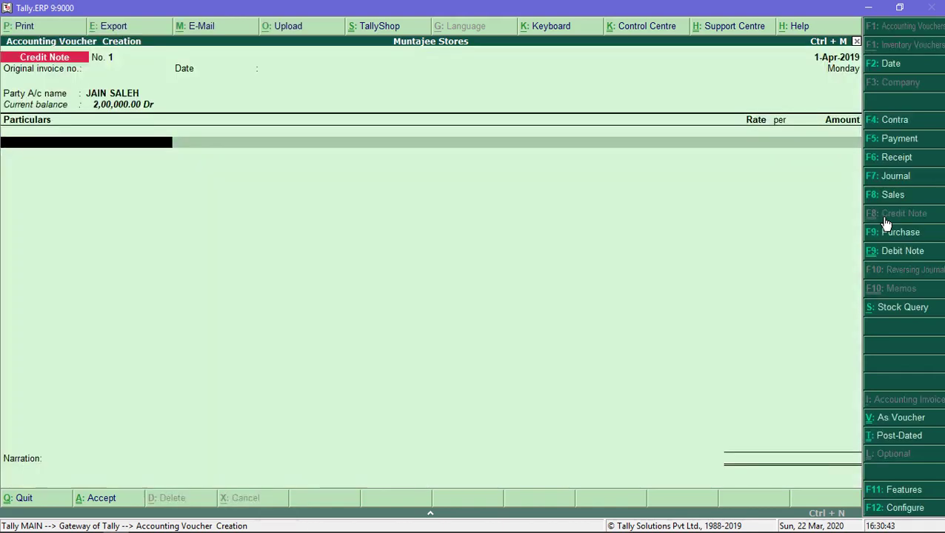
- Enter SALES RETURN for 25,000 in the customer's credit note and proceed to its bill-wise details
{"action": "type", "text": "SAL"}
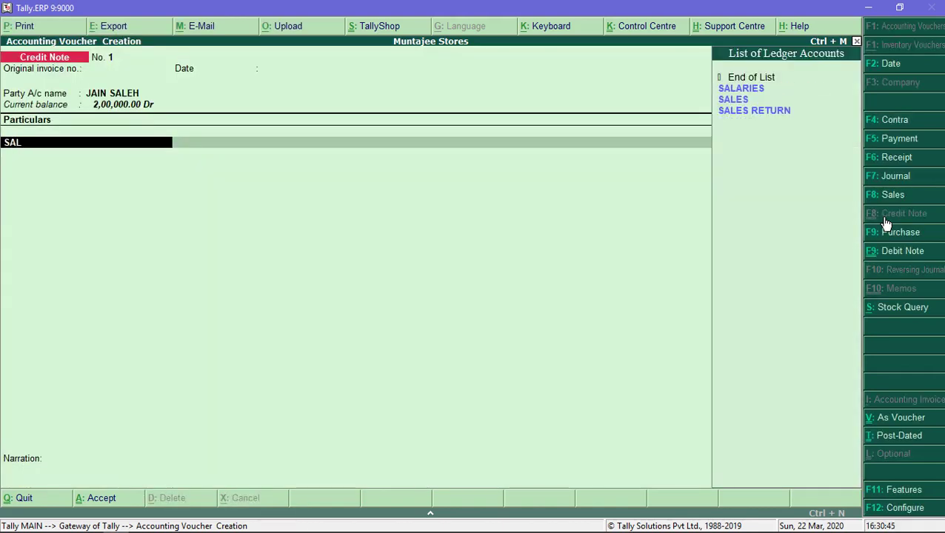
{"action": "key", "text": "Down"}
{"action": "key", "text": "Down"}
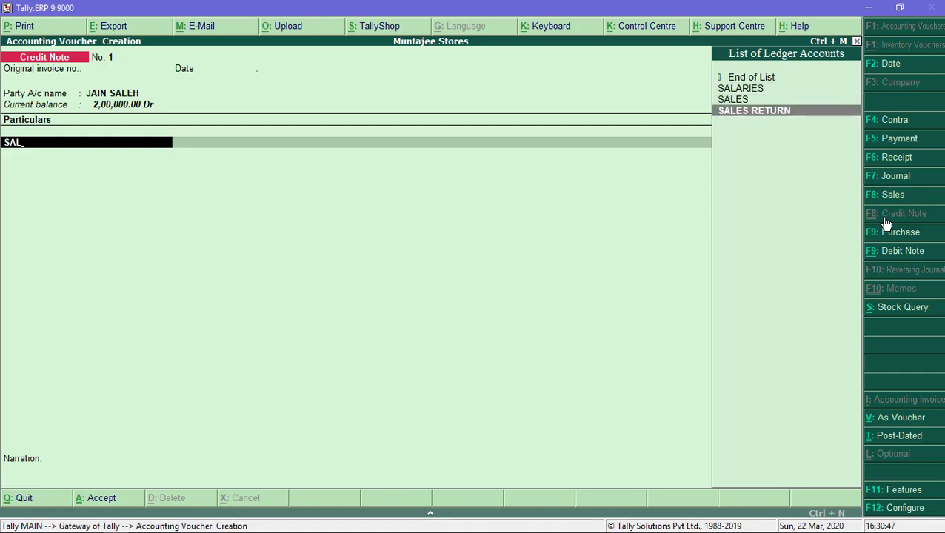
{"action": "key", "text": "Return"}
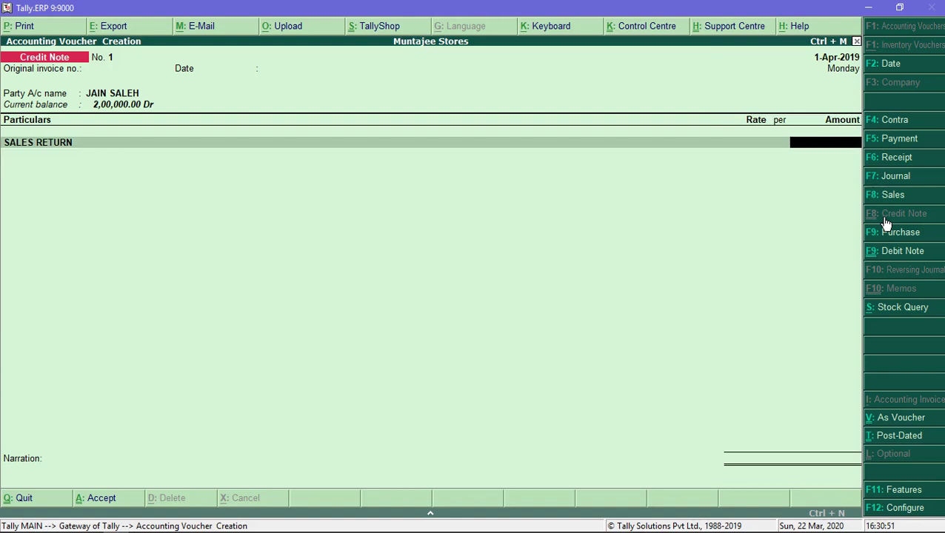
{"action": "type", "text": "25000"}
{"action": "key", "text": "Return"}
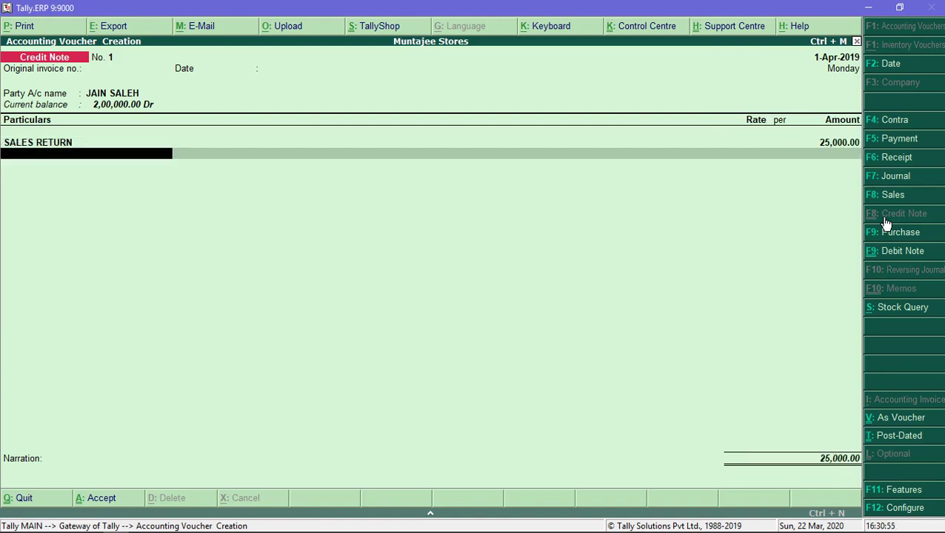
{"action": "key", "text": "Return"}
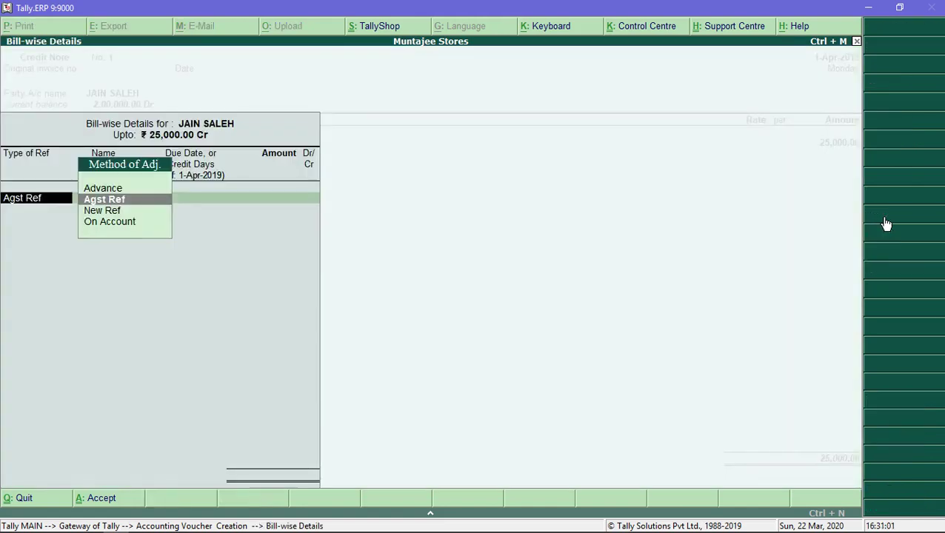
- Allocate the 25,000 Cr as Agst Ref to pending bill 3 and accept the credit note without narration
{"action": "key", "text": "Return"}
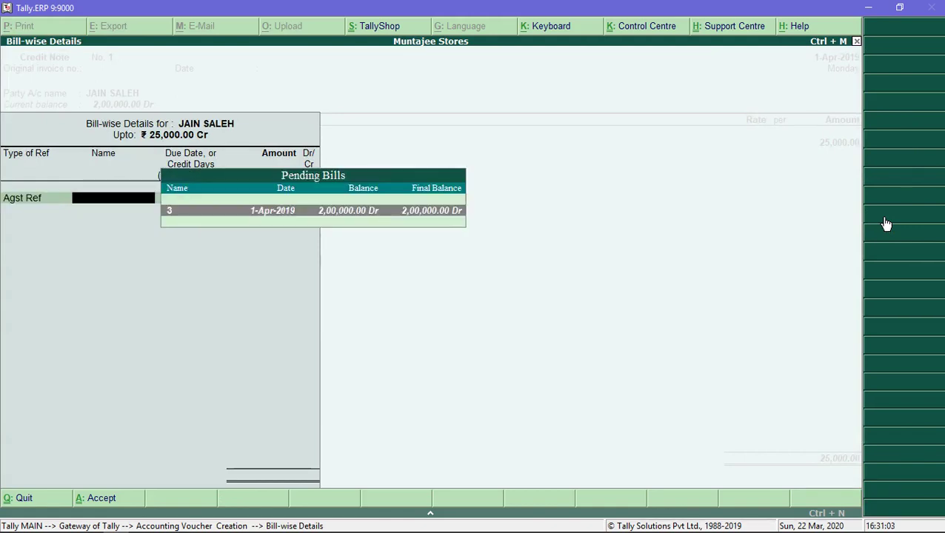
{"action": "key", "text": "Return"}
{"action": "key", "text": "Return"}
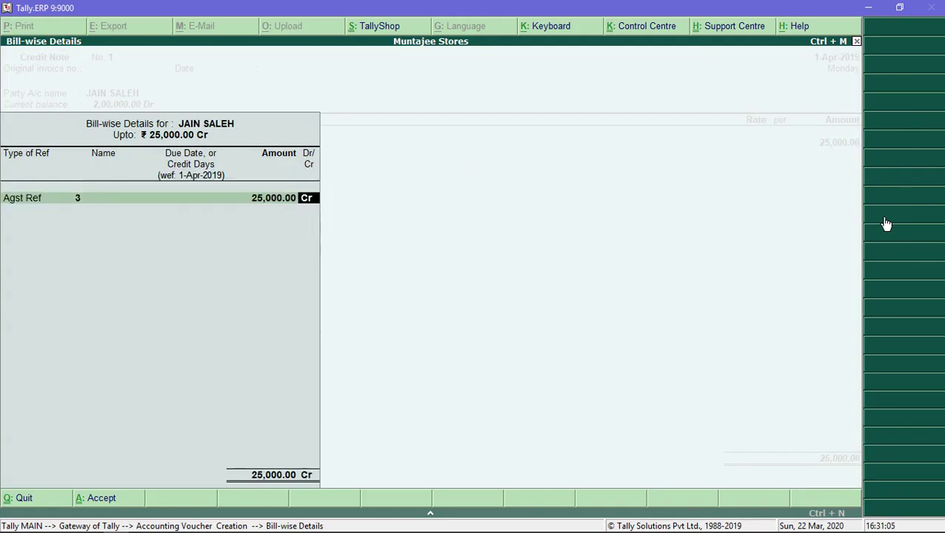
{"action": "key", "text": "Return"}
{"action": "key", "text": "Return"}
{"action": "key", "text": "Return"}
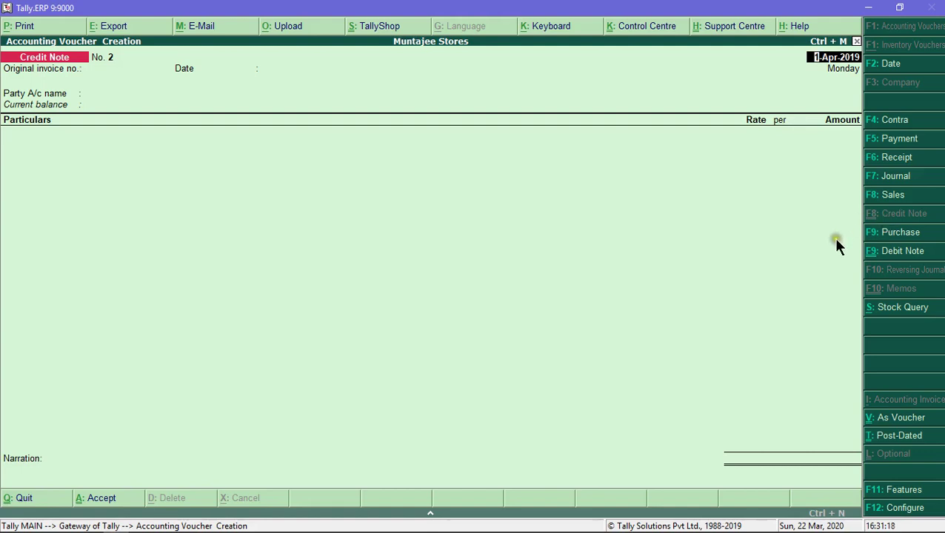
- Start a purchase voucher dated 1-Apr-2019 without supplier invoice details, with SEKHAR MART as party account and default party details
{"action": "left_click", "coordinate": [903, 234]}
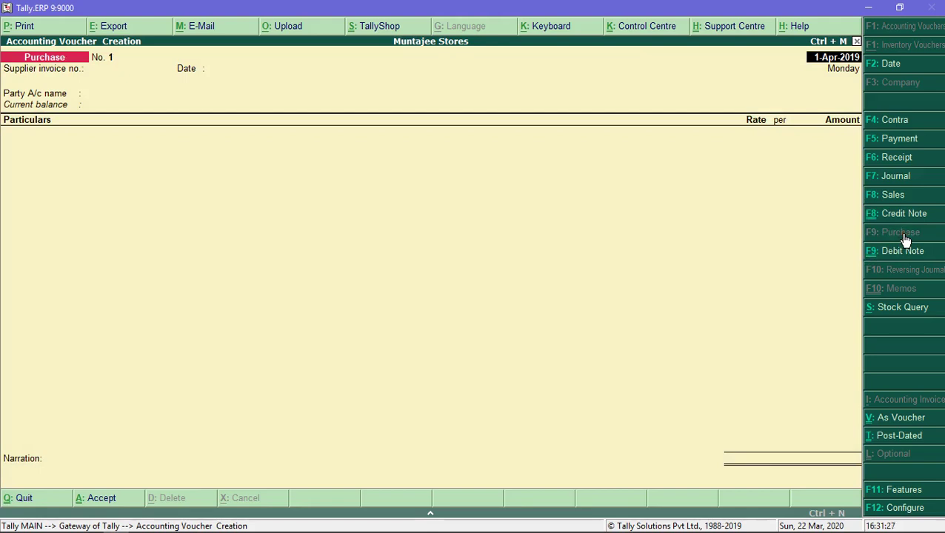
{"action": "key", "text": "Return"}
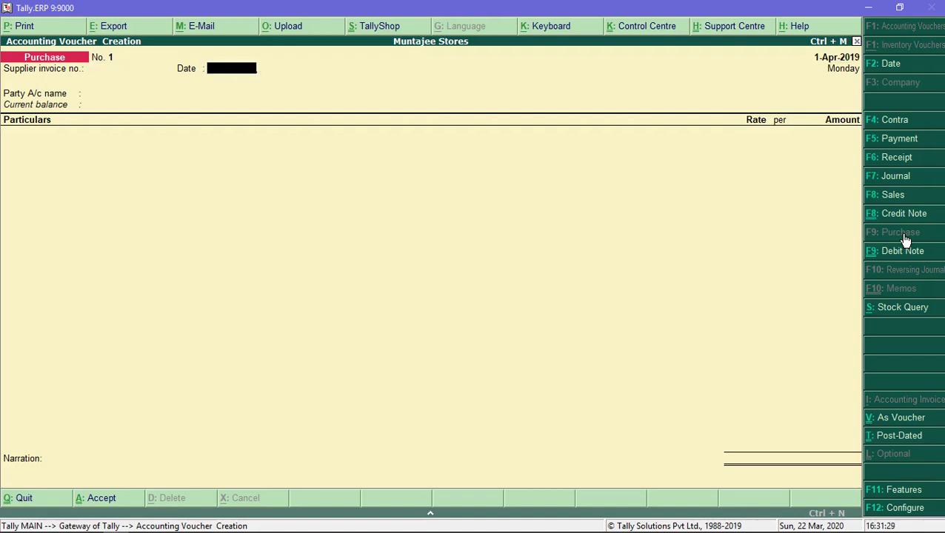
{"action": "key", "text": "Return"}
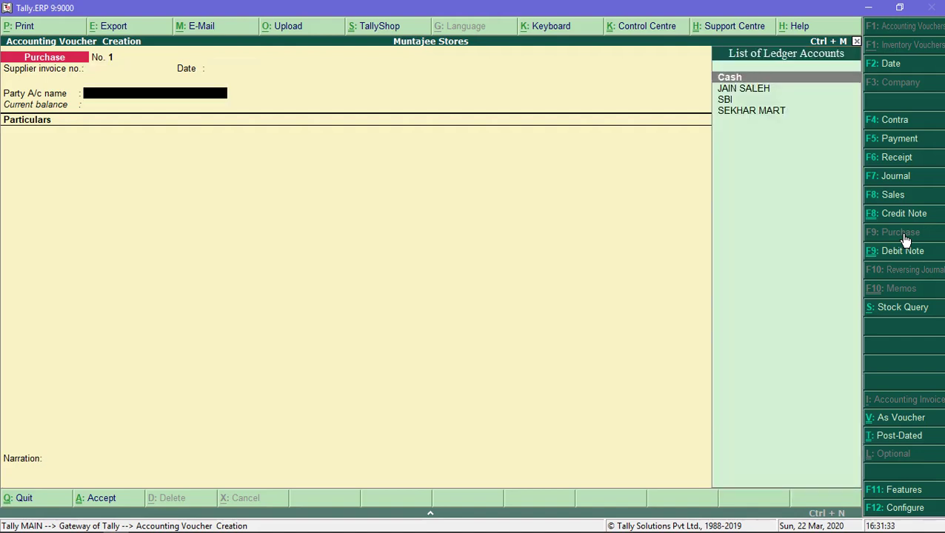
{"action": "key", "text": "Return"}
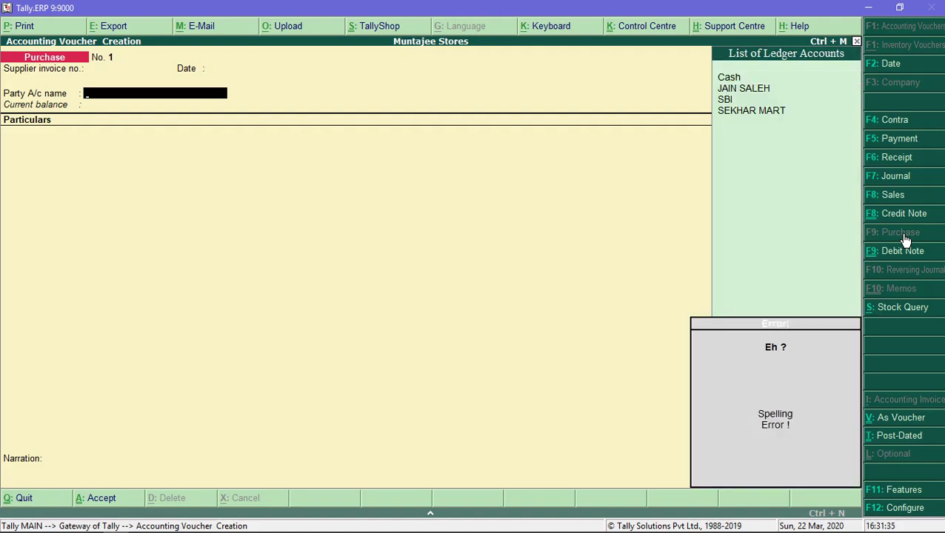
{"action": "type", "text": "SE"}
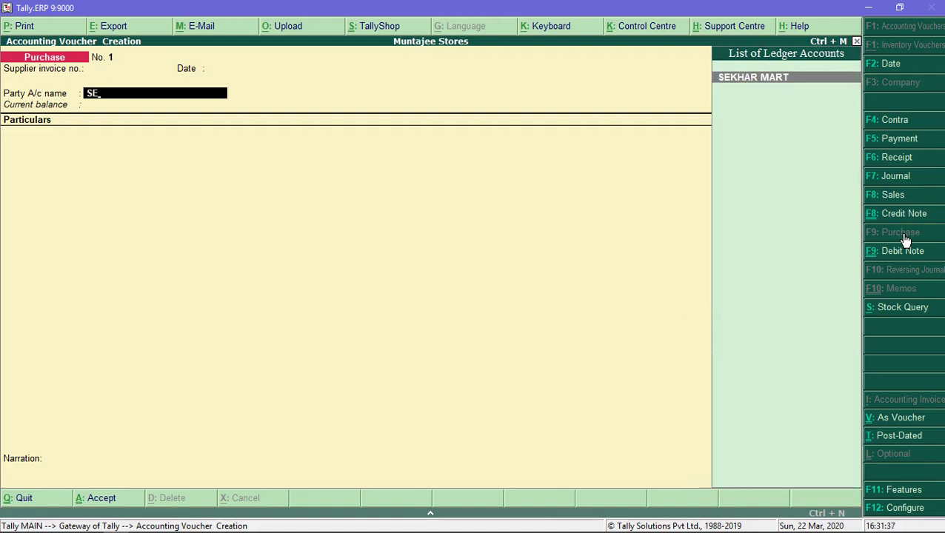
{"action": "key", "text": "Return"}
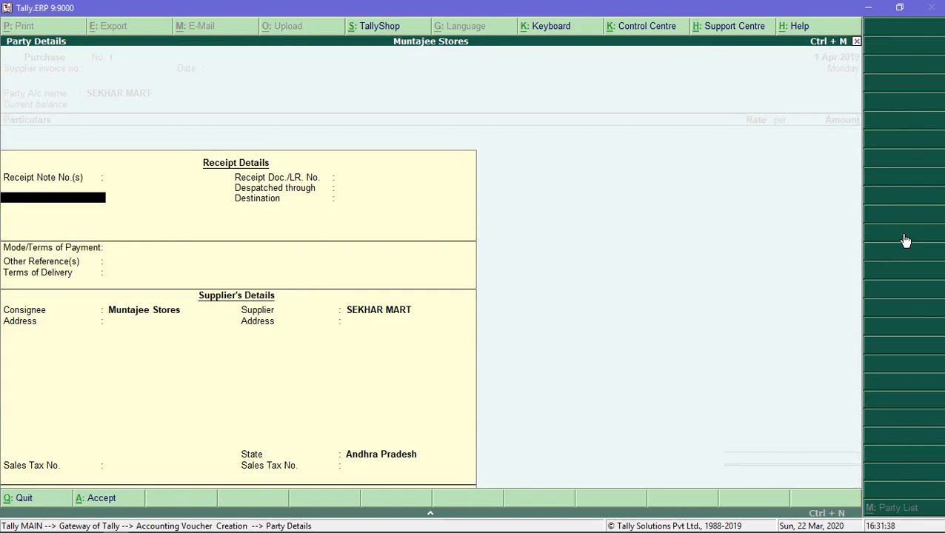
{"action": "key", "text": "ctrl+a"}
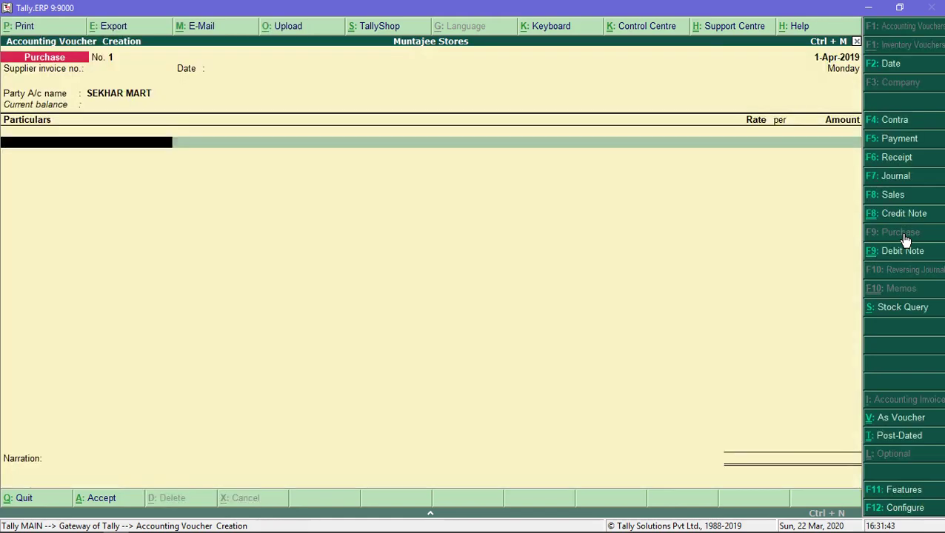
- Enter PURCHASE for 2,50,000 in the SEKHAR MART purchase voucher and proceed to its bill-wise details
{"action": "type", "text": "PUR"}
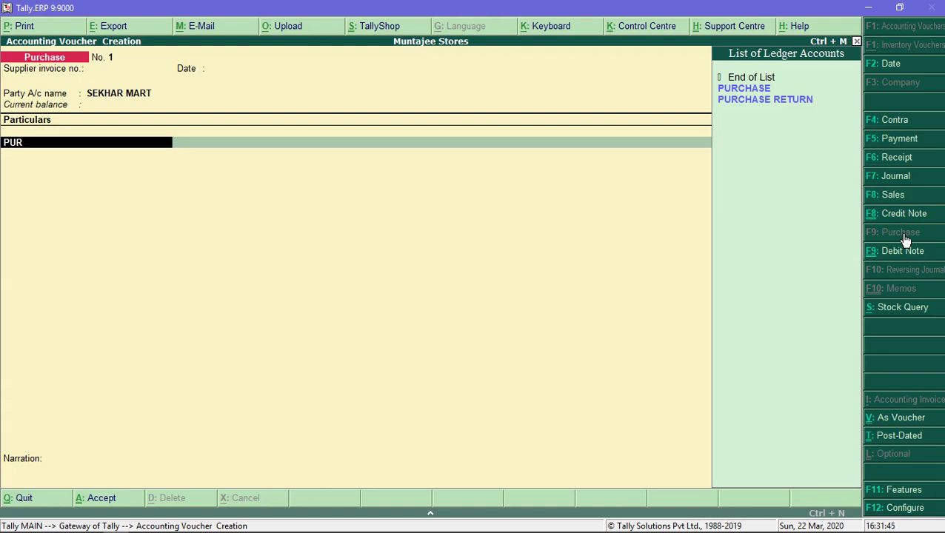
{"action": "key", "text": "Return"}
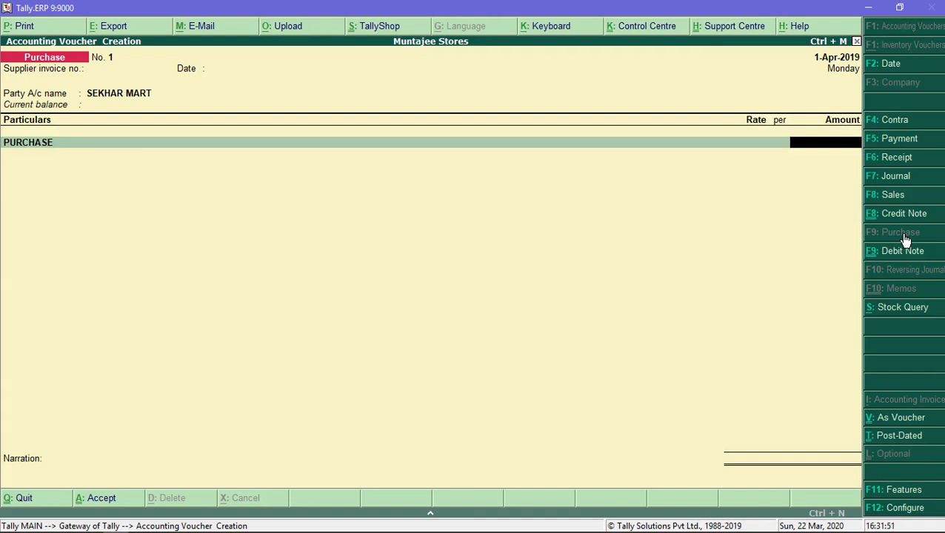
{"action": "type", "text": "250000"}
{"action": "key", "text": "Return"}
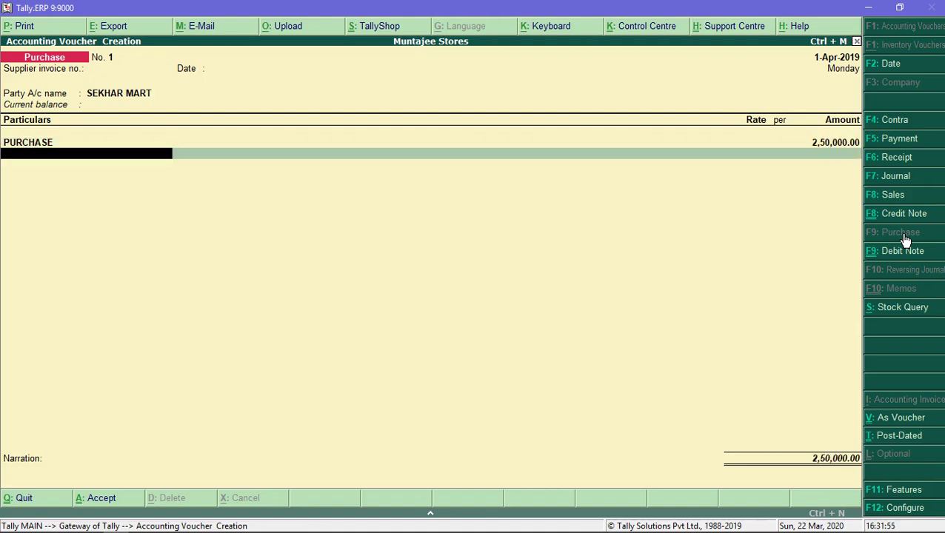
{"action": "key", "text": "Return"}
- Allocate the 2,50,000 Cr to New Ref 1 without credit days and accept the purchase voucher without narration
{"action": "key", "text": "Return"}
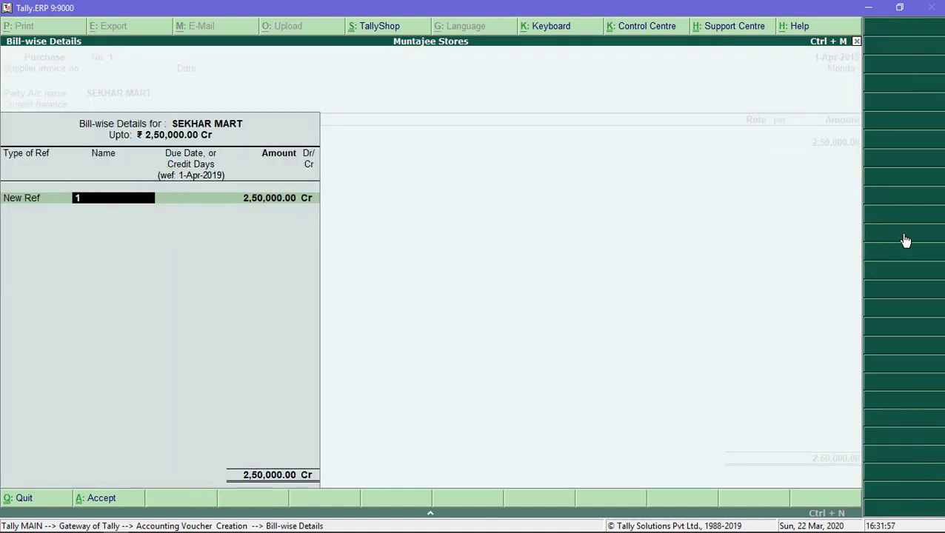
{"action": "key", "text": "Return"}
{"action": "key", "text": "Return"}
{"action": "key", "text": "Return"}
{"action": "key", "text": "Return"}
{"action": "key", "text": "Return"}
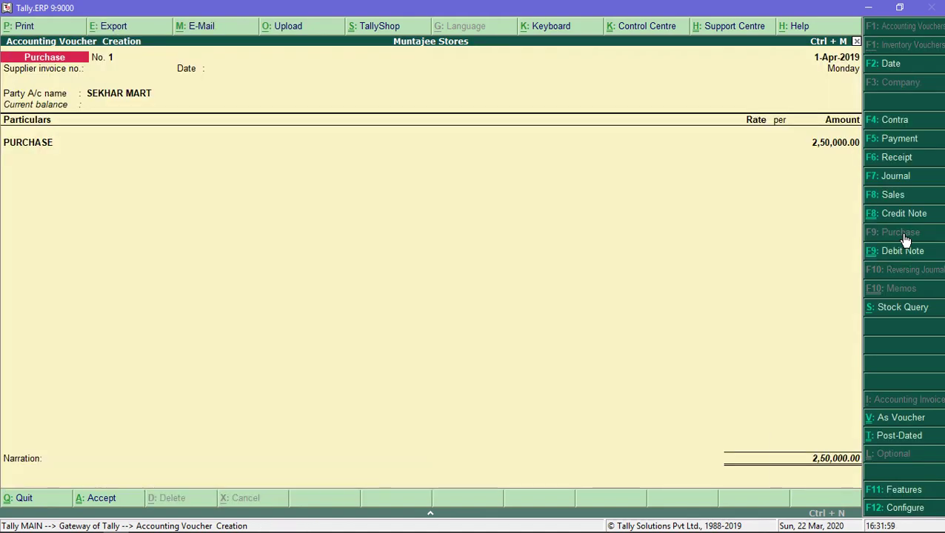
{"action": "key", "text": "Return"}
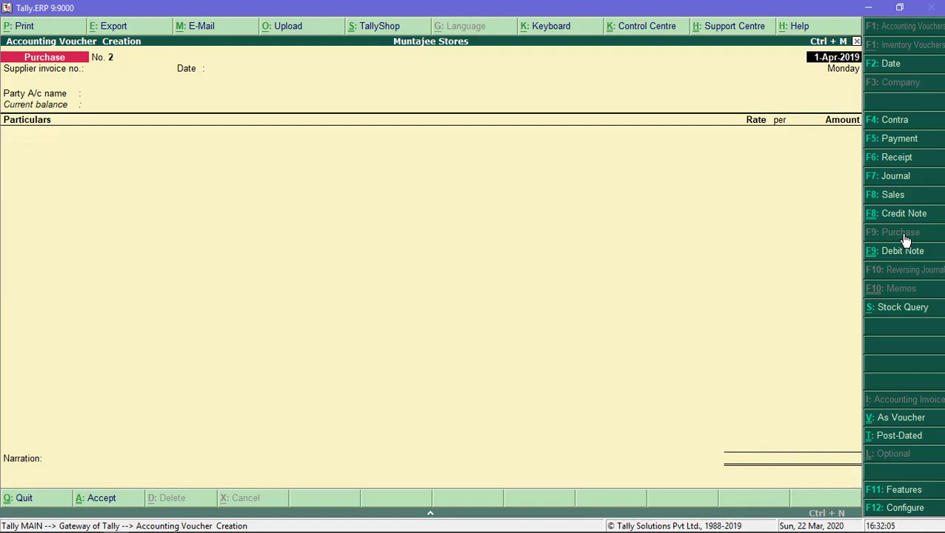
- Start a purchase voucher dated 1-Apr-2019 without supplier invoice details, with Cash as party account and default party details
{"action": "key", "text": "Return"}
{"action": "key", "text": "Return"}
{"action": "key", "text": "Return"}
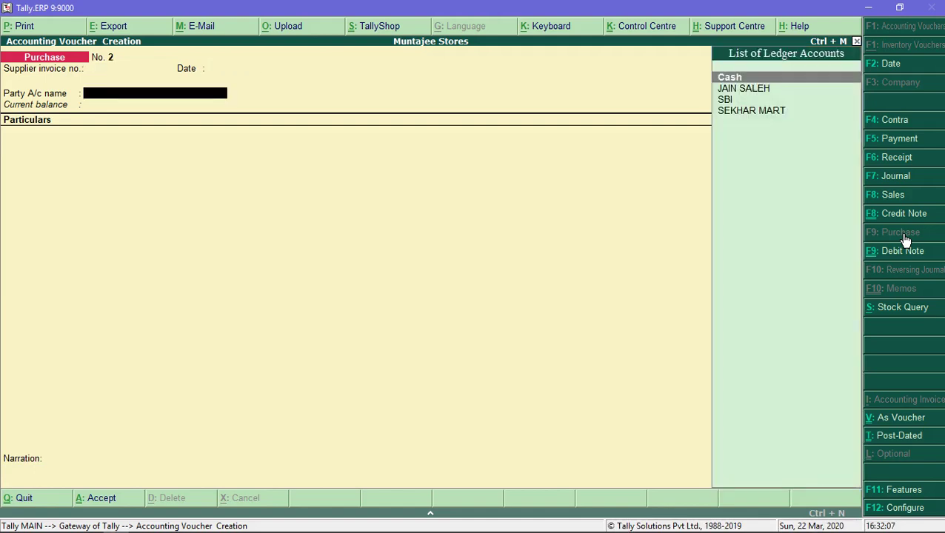
{"action": "key", "text": "Return"}
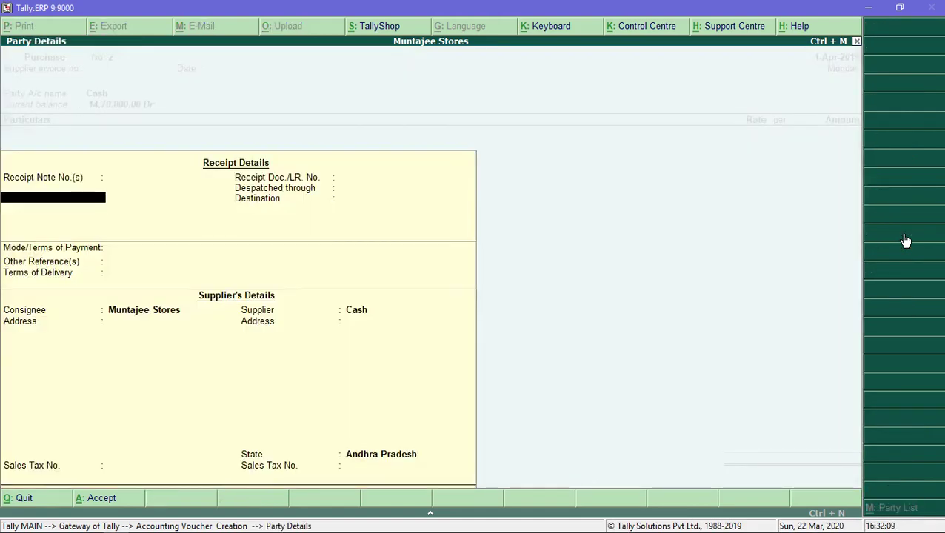
{"action": "key", "text": "ctrl+a"}
- Enter PURCHASE for 3,75,000 in the cash purchase voucher and accept it without narration
{"action": "type", "text": "PUR"}
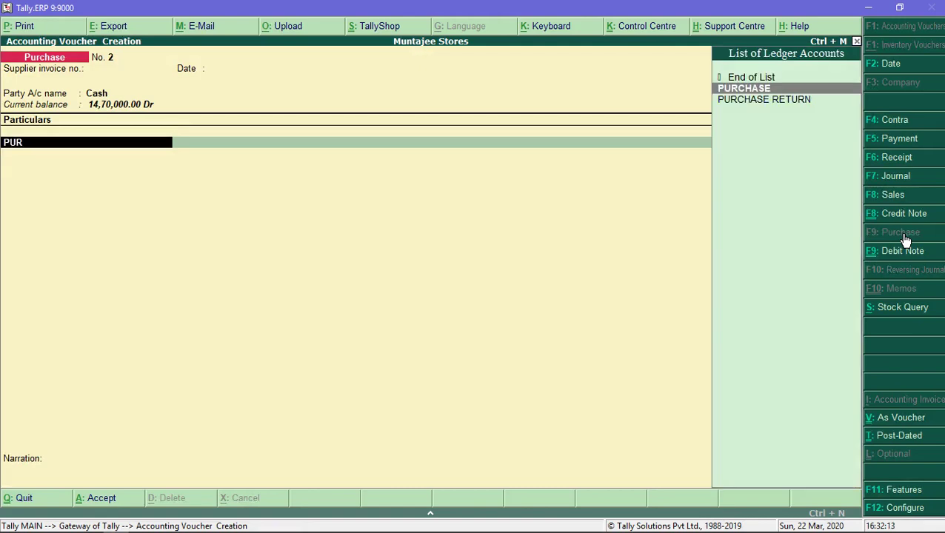
{"action": "key", "text": "Return"}
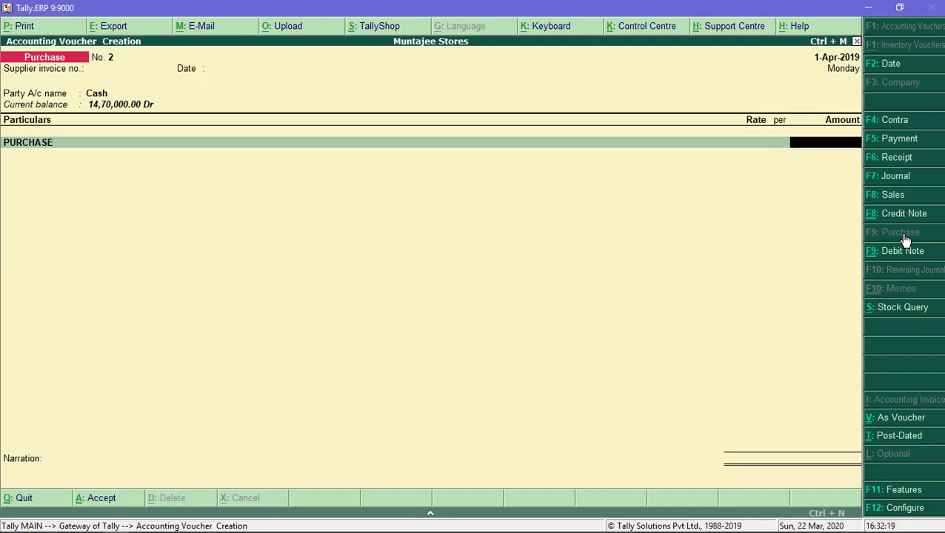
{"action": "type", "text": "375000"}
{"action": "key", "text": "Return"}
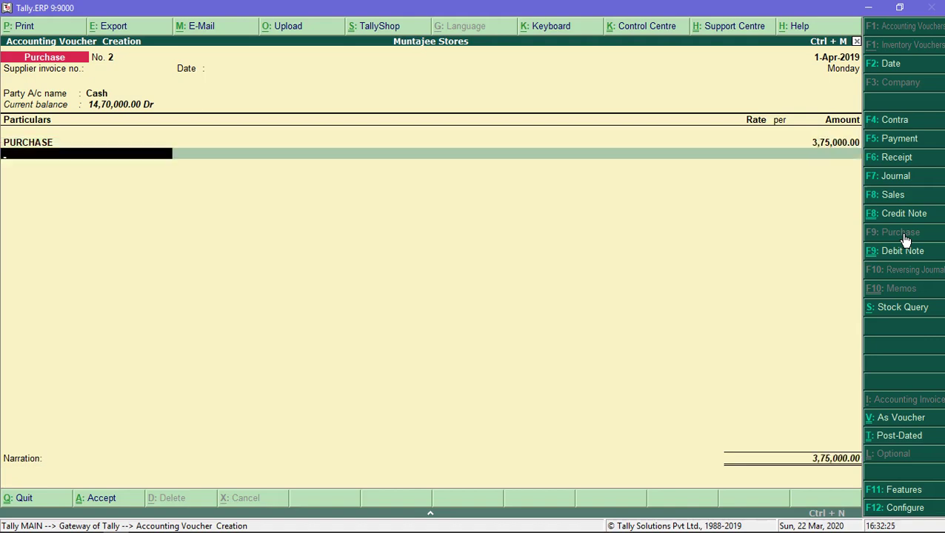
{"action": "key", "text": "Return"}
{"action": "key", "text": "Return"}
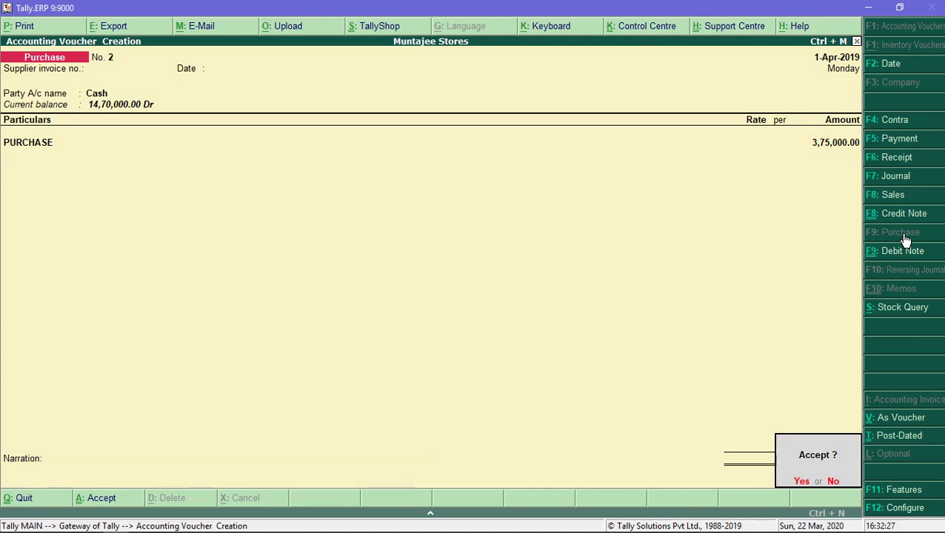
{"action": "key", "text": "Return"}
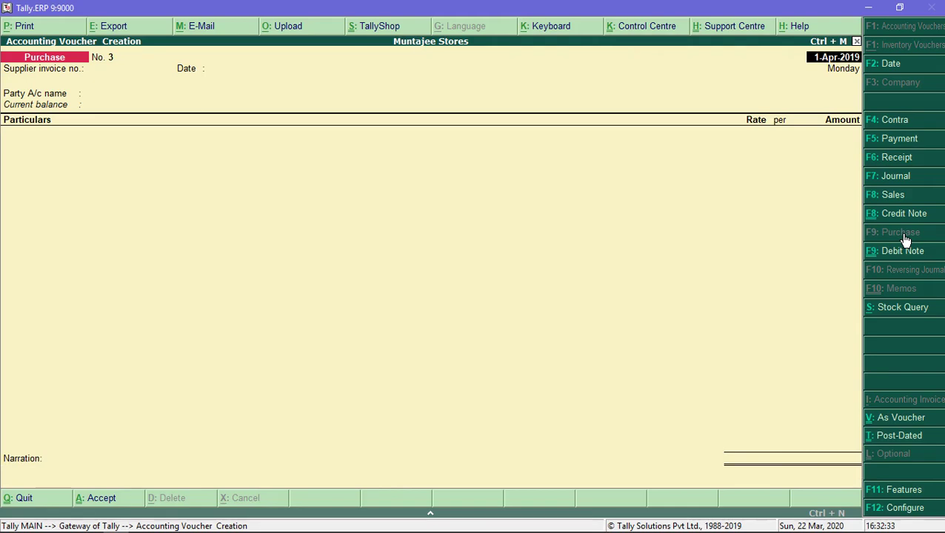
- Start a purchase voucher dated 1-Apr-2019 without supplier invoice details, with SBI as party account and default party details
{"action": "key", "text": "Return"}
{"action": "key", "text": "Return"}
{"action": "key", "text": "Return"}
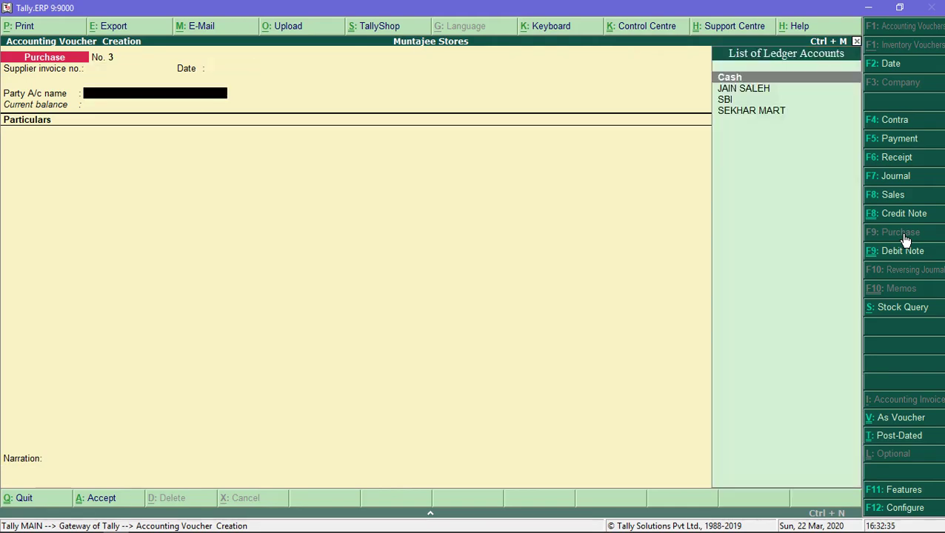
{"action": "key", "text": "Down"}
{"action": "key", "text": "Down"}
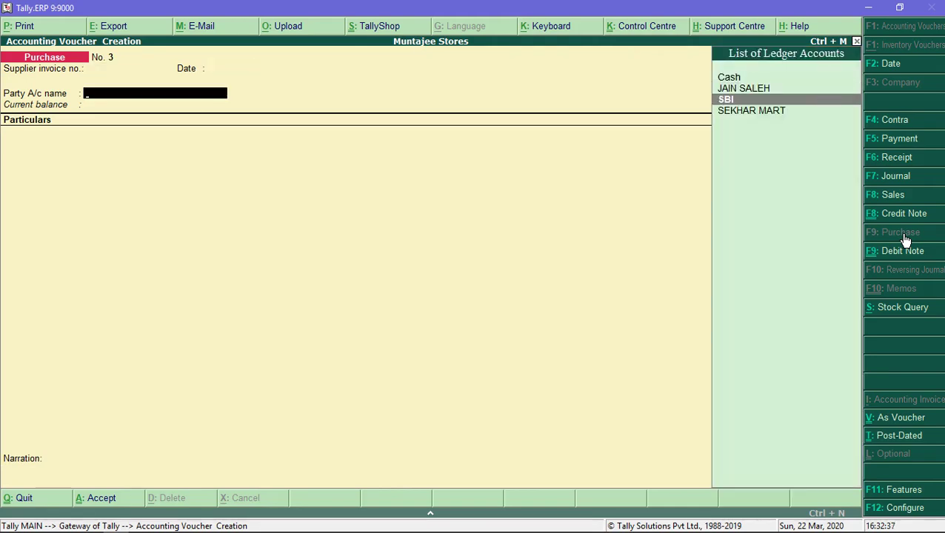
{"action": "key", "text": "Return"}
{"action": "key", "text": "ctrl+a"}
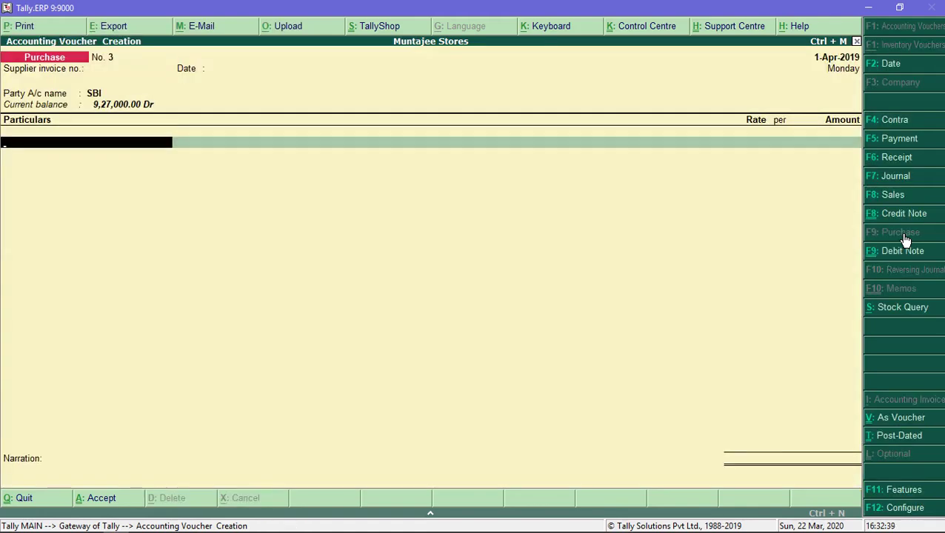
- Enter PURCHASE for 50,000 in the SBI purchase voucher and proceed to its bank allocations
{"action": "type", "text": "Pur"}
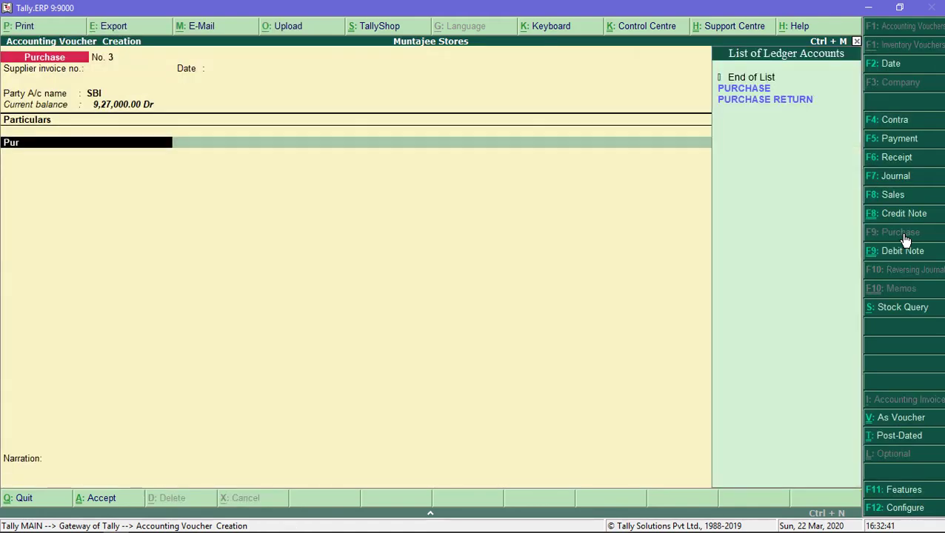
{"action": "key", "text": "Return"}
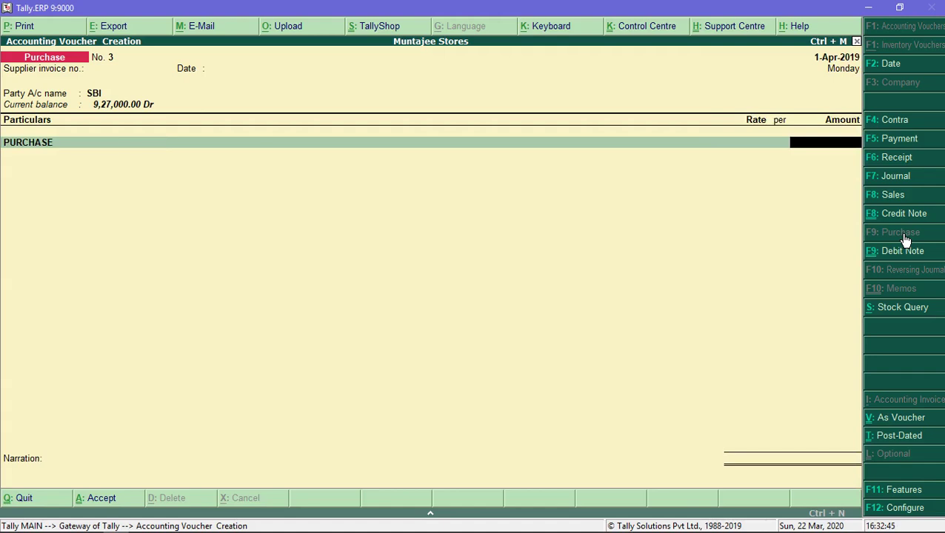
{"action": "type", "text": "50000"}
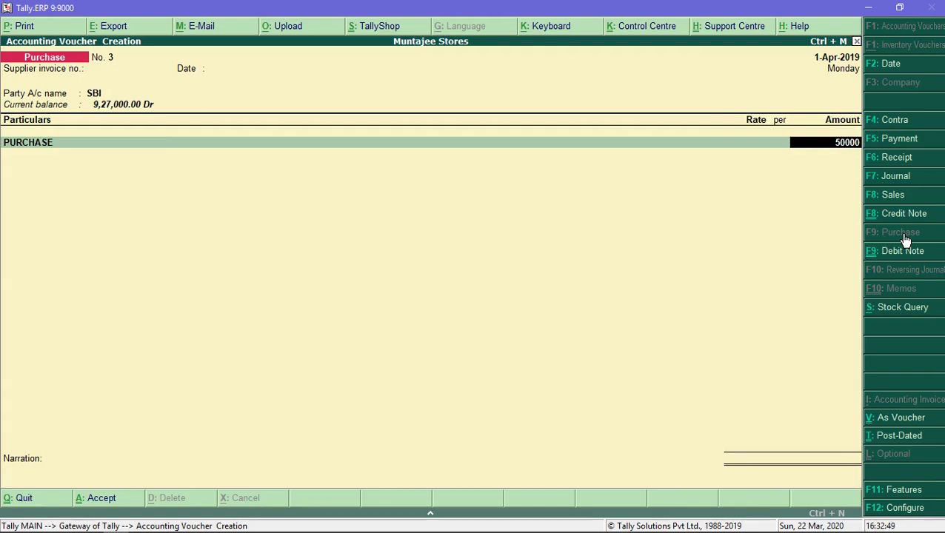
{"action": "key", "text": "Return"}
{"action": "key", "text": "Return"}
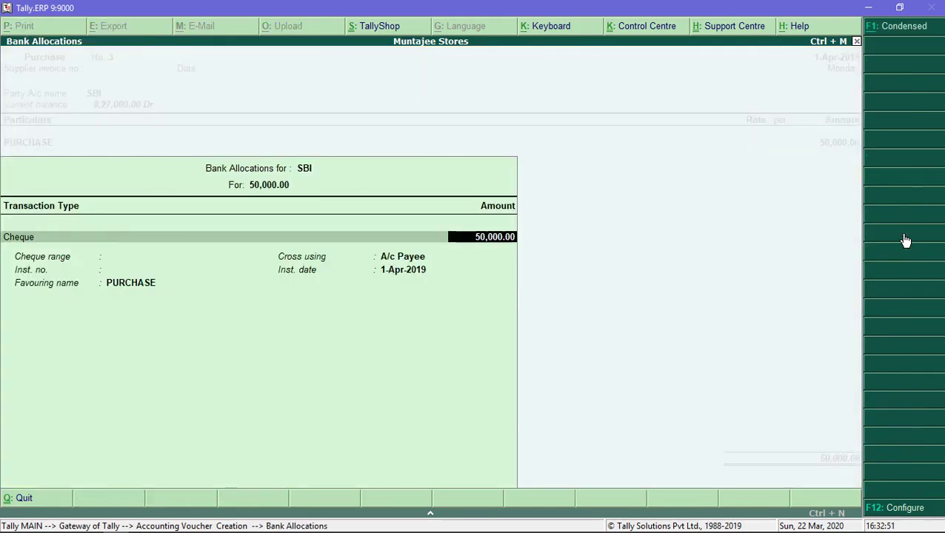
- Allocate the 50,000 SBI payment to cheque 123472 without a cheque range, favouring PURCHASE, and accept the purchase voucher without narration
{"action": "key", "text": "Return"}
{"action": "key", "text": "Return"}
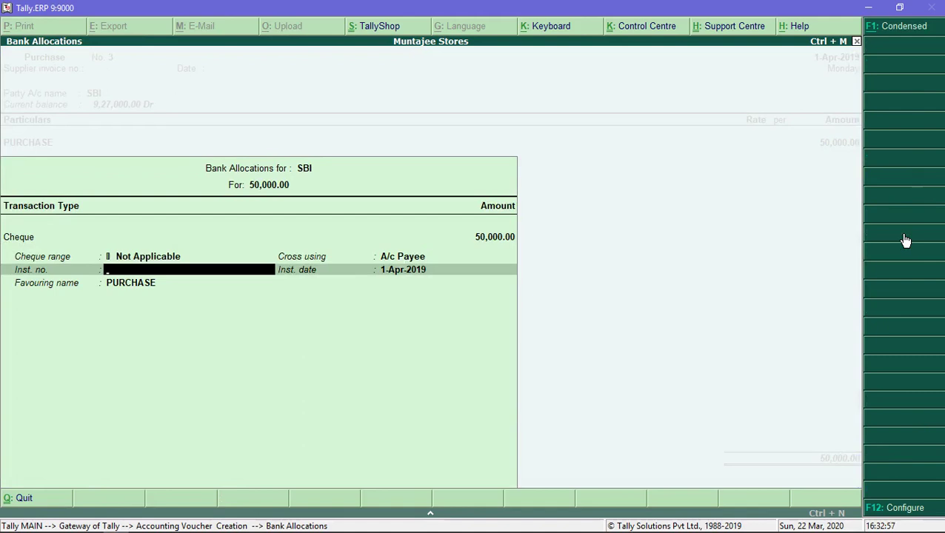
{"action": "type", "text": "123472"}
{"action": "key", "text": "Return"}
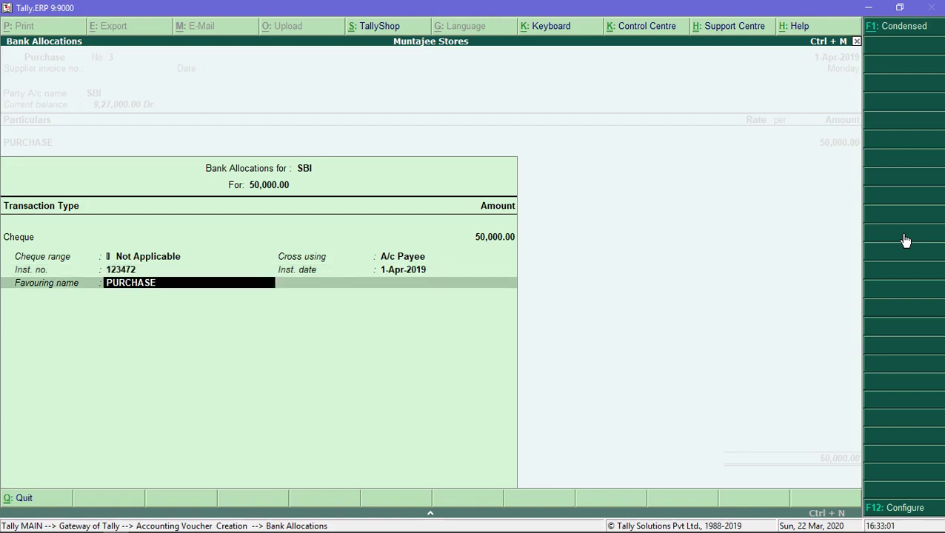
{"action": "key", "text": "Return"}
{"action": "key", "text": "Return"}
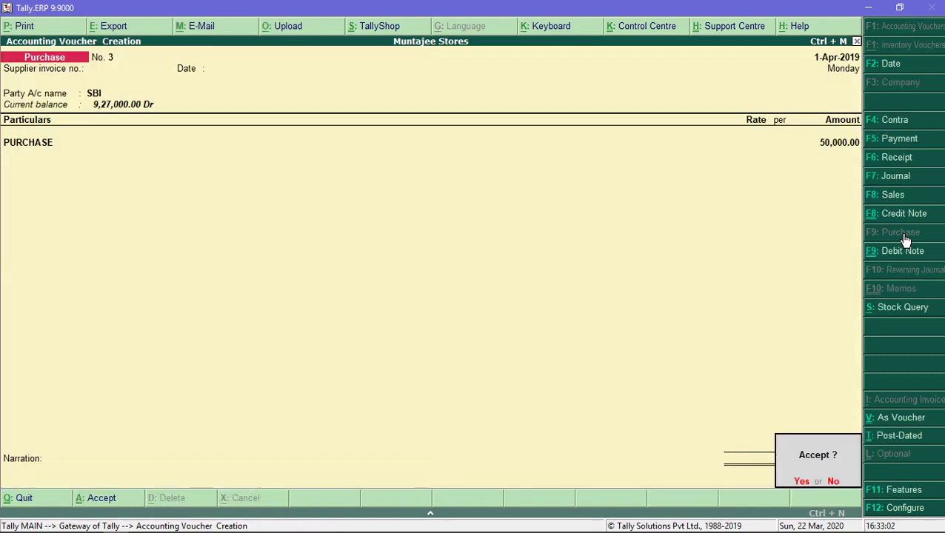
{"action": "key", "text": "Return"}
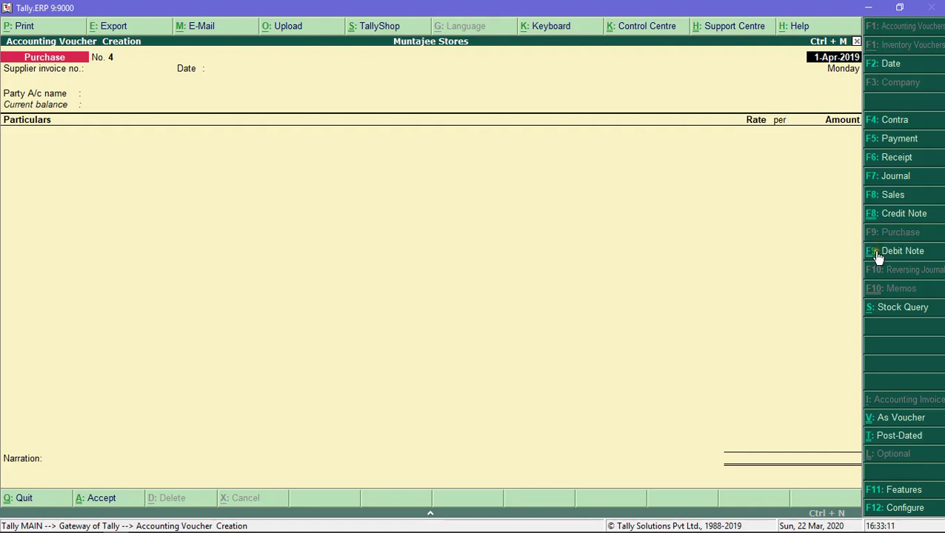
- Start a debit note dated 1-Apr-2019 without original invoice details, with SEKHAR MART as party account and default party details
{"action": "left_click", "coordinate": [888, 258]}
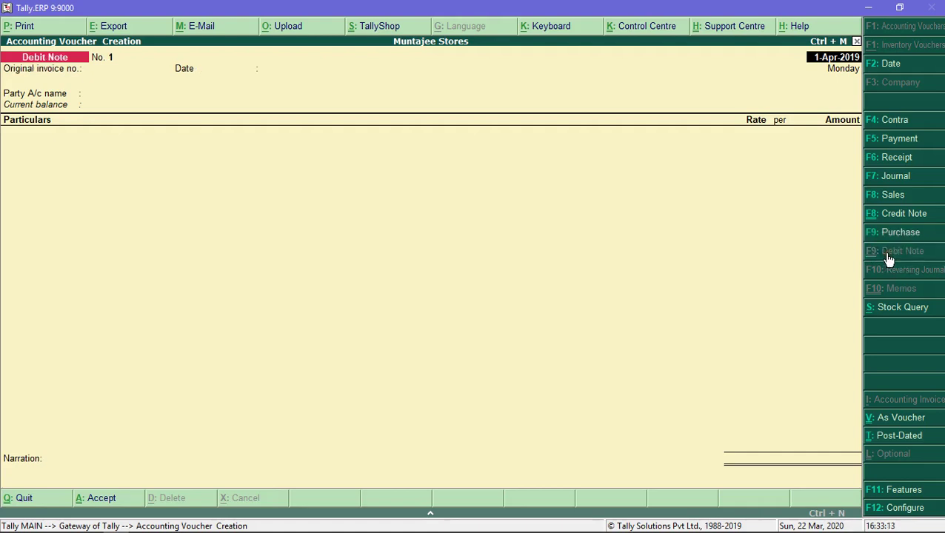
{"action": "key", "text": "Return"}
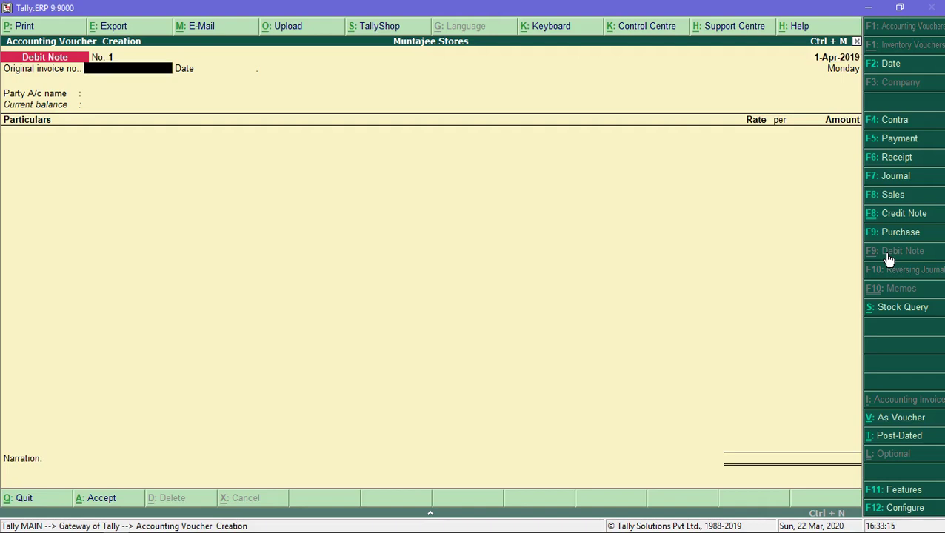
{"action": "key", "text": "Return"}
{"action": "key", "text": "Return"}
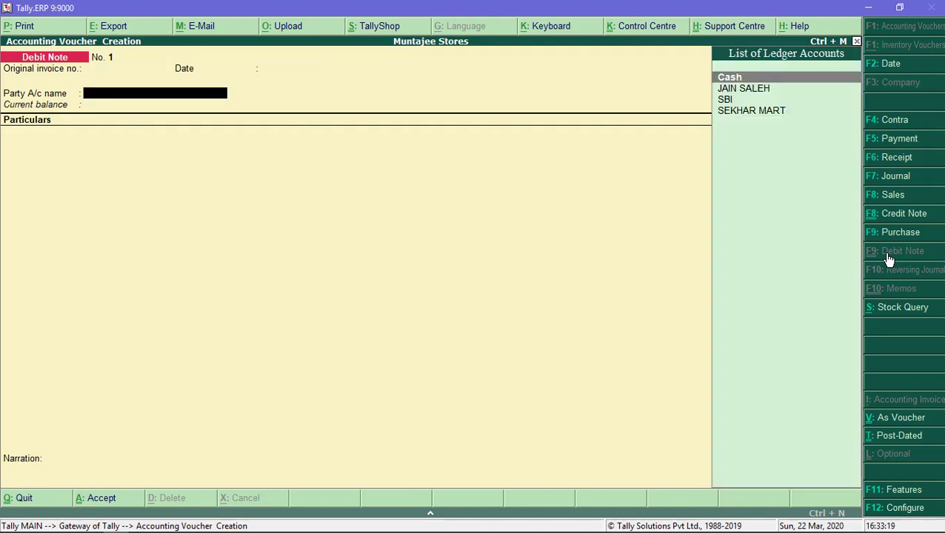
{"action": "type", "text": "Se"}
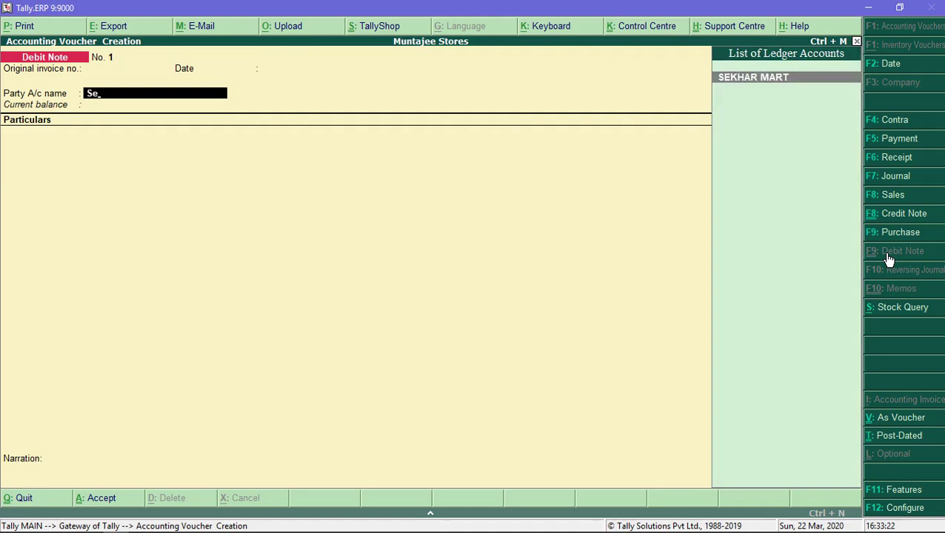
{"action": "key", "text": "Return"}
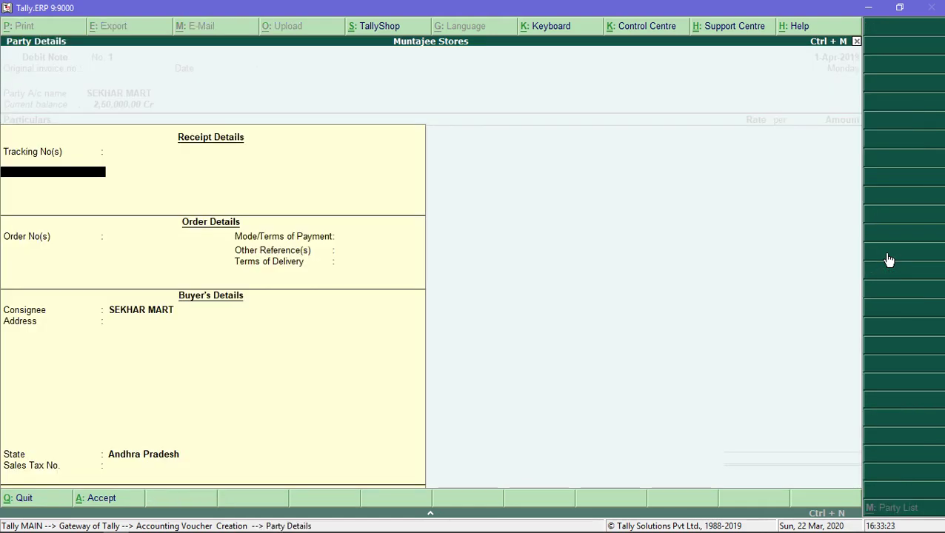
{"action": "key", "text": "ctrl+a"}
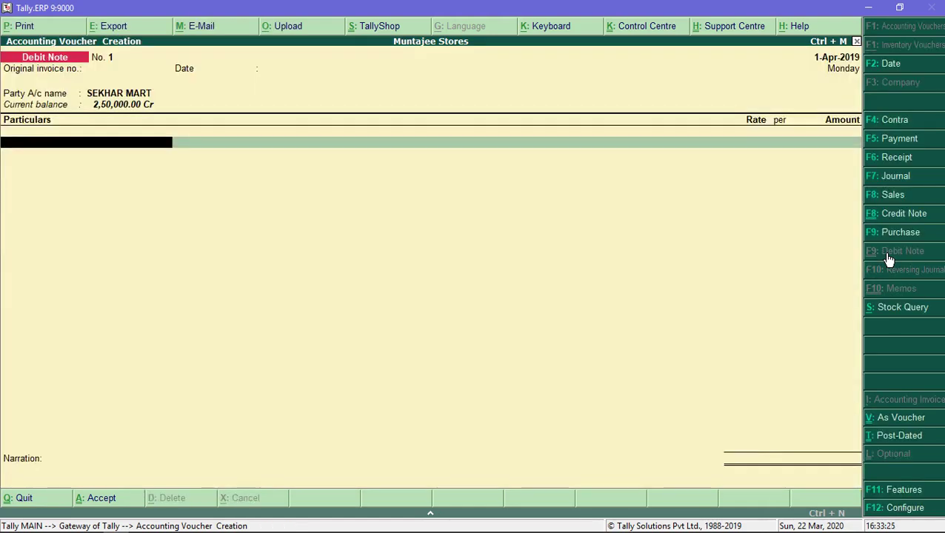
- Enter PURCHASE RETURN for 50,000 in the SEKHAR MART debit note and proceed to its bill-wise details
{"action": "type", "text": "Purc"}
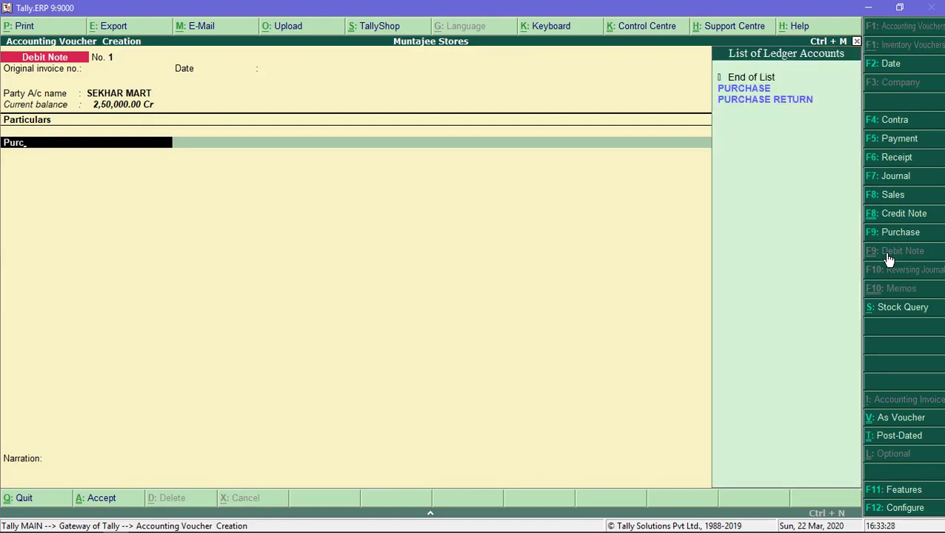
{"action": "key", "text": "Down"}
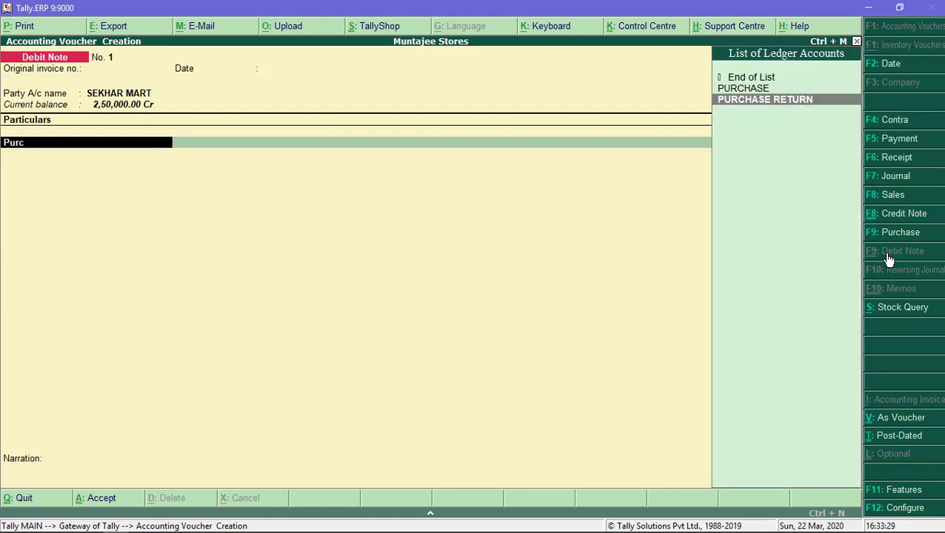
{"action": "key", "text": "Return"}
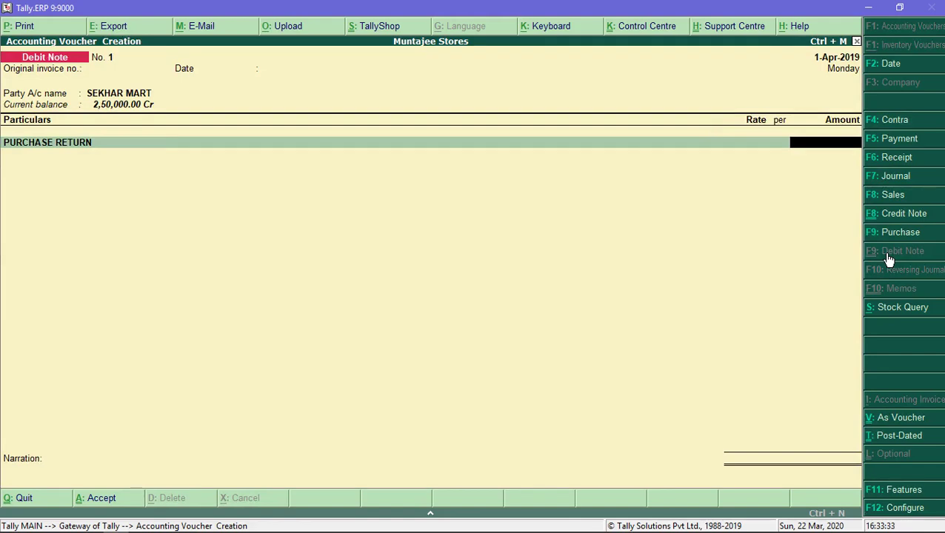
{"action": "type", "text": "50000"}
{"action": "key", "text": "Return"}
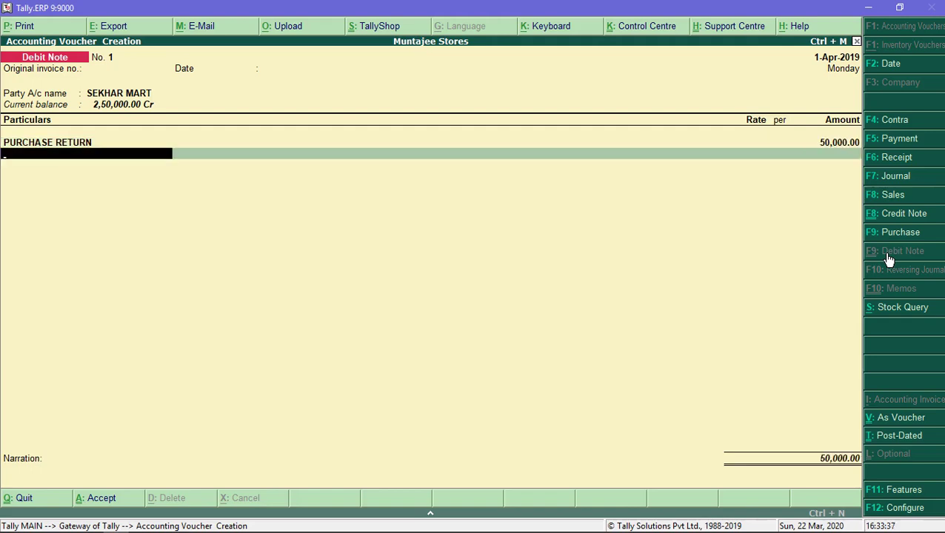
{"action": "key", "text": "Return"}
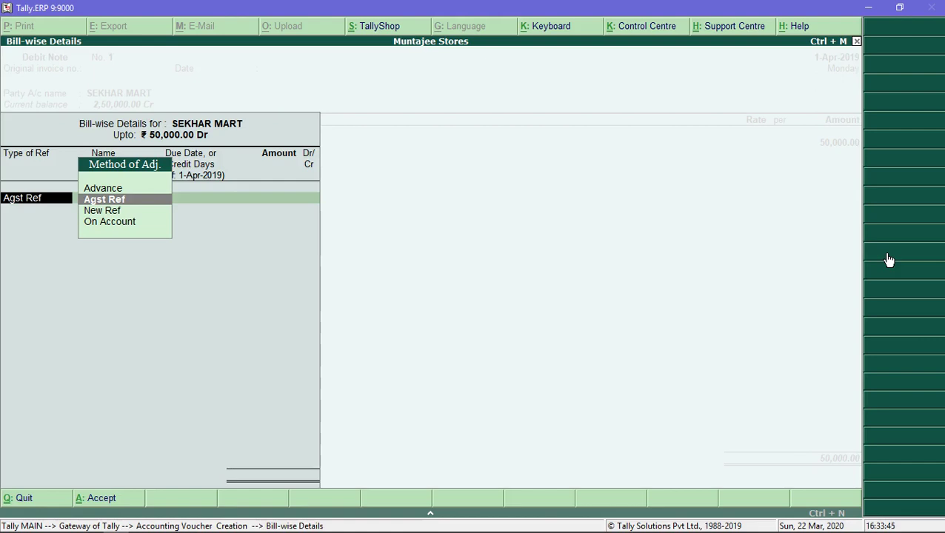
- Adjust the 50,000 Dr against SEKHAR MART's bill reference 1 and accept the debit note without narration
{"action": "key", "text": "Return"}
{"action": "key", "text": "Return"}
{"action": "key", "text": "Return"}
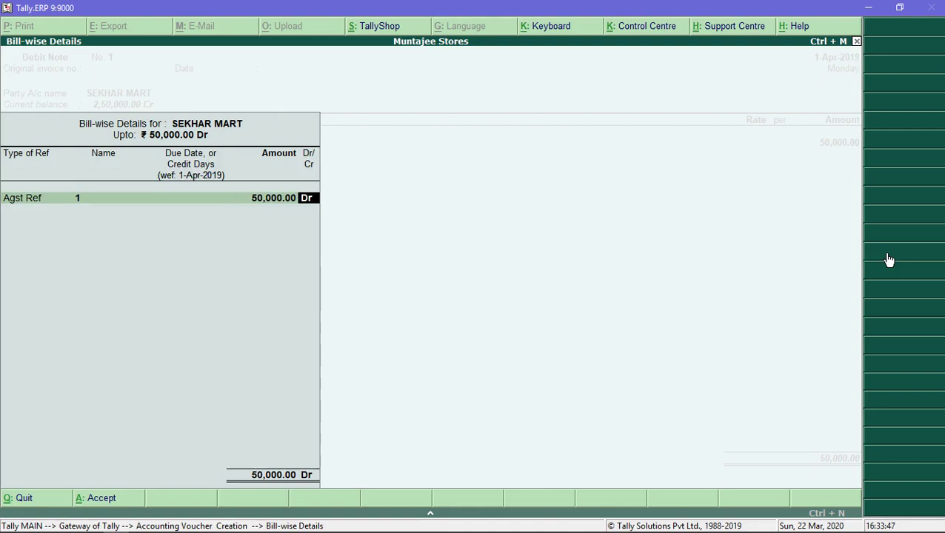
{"action": "key", "text": "Return"}
{"action": "key", "text": "Return"}
{"action": "key", "text": "Return"}
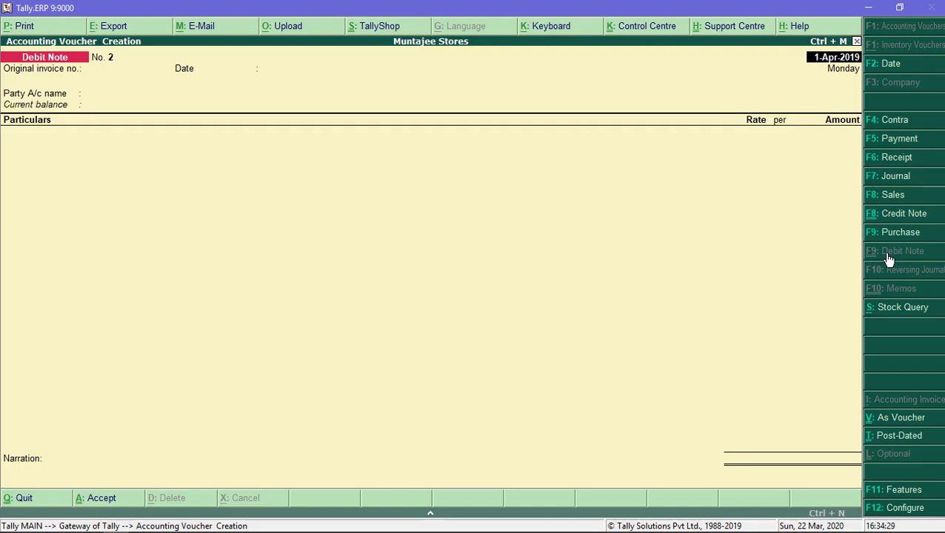
{"action": "key", "text": "ctrl+F9"}
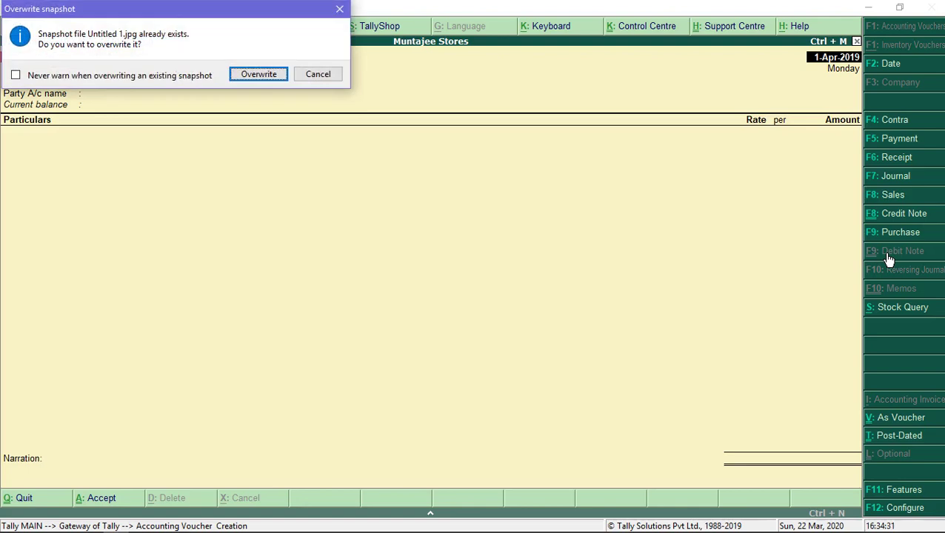
{"action": "key", "text": "Return"}
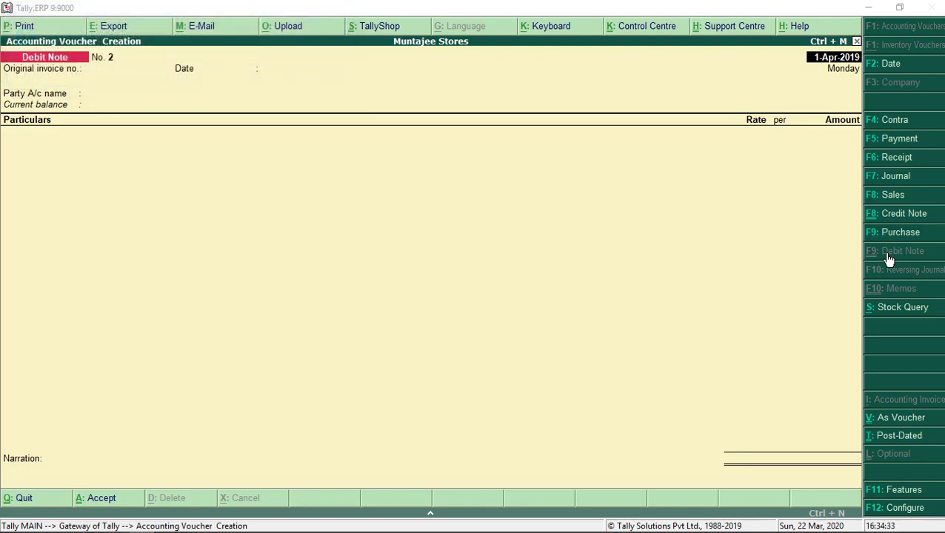